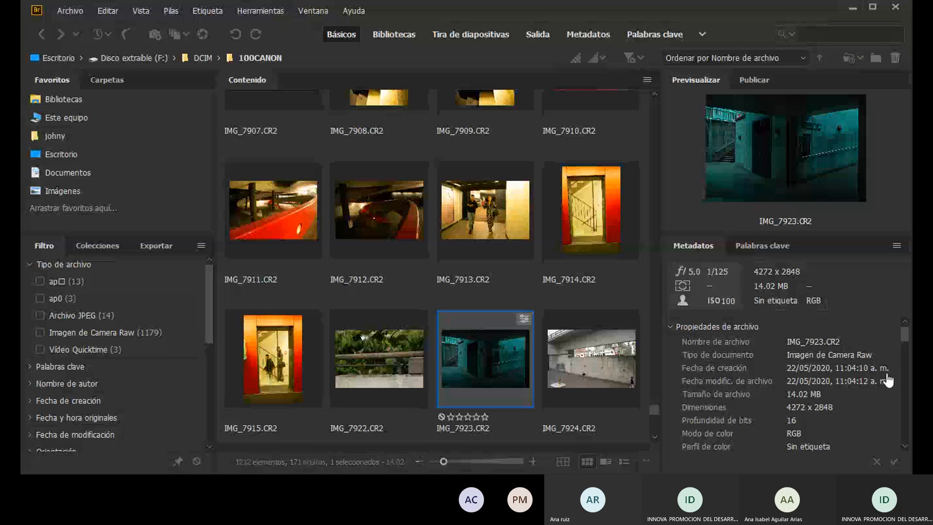
- Open the dark teal underpass photo IMG_7923.CR2 in Camera Raw
left_click(526, 359)
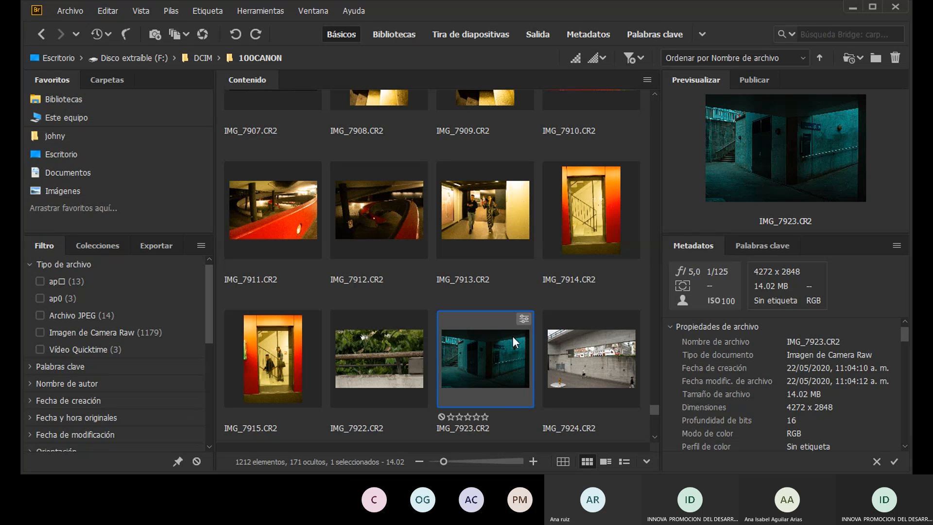
right_click(495, 337)
left_click(564, 82)
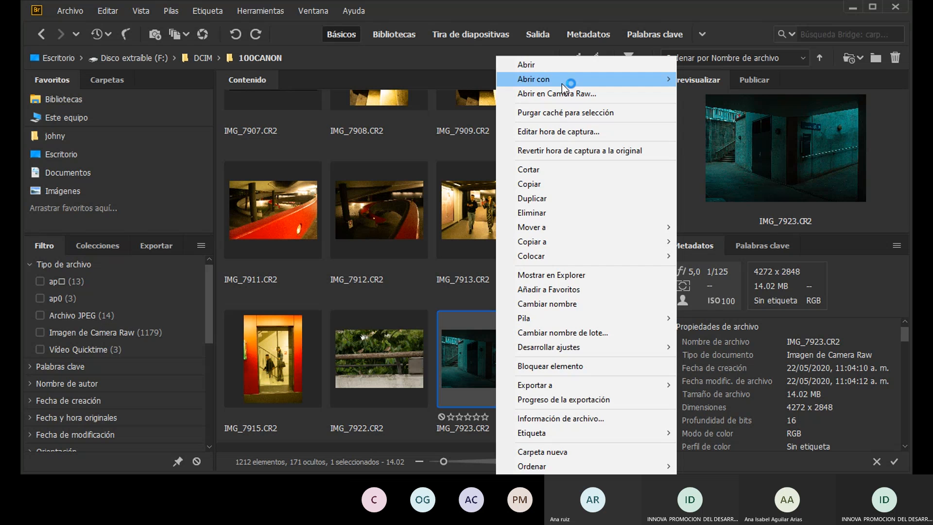
left_click(562, 94)
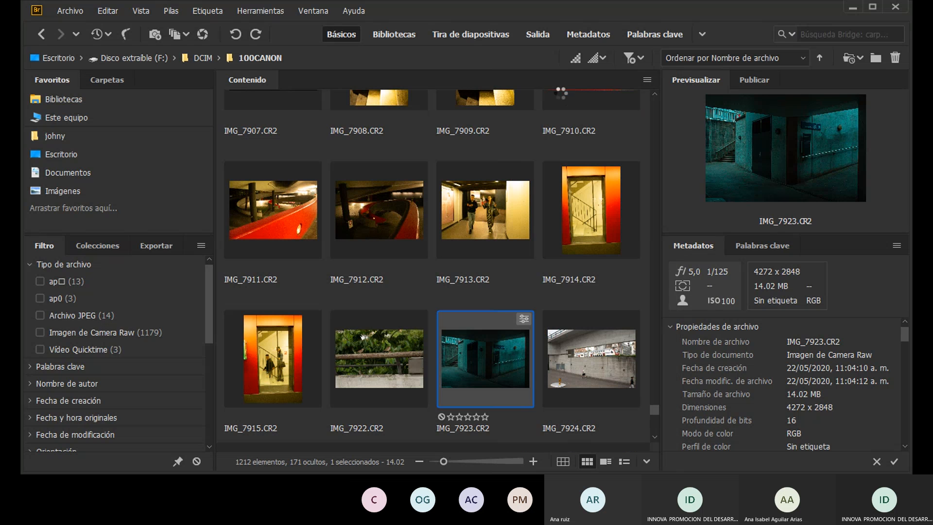
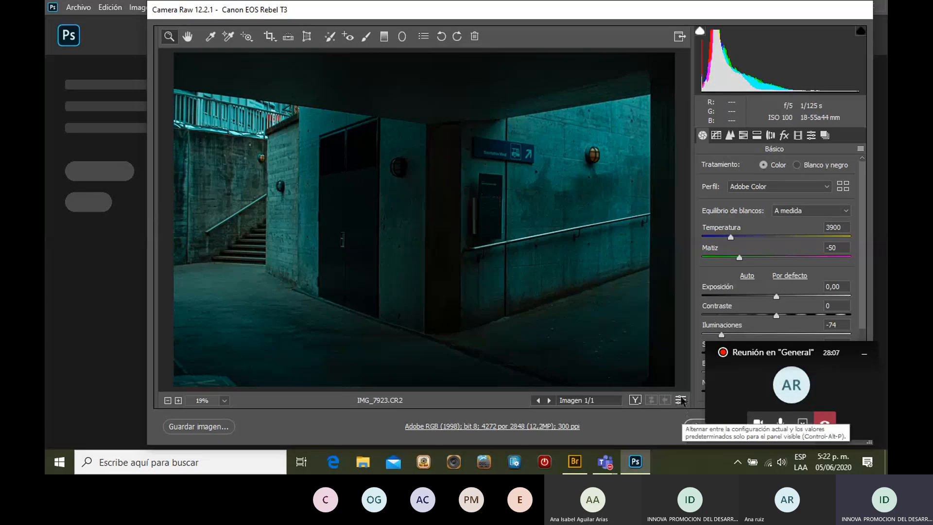
- Minimize the floating meeting window, reset the photo's Basic settings to their defaults, and set the temperature to 5800 with tint 0
left_click(866, 357)
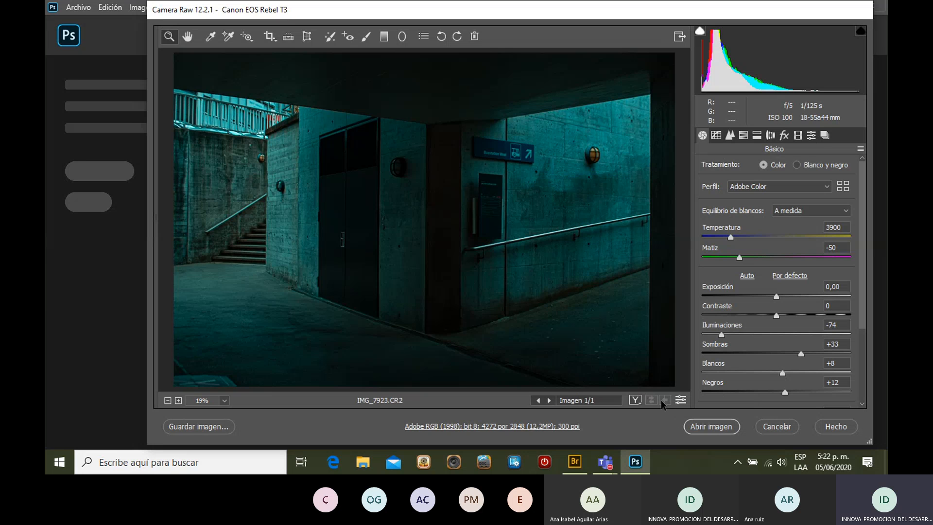
left_click(681, 399)
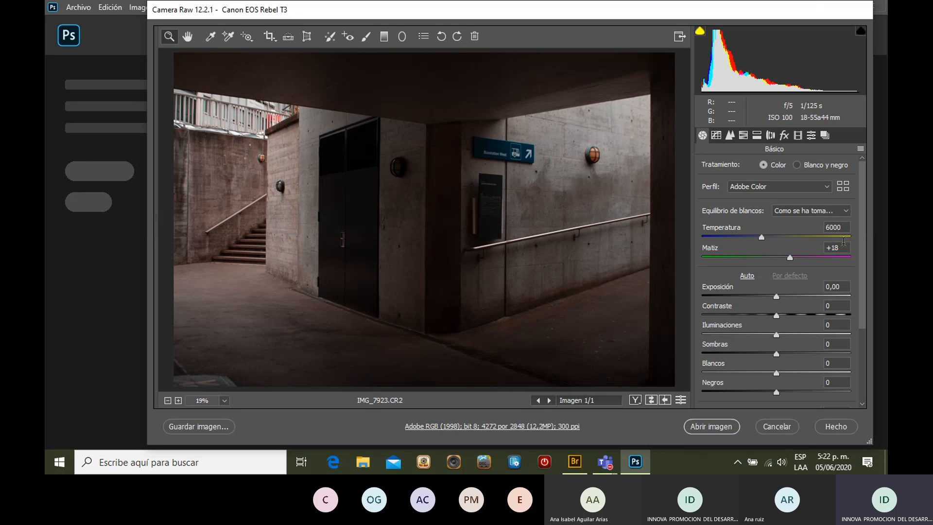
mouse_move(762, 237)
left_mouse_down()
mouse_move(734, 236)
mouse_move(755, 237)
left_mouse_up()
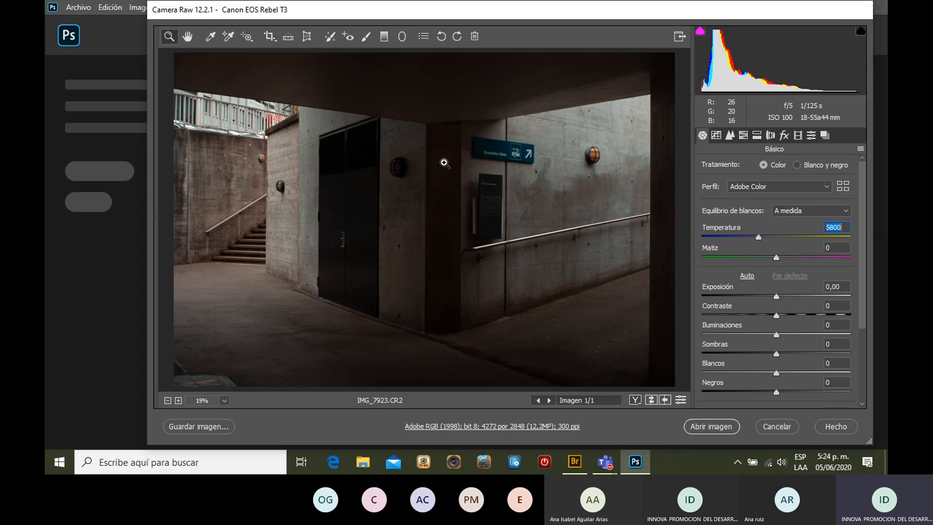
- Check the participants of the current meeting in Microsoft Teams and return to the photo in Photoshop's Camera Raw
left_click(609, 464)
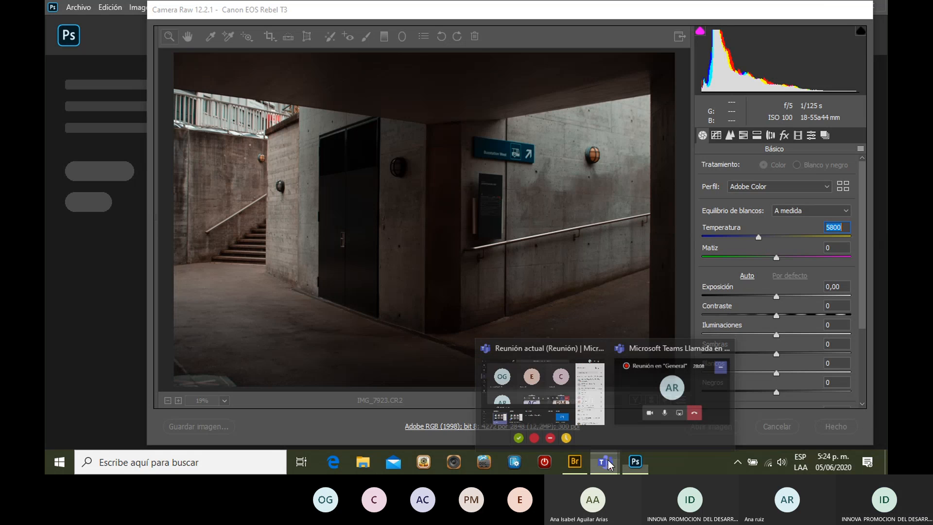
left_click(581, 389)
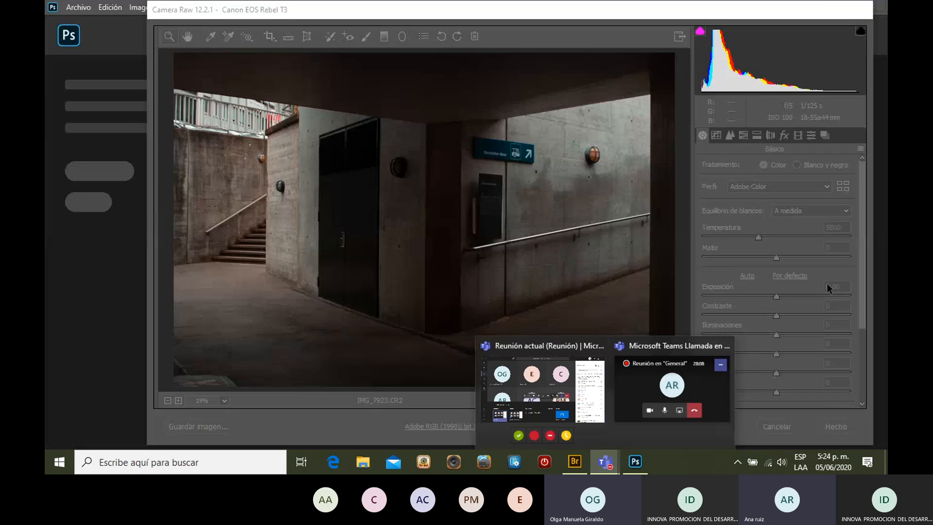
left_click(577, 377)
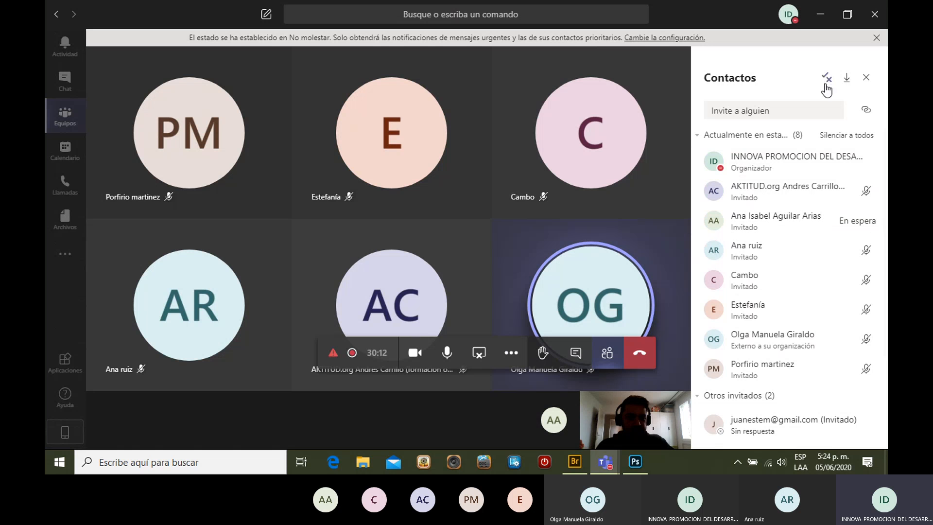
left_click(636, 464)
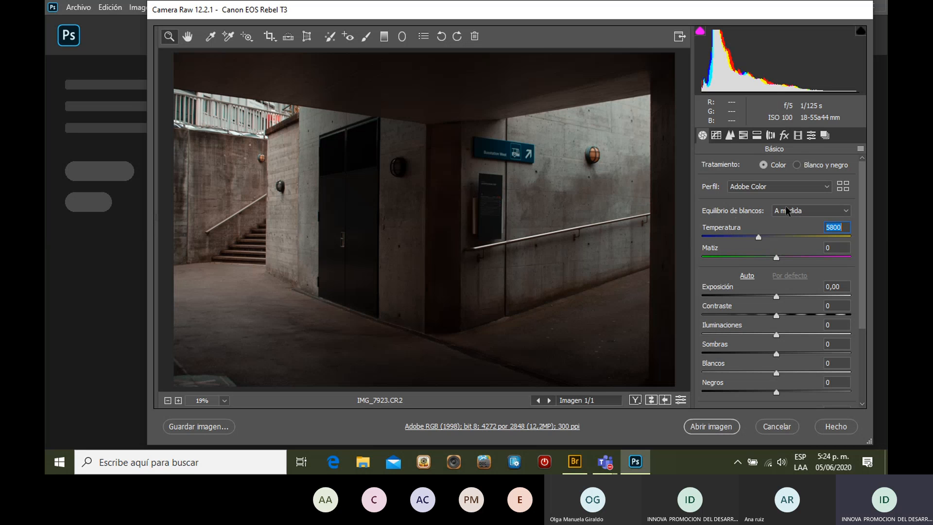
- Try the Adobe Vivos profile on the underpass photo and switch it to Adobe Paisaje
left_click(798, 186)
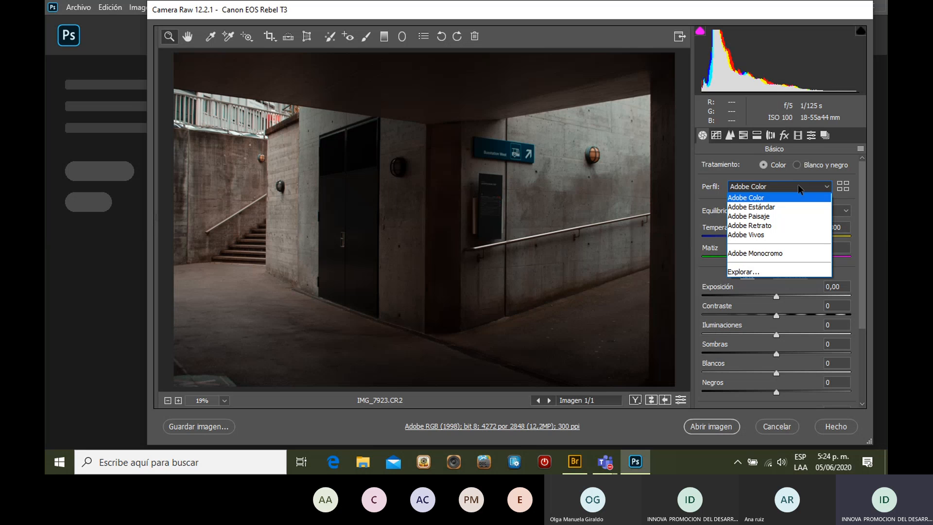
left_click(771, 235)
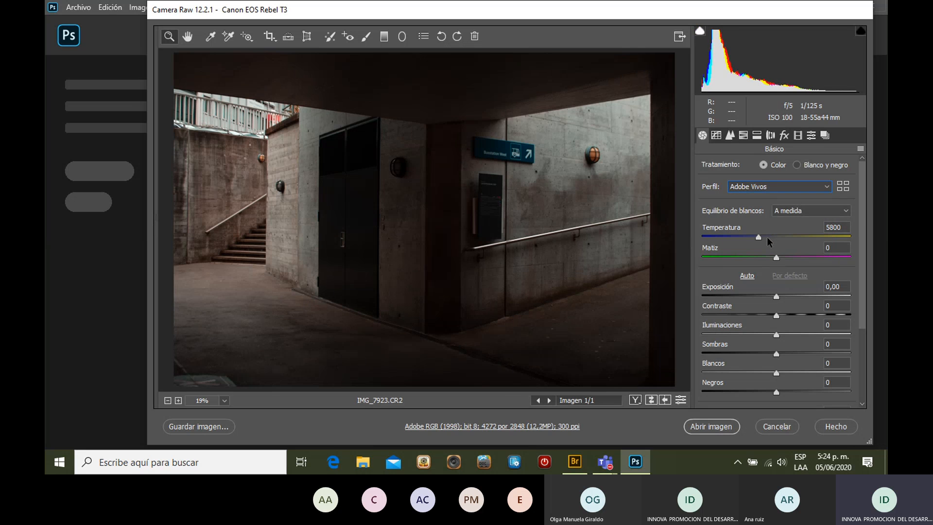
left_click(774, 186)
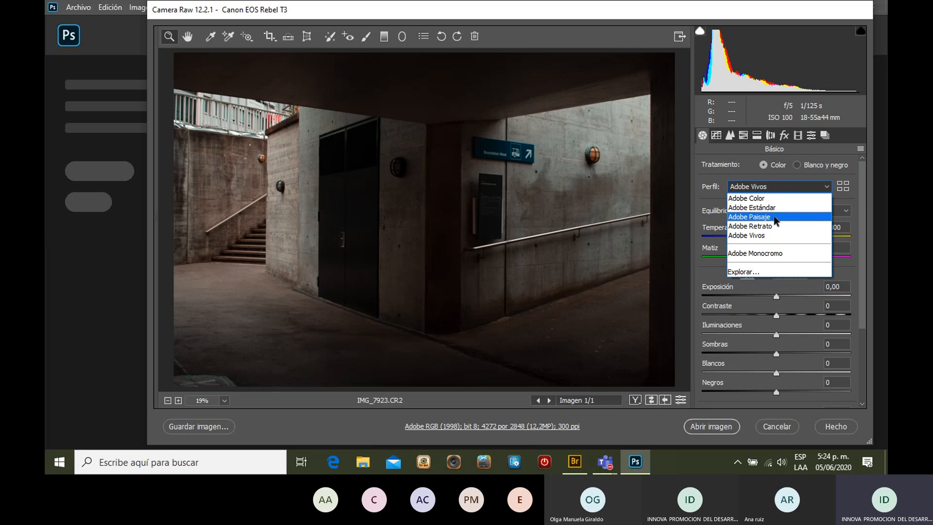
left_click(774, 216)
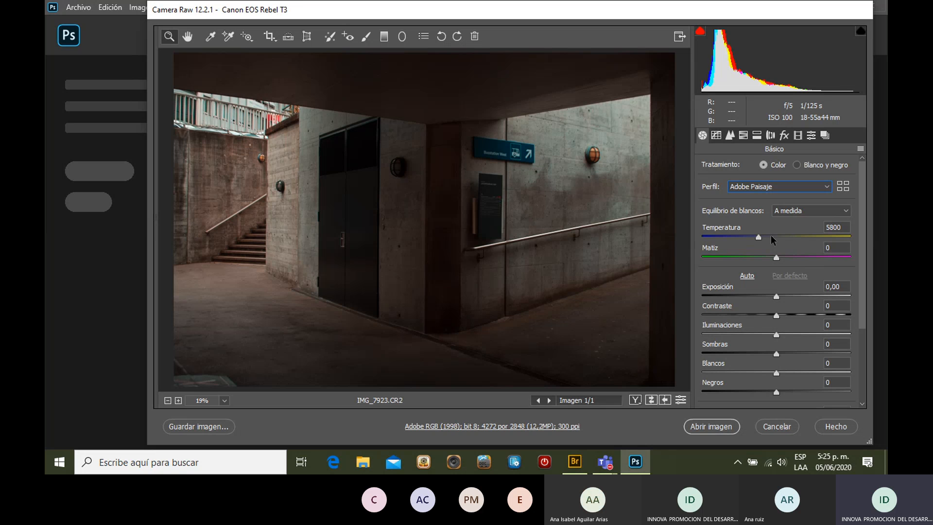
- Open Google Chrome and search the web for "temperatura del color"
left_click(204, 465)
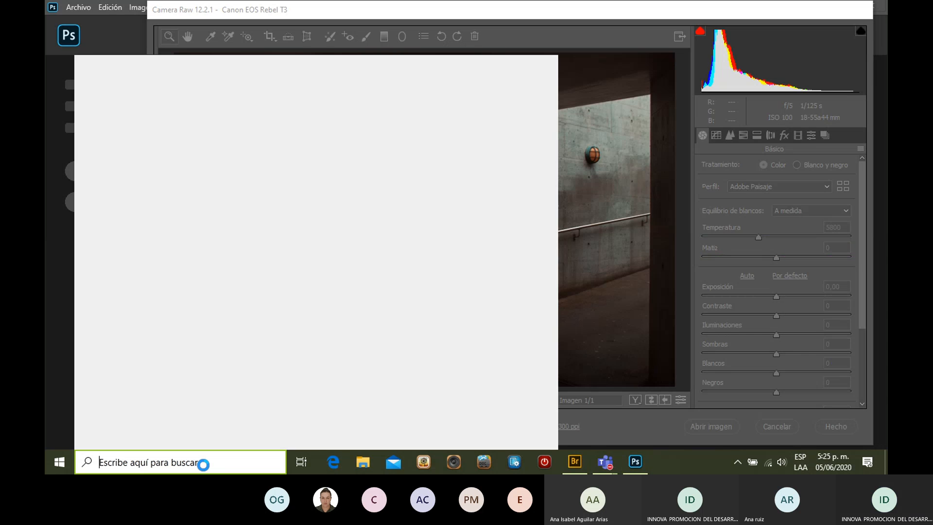
type("cr")
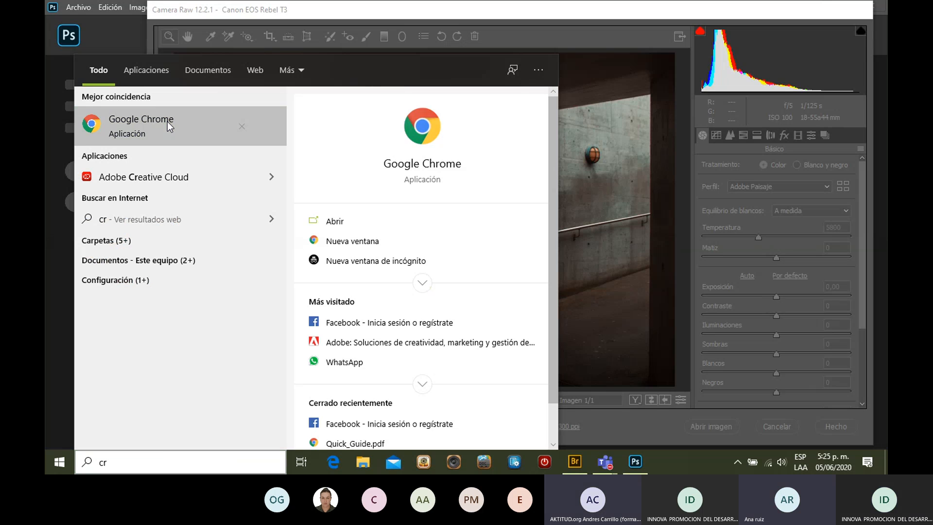
left_click(167, 121)
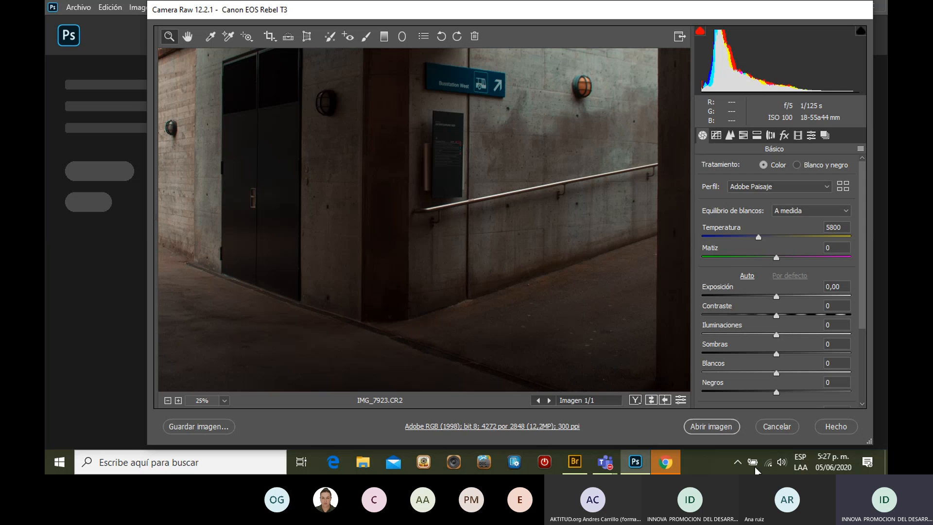
left_click(669, 457)
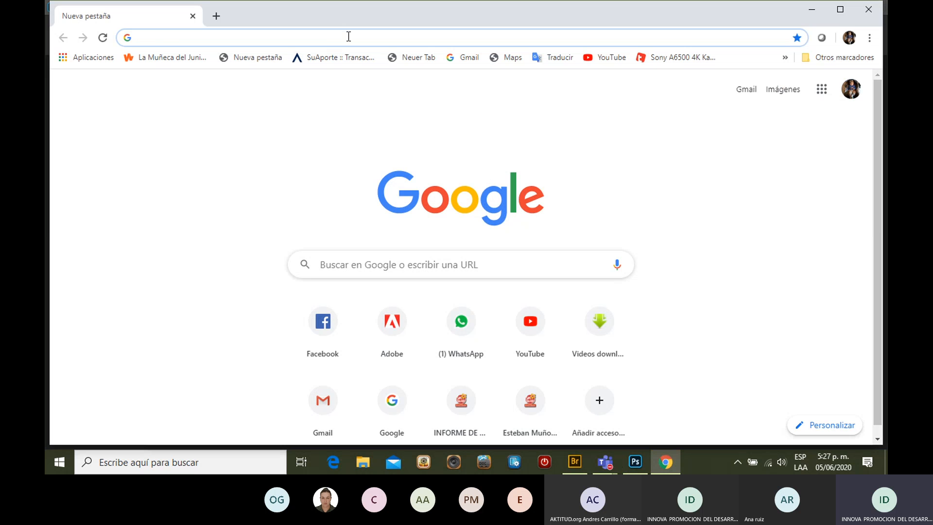
type("temper")
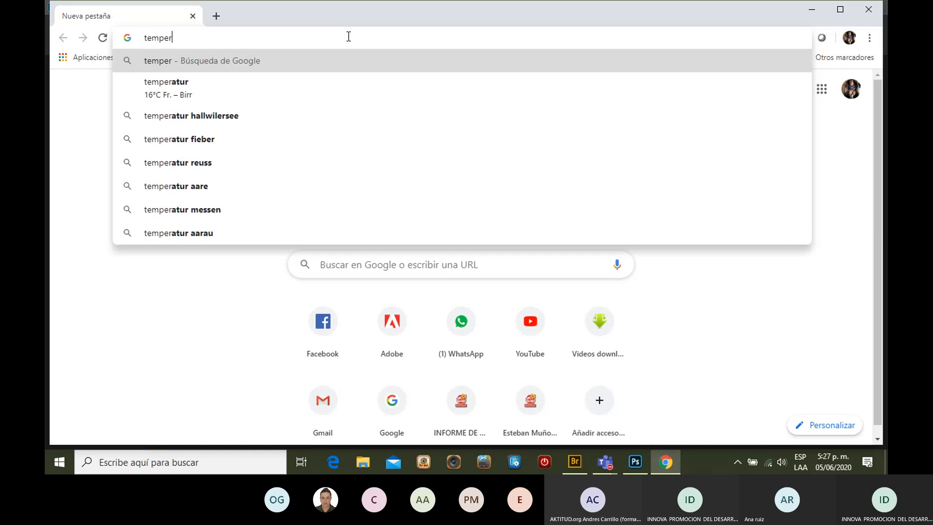
key("BackSpace")
key("BackSpace")
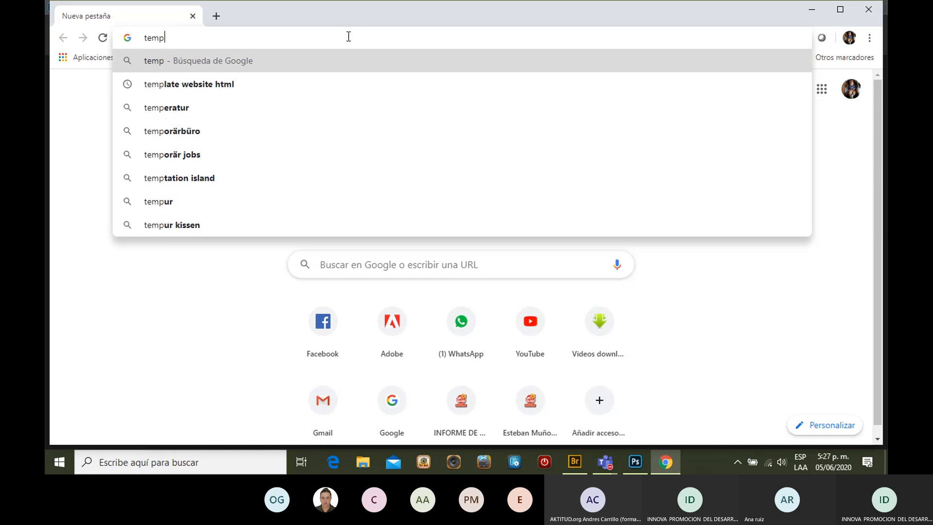
type("eratura del color")
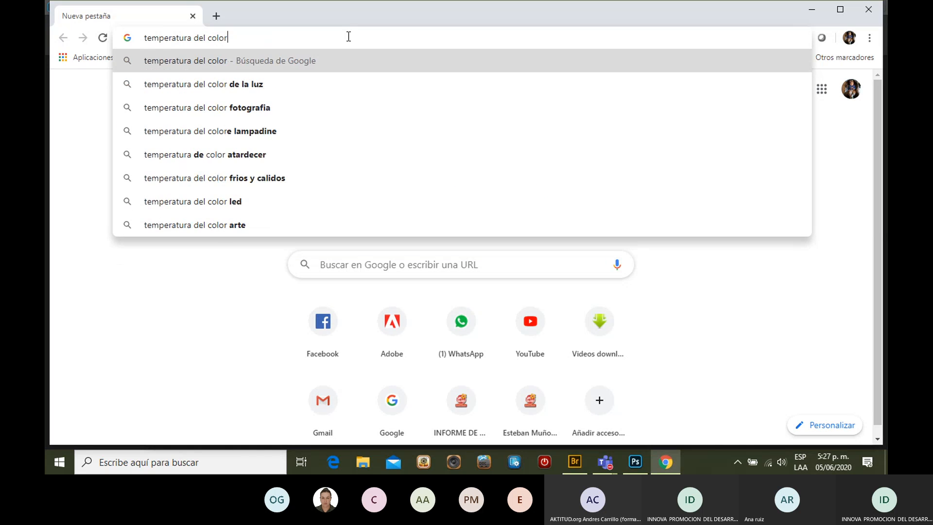
key("Return")
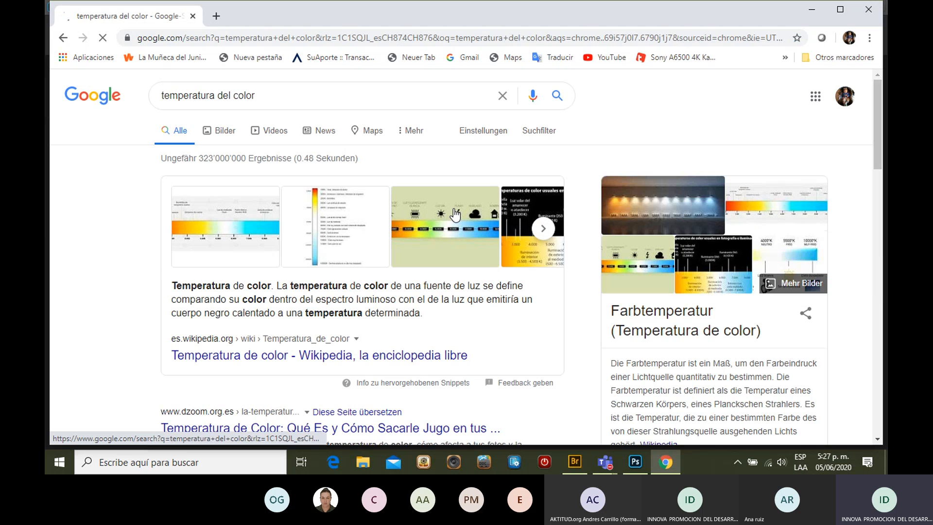
- Examine the image results for colour temperature, viewing the Kelvin scale chart with light-source icons and the row of LED bulbs
left_click(456, 215)
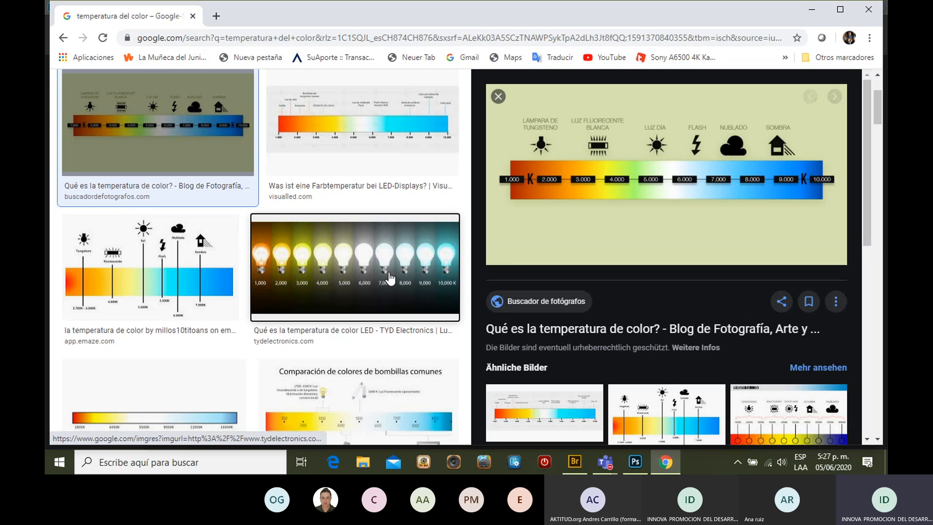
left_click(388, 278)
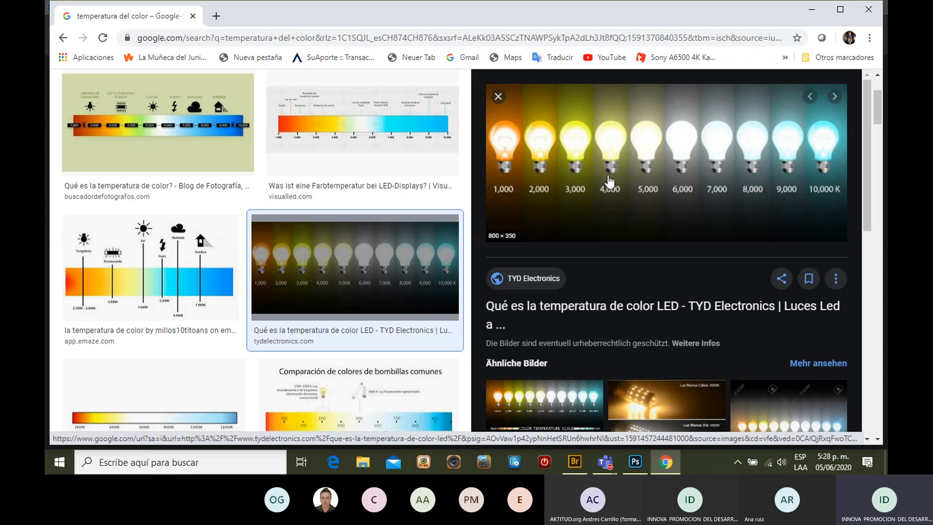
scroll(610, 177, "down", 2)
scroll(610, 179, "down", 1)
scroll(610, 178, "up", 4)
- Switch to Bridge, cancel the Camera Raw edit of IMG_7923.CR2, and open the red curved ramp photo IMG_7911.CR2
left_click(578, 471)
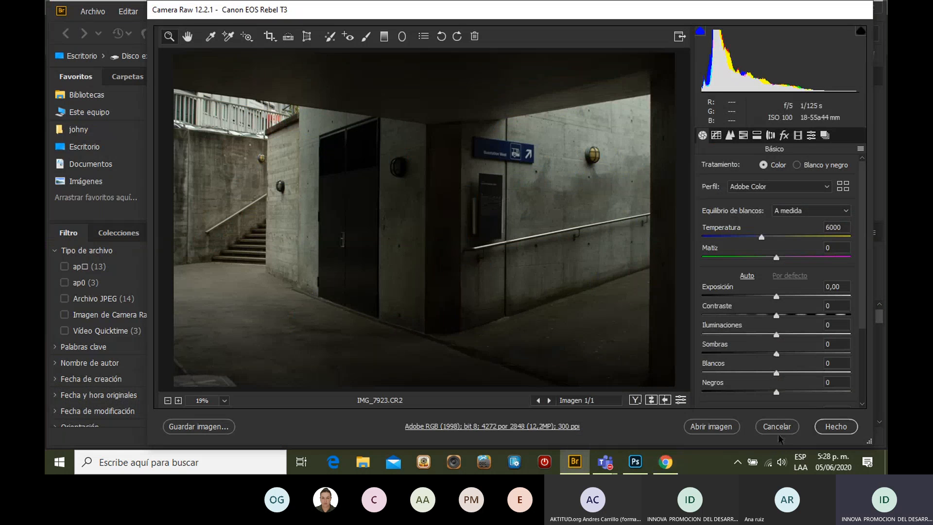
left_click(776, 430)
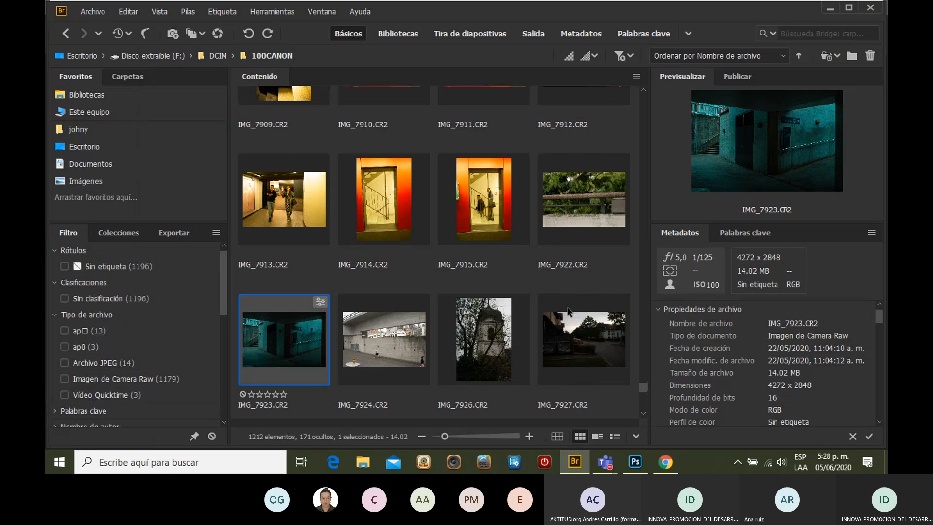
left_click(572, 202)
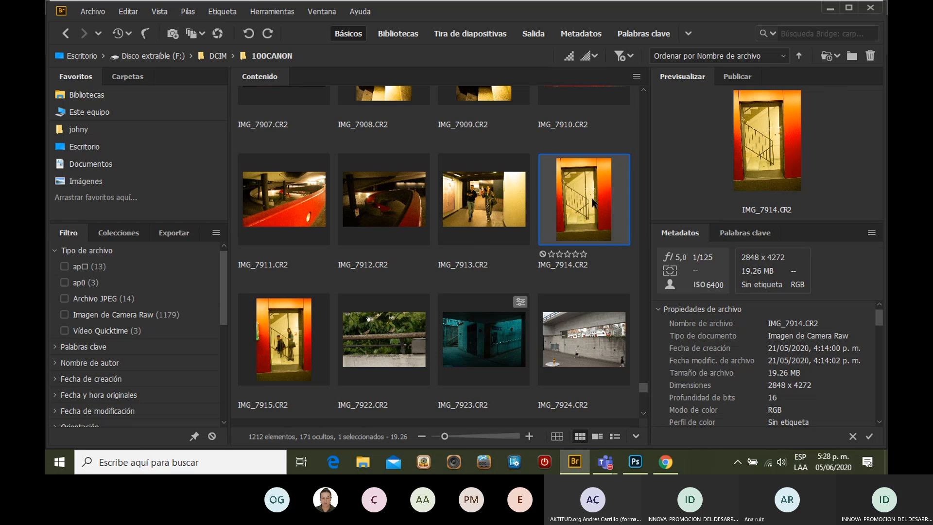
left_click(291, 209)
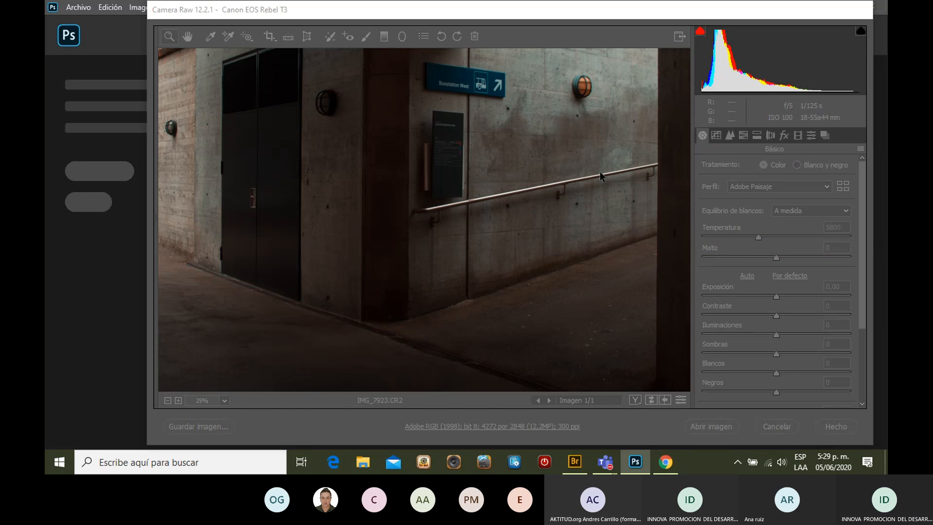
- Cancel the Camera Raw edit of IMG_7923.CR2 that is still open in Photoshop
left_click(631, 12)
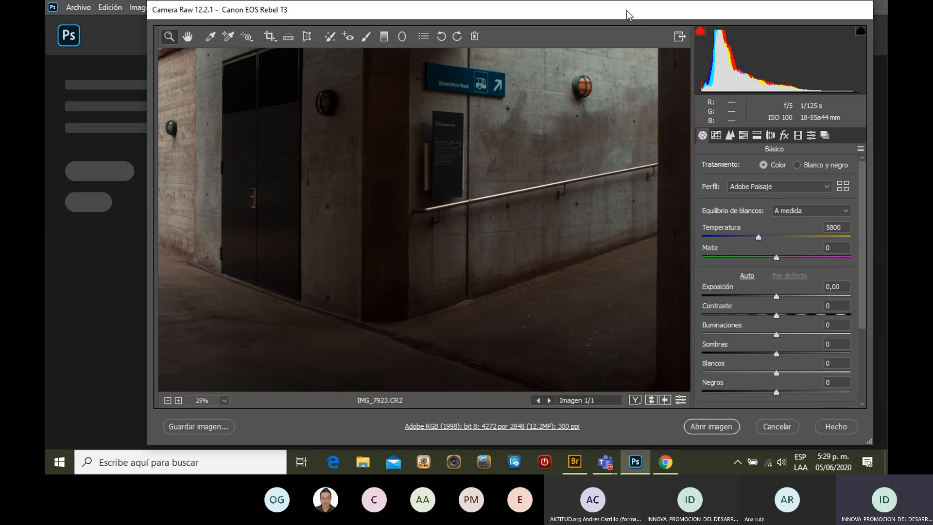
left_click_drag(627, 12, 595, 16)
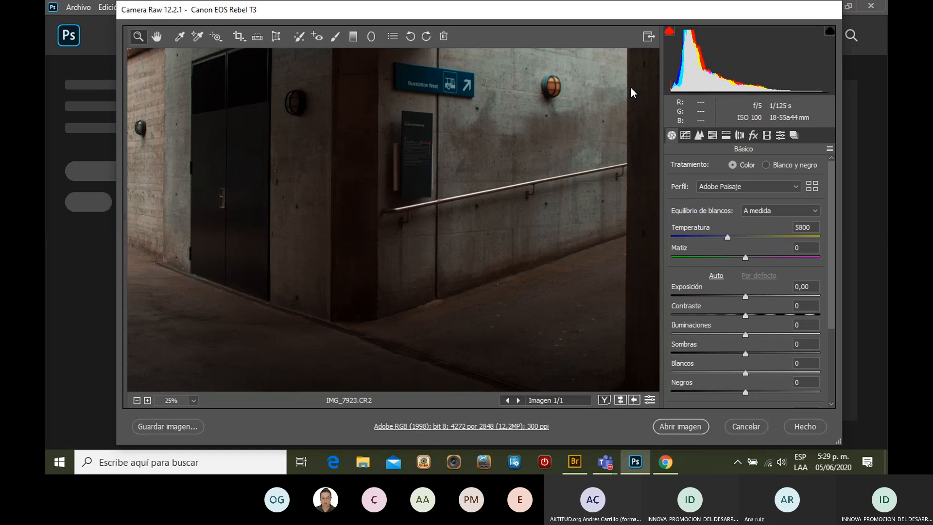
left_click(746, 427)
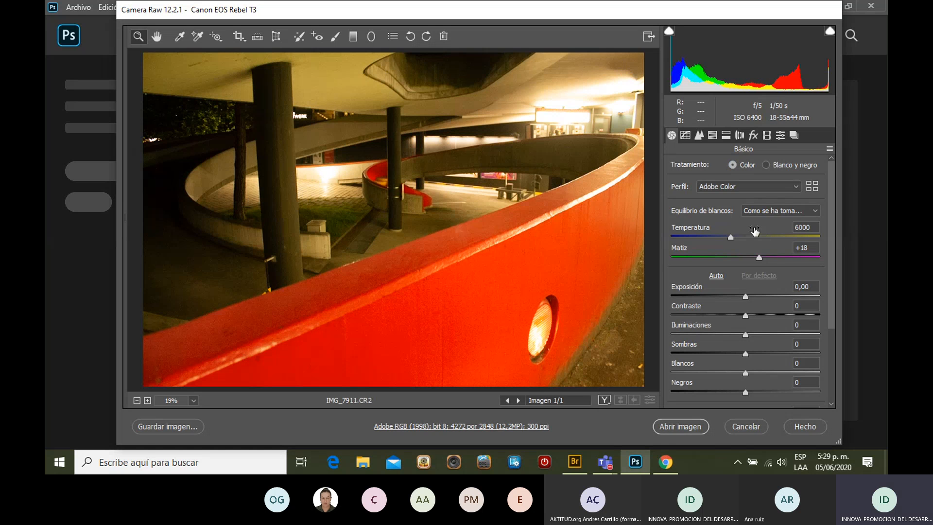
- Try white balance temperatures of 3650 and 5450 on IMG_7911.CR2, and set the temperature to 3900
left_click(731, 235)
left_click_drag(730, 234, 695, 238)
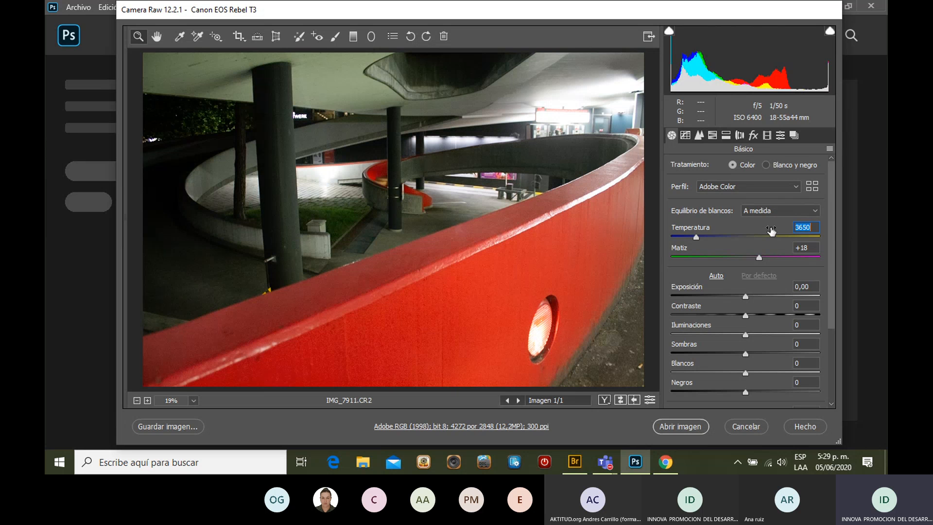
left_click_drag(695, 237, 723, 238)
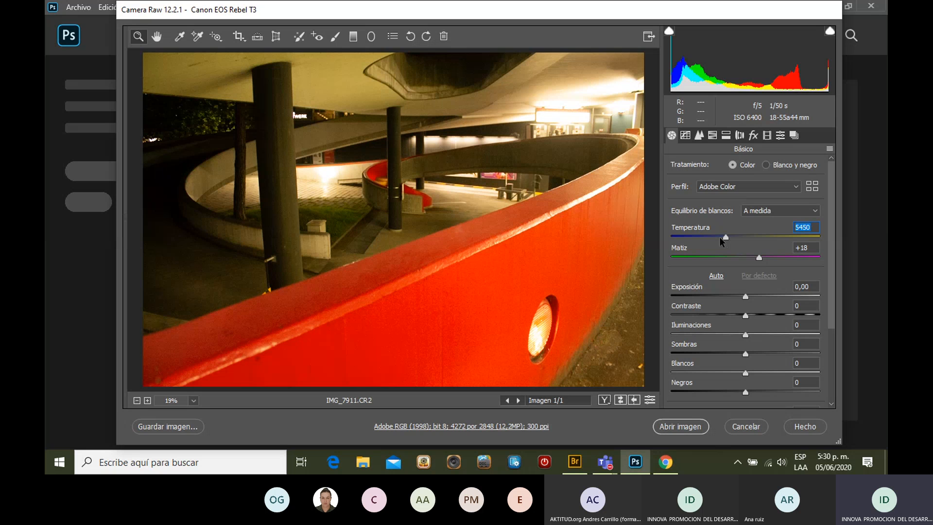
left_click_drag(720, 237, 698, 238)
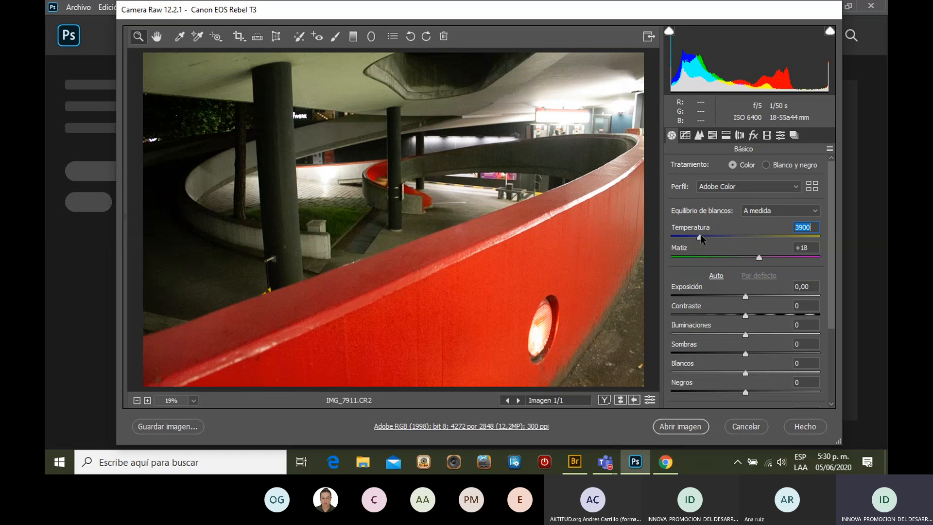
- Try white balance temperatures of 3950 and 2000 on IMG_7911.CR2, and set the temperature to 3650
mouse_move(700, 235)
left_mouse_down()
mouse_move(681, 239)
mouse_move(697, 237)
left_mouse_up()
left_click_drag(698, 246, 702, 246)
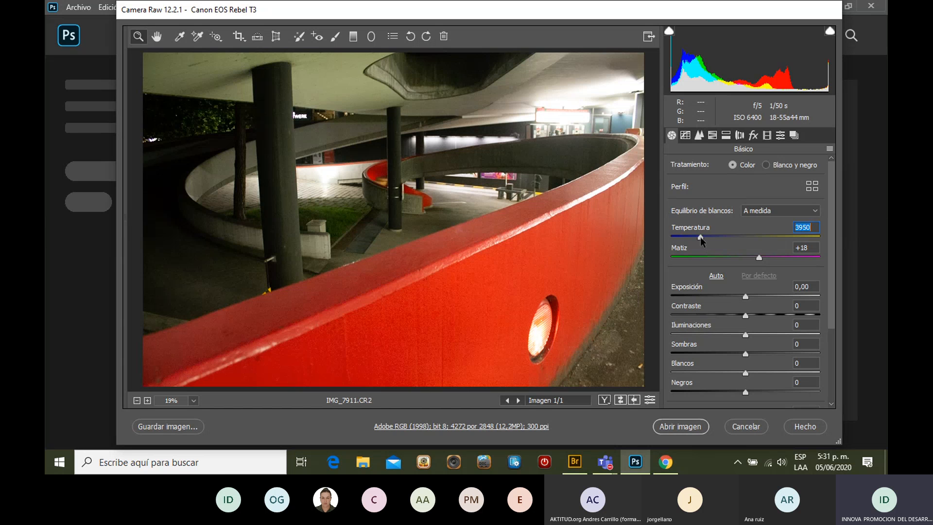
left_click_drag(701, 238, 671, 242)
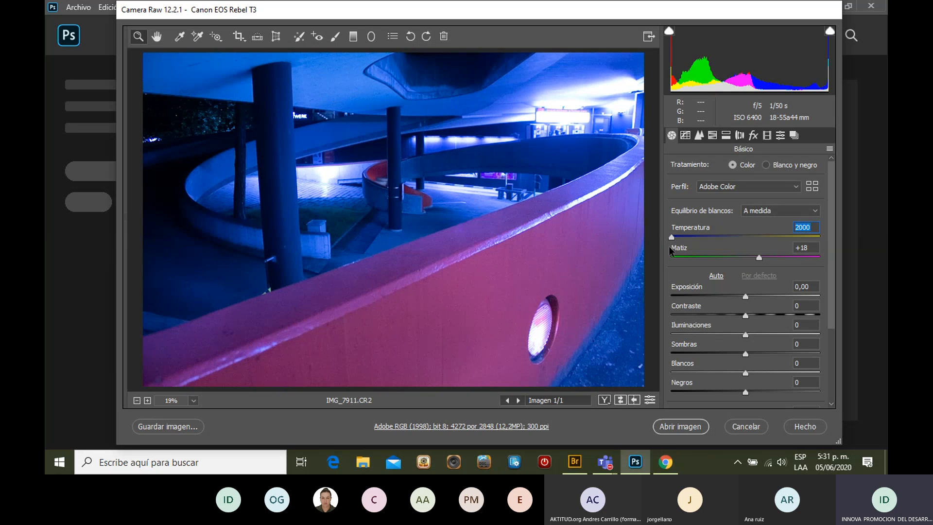
left_click_drag(672, 236, 698, 240)
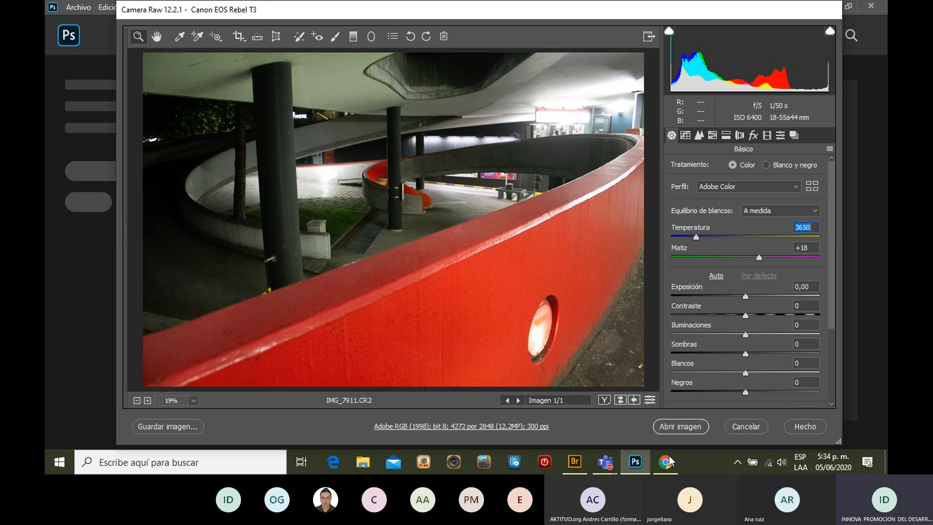
- Switch to the current Microsoft Teams meeting to check its participants, and return to Photoshop
mouse_move(605, 460)
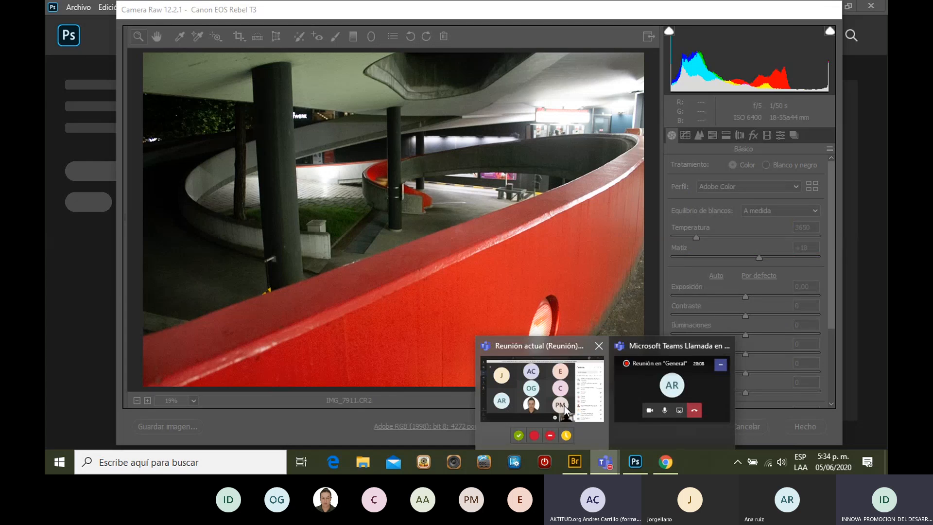
left_click(564, 407)
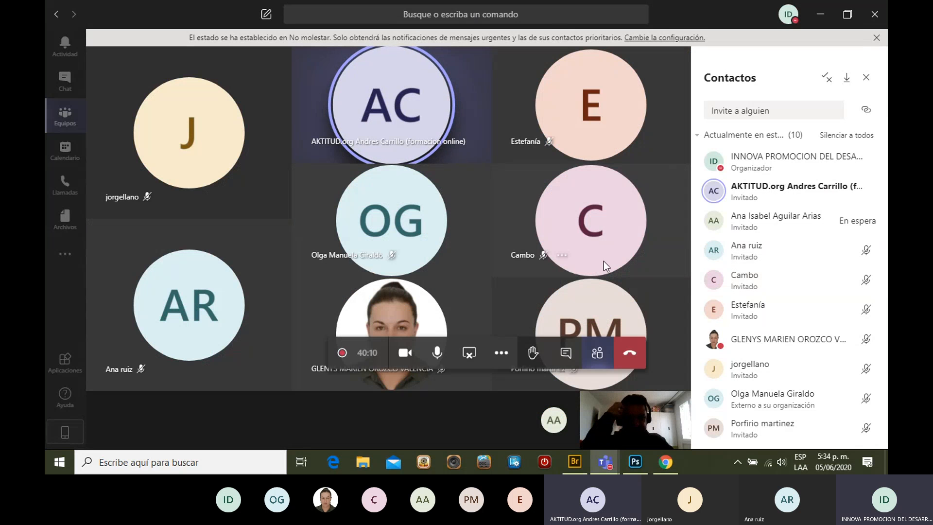
left_click(634, 462)
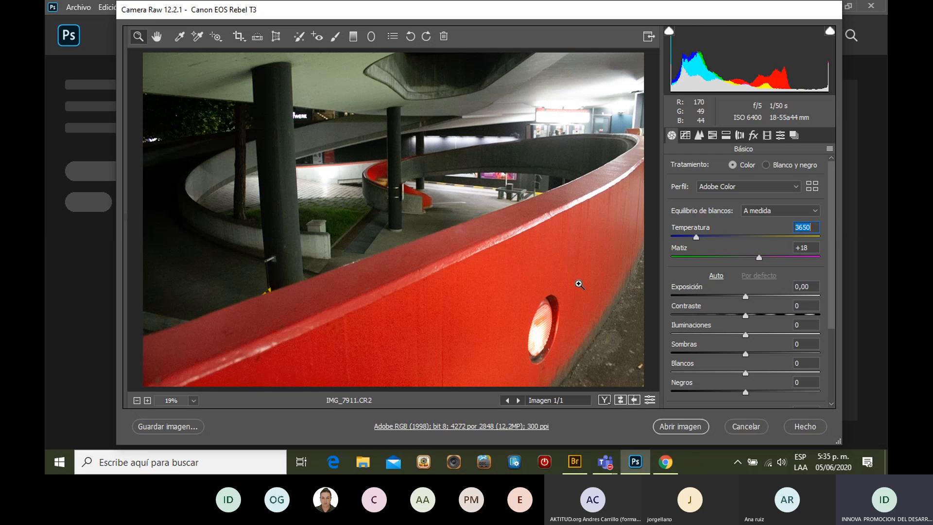
- Cancel the Camera Raw edit of IMG_7911.CR2, switch to Bridge, preview IMG_7924.CR2 and choose IMG_7923.CR2
left_click(747, 428)
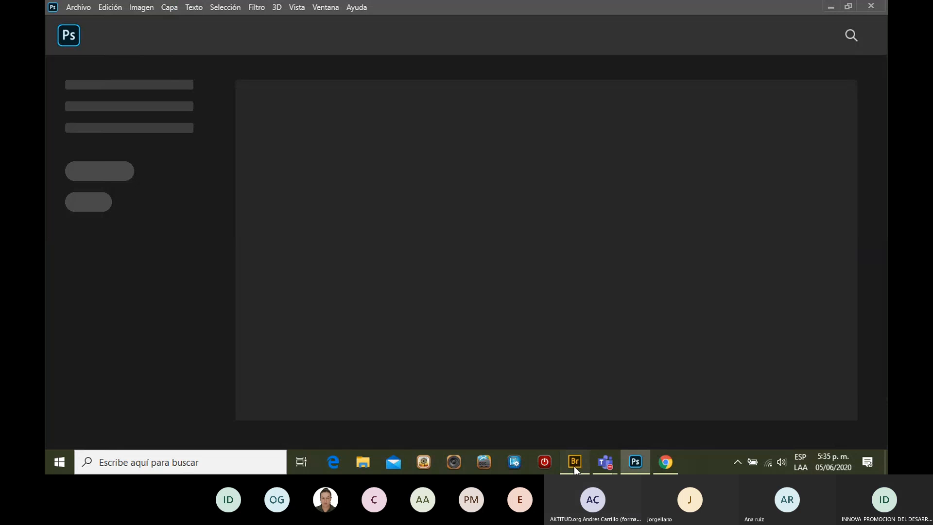
left_click(574, 463)
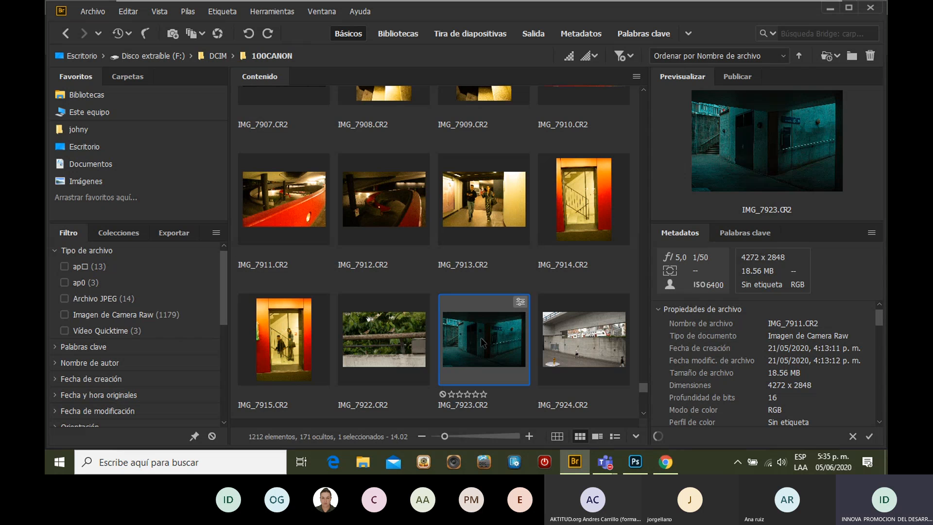
left_click(583, 346)
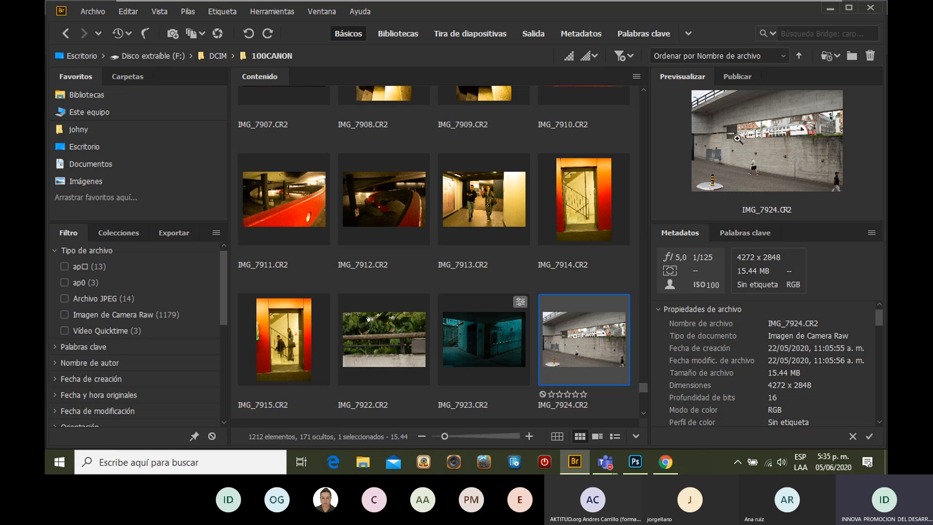
left_click(493, 343)
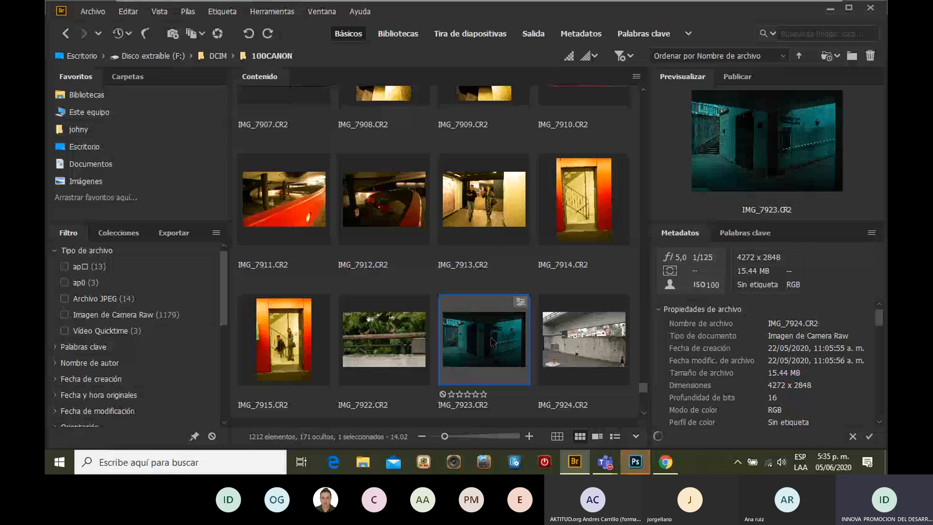
- Cancel the Camera Raw edit of IMG_7911.CR2 still open in Photoshop, and open IMG_7923.CR2 from Bridge in Camera Raw
left_click(640, 450)
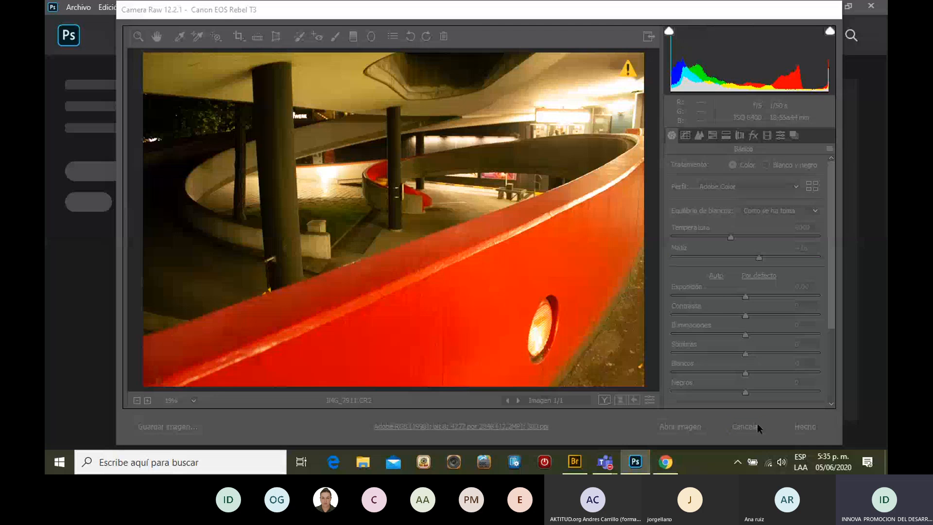
left_click(742, 422)
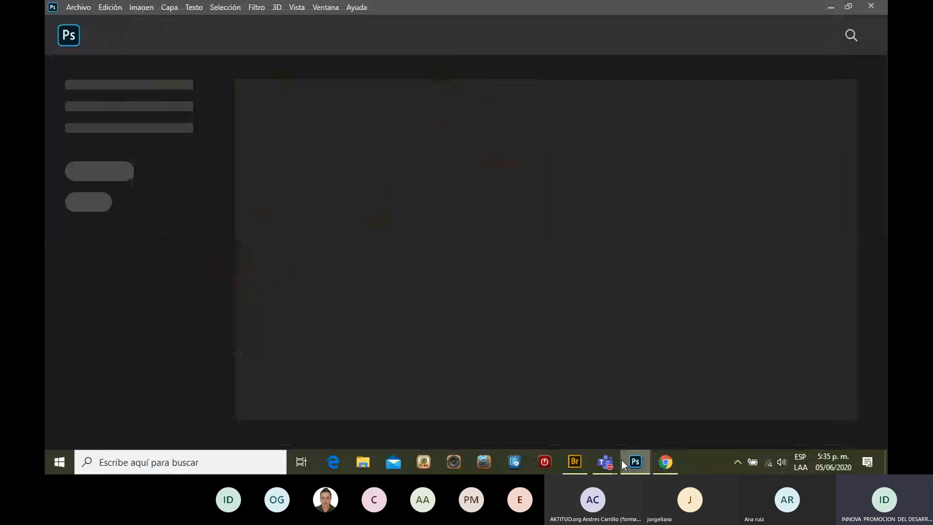
left_click(574, 462)
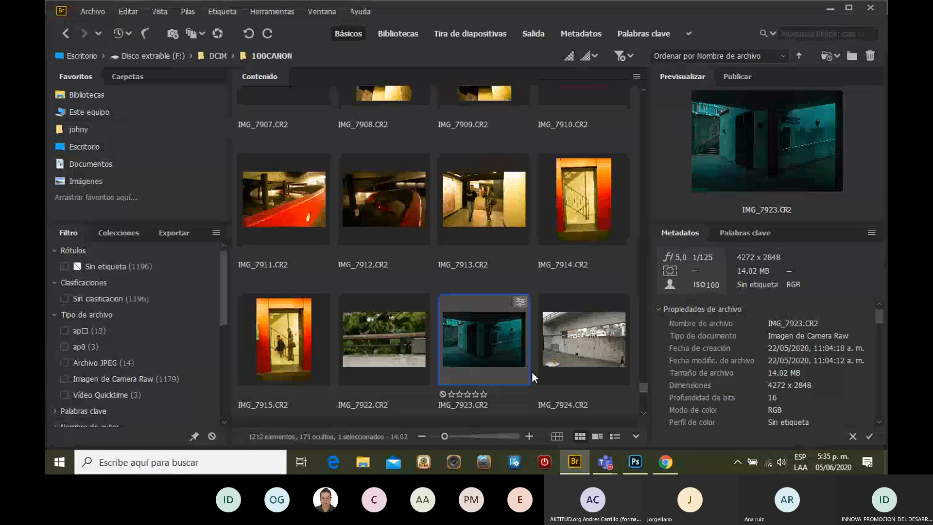
right_click(531, 371)
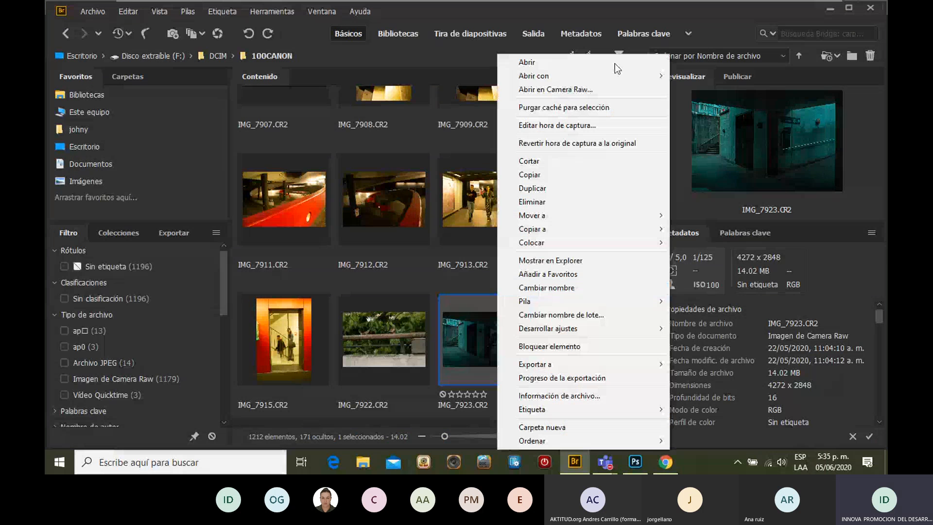
left_click(604, 93)
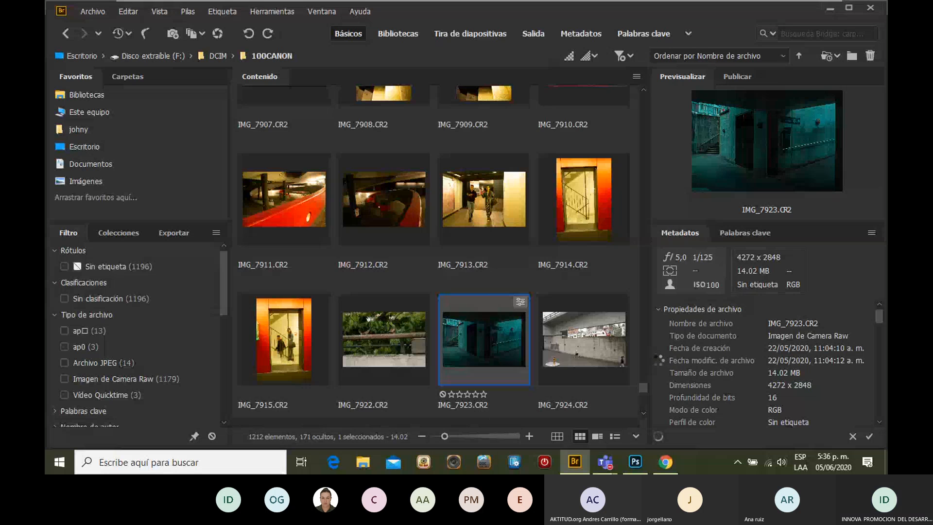
mouse_move(637, 458)
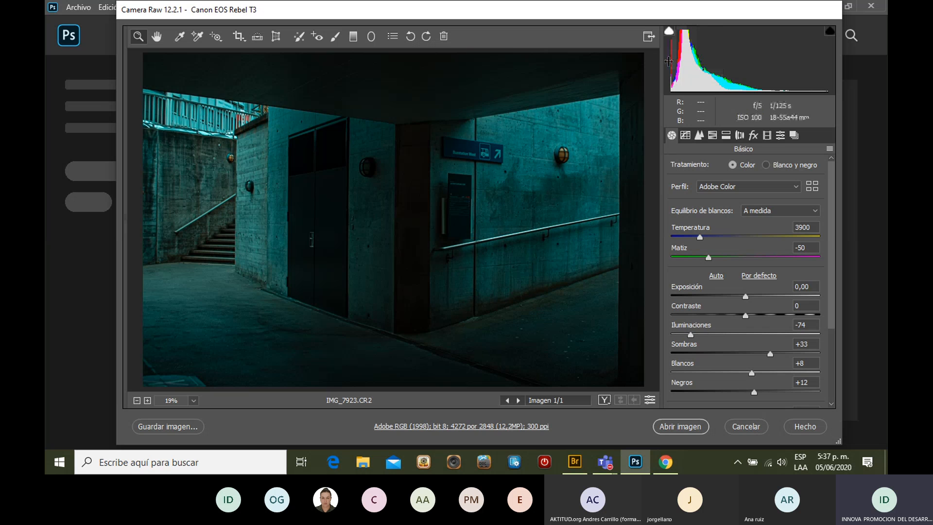
- Try a contrast of +44 and an exposure of +1,80 on IMG_7923.CR2, and set the exposure to +1,00
scroll(778, 296, "down", 2)
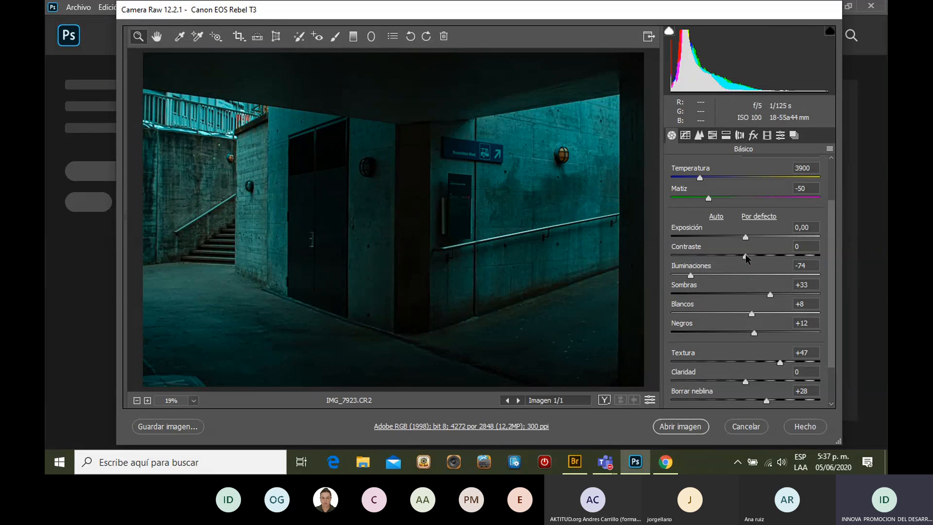
left_click_drag(746, 256, 774, 256)
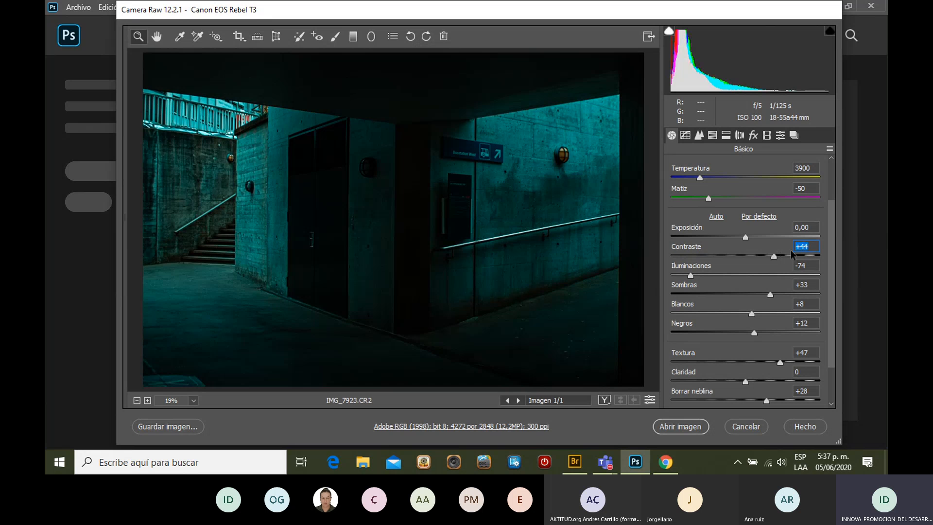
mouse_move(774, 256)
left_mouse_down()
mouse_move(746, 263)
mouse_move(746, 236)
mouse_move(774, 243)
left_mouse_up()
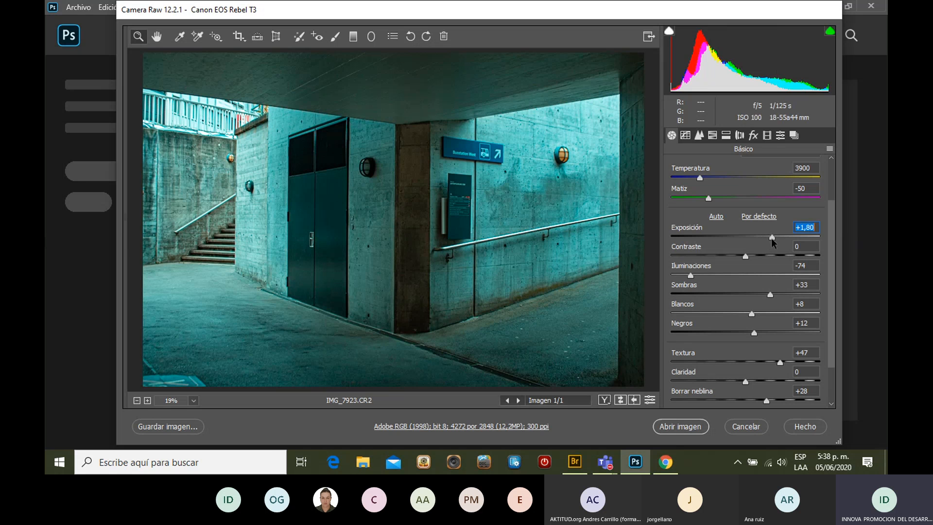
mouse_move(773, 240)
left_mouse_down()
mouse_move(746, 241)
mouse_move(761, 240)
left_mouse_up()
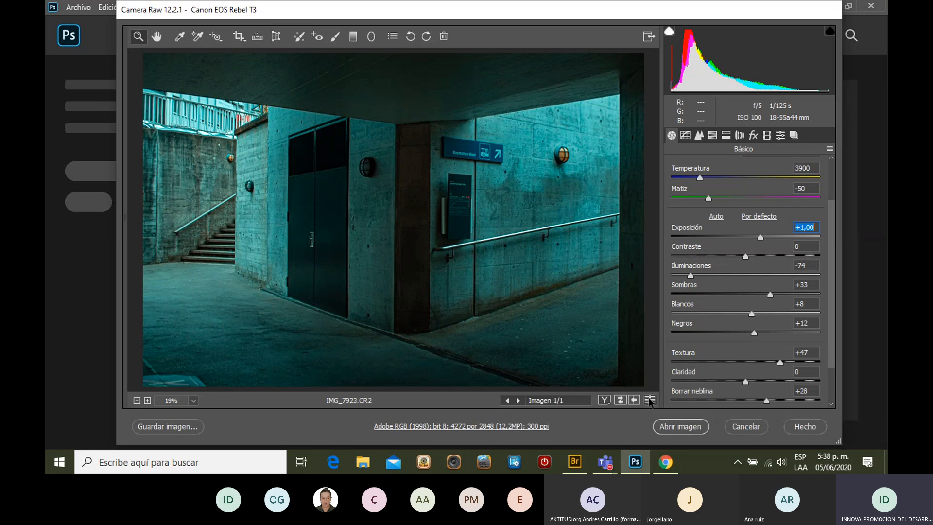
- Reset IMG_7923.CR2 to the default settings, and set its blacks to +60 and whites to +40
left_click(649, 400)
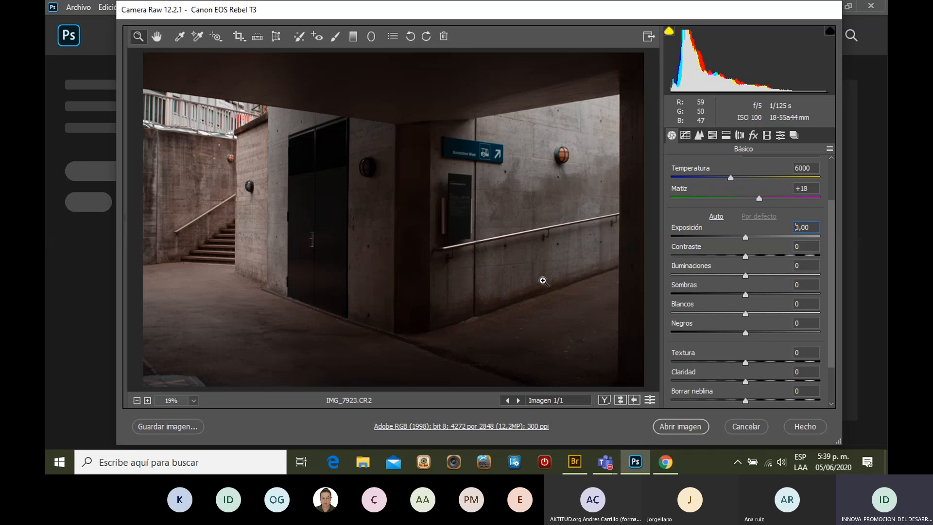
left_click(742, 334)
left_click_drag(742, 335, 782, 335)
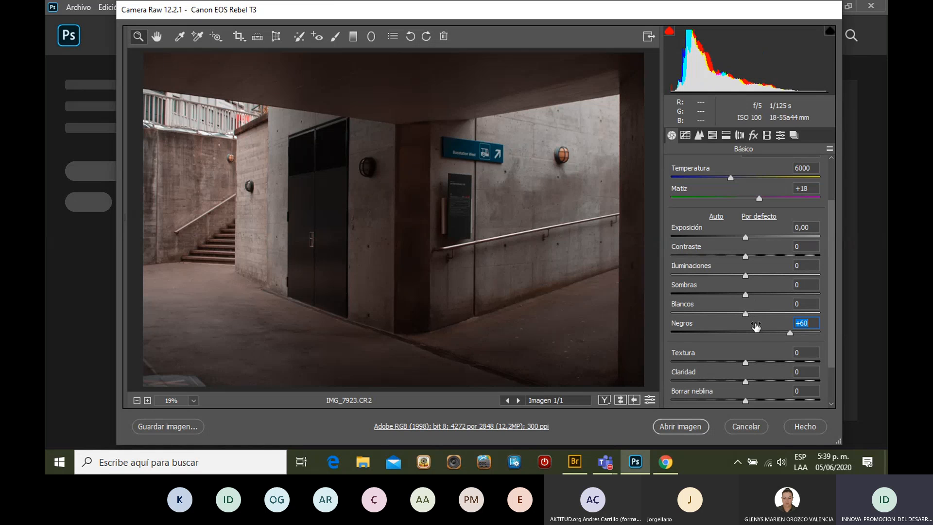
left_click_drag(745, 313, 775, 314)
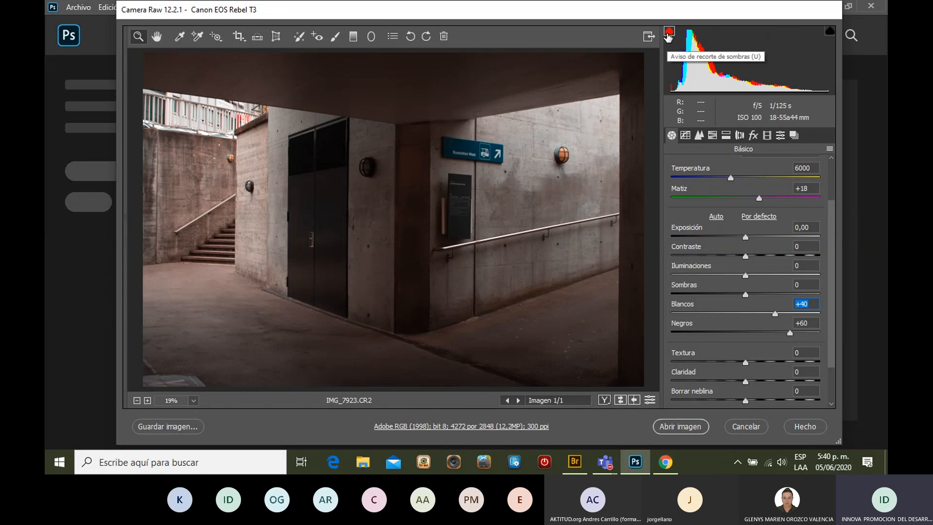
- Turn on the highlight clipping warning, and set the shadows to +50 and the whites to -6
left_click(829, 33)
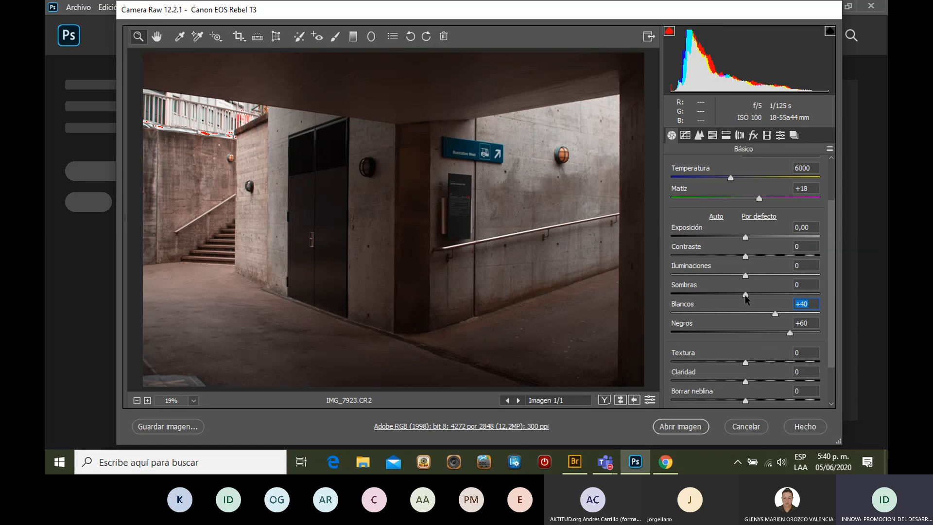
left_click_drag(747, 298, 782, 287)
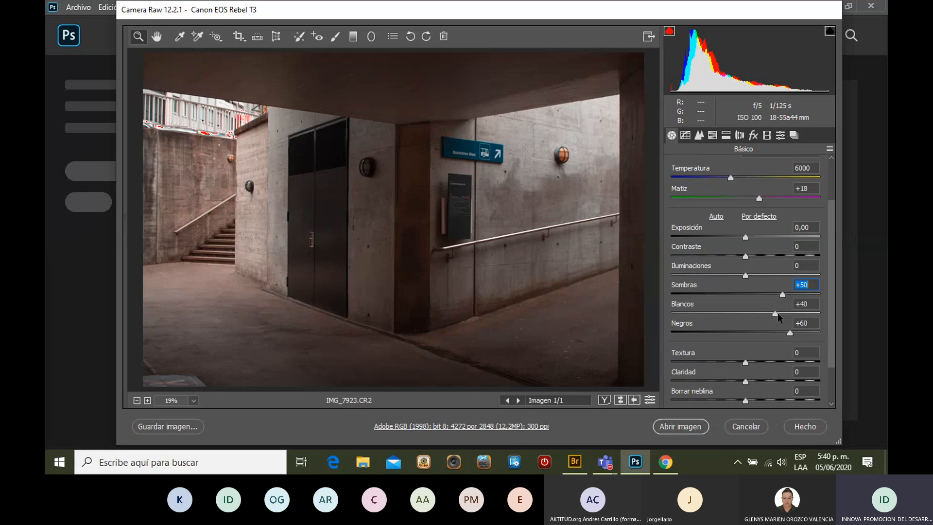
left_click_drag(776, 312, 742, 315)
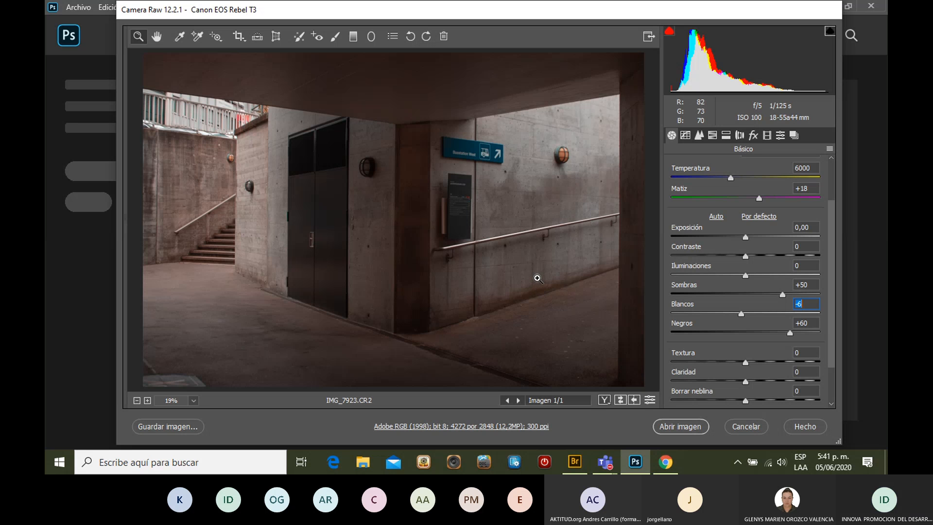
- Switch to Chrome and run a Google image search for "clave bajas"
left_click(665, 463)
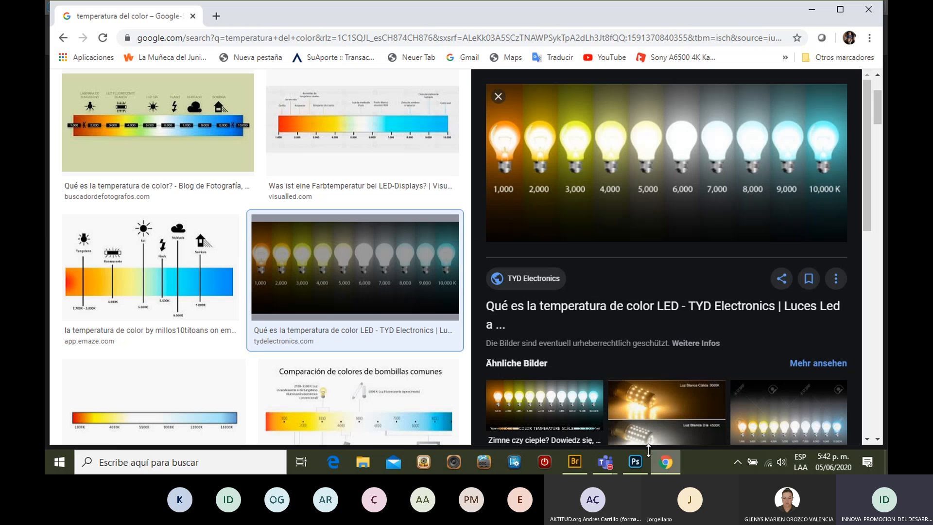
left_click(329, 37)
type("clave baj")
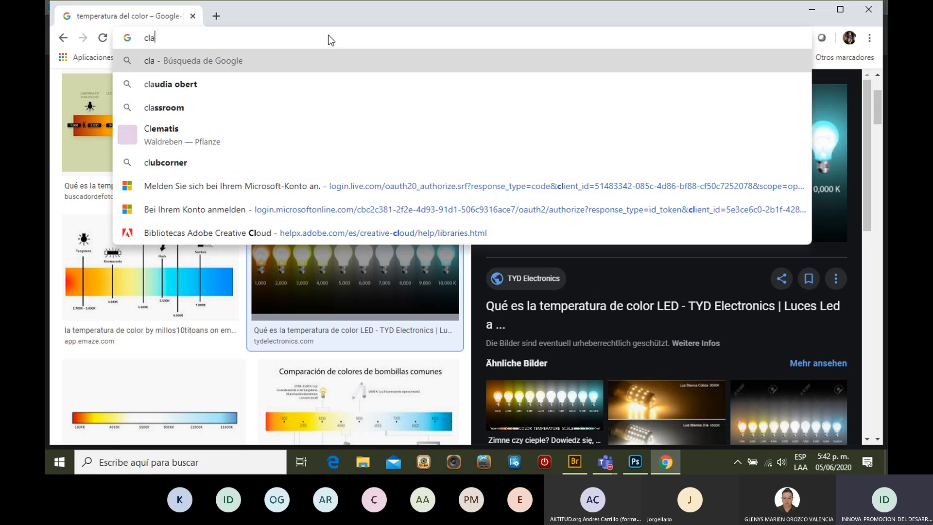
type("as")
key("Return")
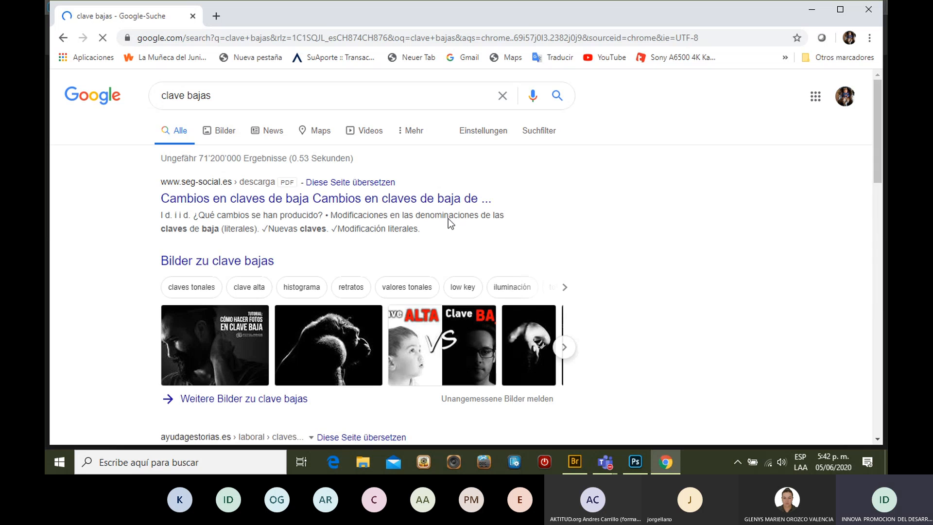
left_click(227, 132)
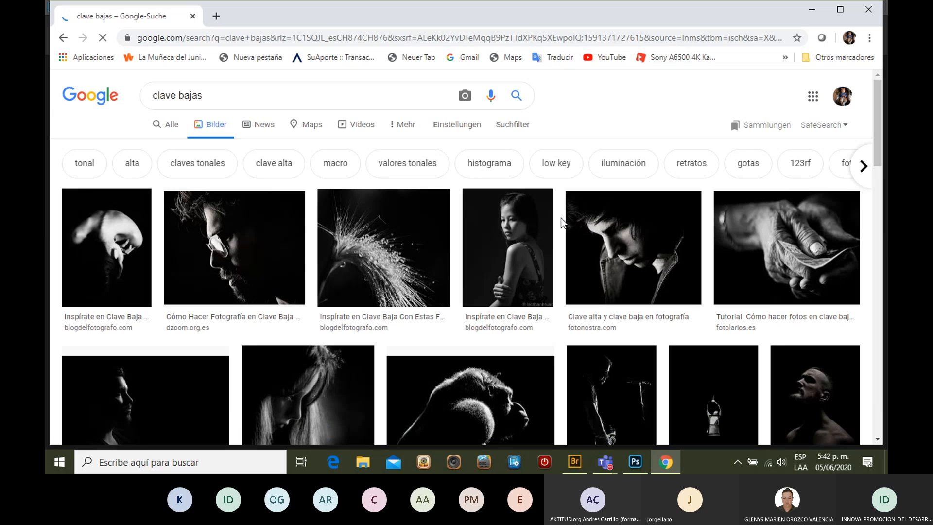
- Examine low-key photography examples in the image results, enlarging the 123RF profile portrait and browsing its similar images
scroll(366, 345, "down", 1)
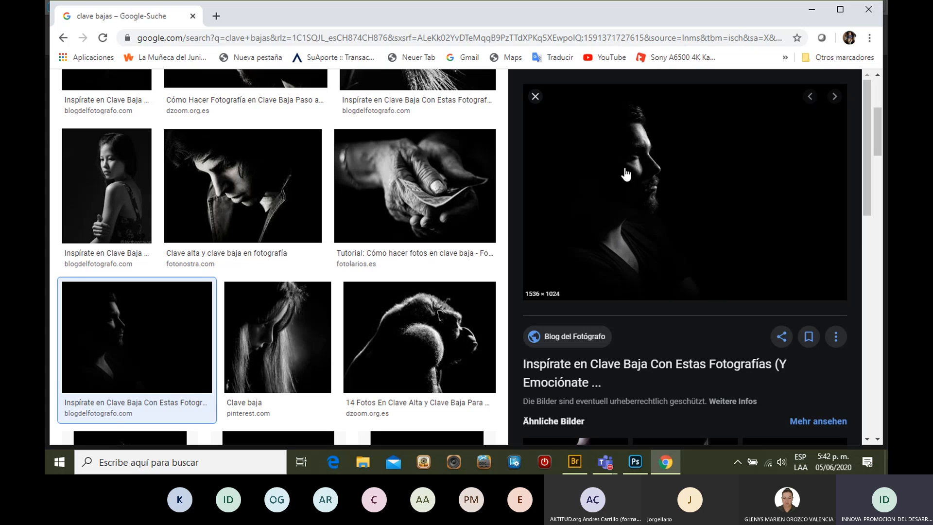
scroll(709, 207, "down", 3)
scroll(680, 292, "down", 3)
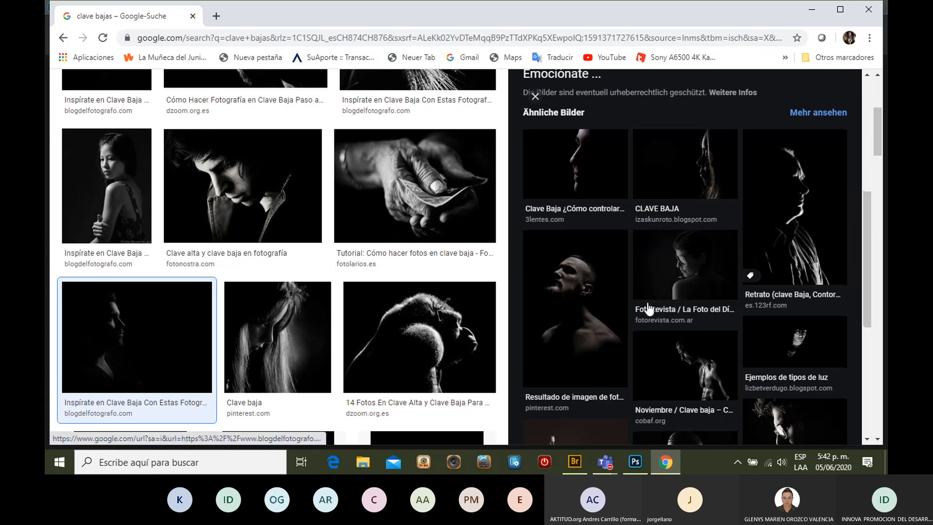
scroll(646, 311, "down", 1)
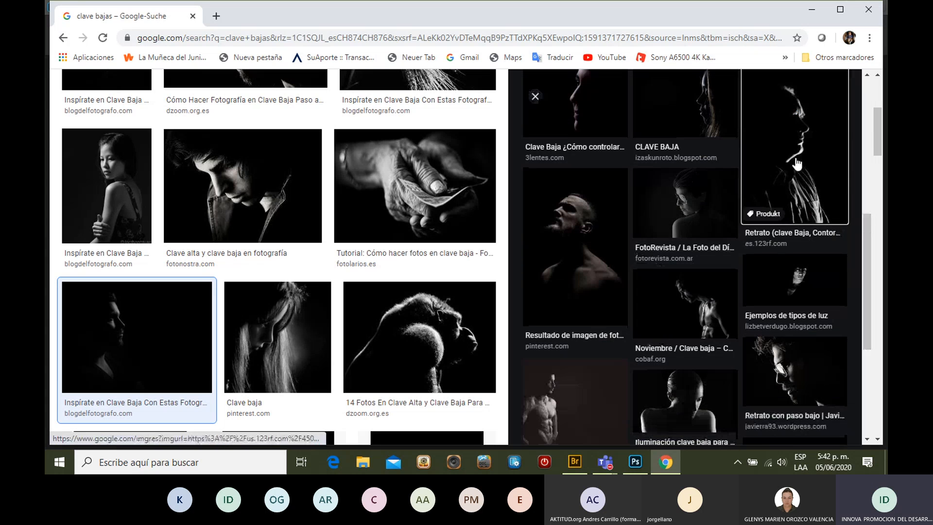
left_click(773, 208)
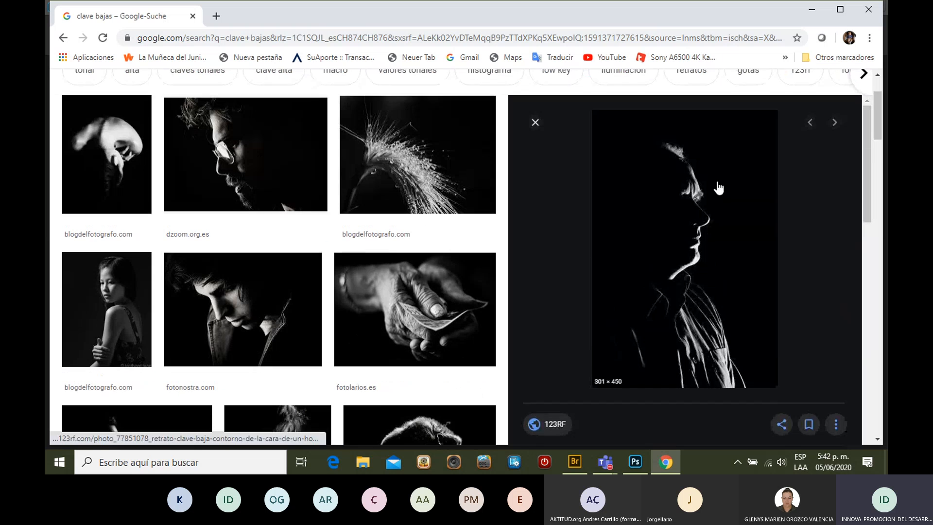
scroll(719, 187, "down", 5)
scroll(681, 240, "down", 6)
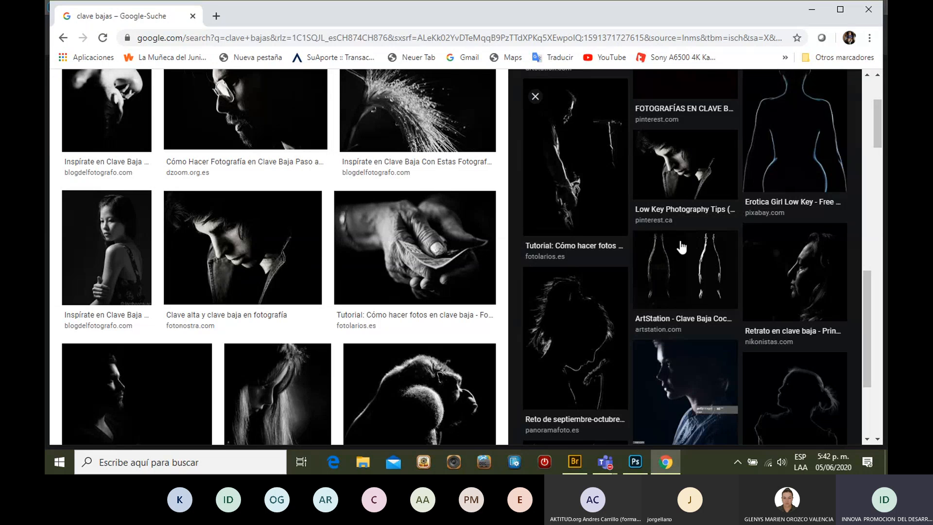
- Examine more low-key examples in the image results, enlarging the ArtStation bottle picture and the Fotolarios hands photo, and browse the similar images
scroll(682, 248, "down", 1)
left_click(700, 224)
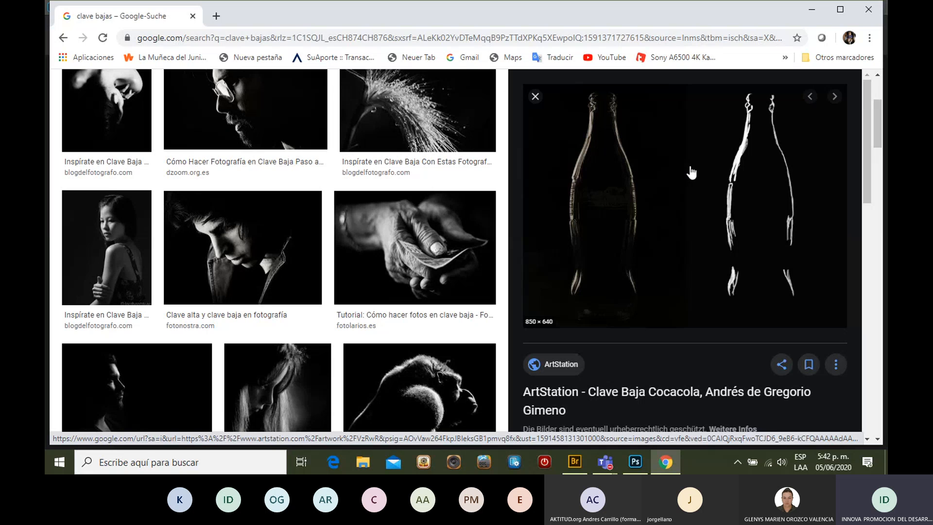
scroll(441, 277, "up", 2)
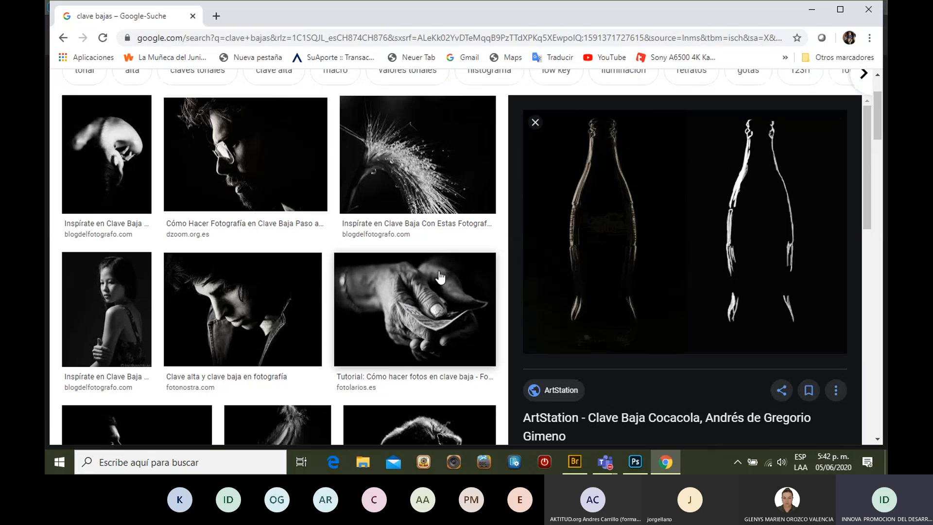
scroll(441, 277, "down", 1)
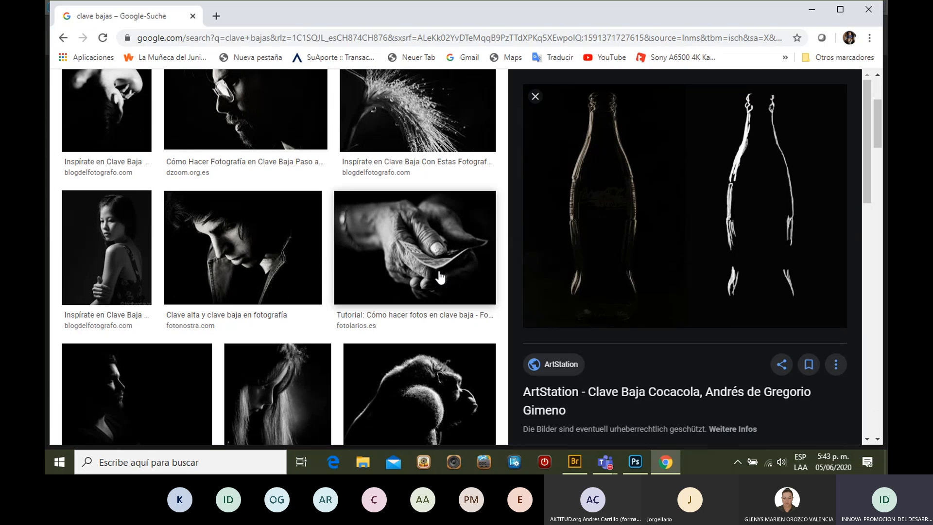
left_click(424, 239)
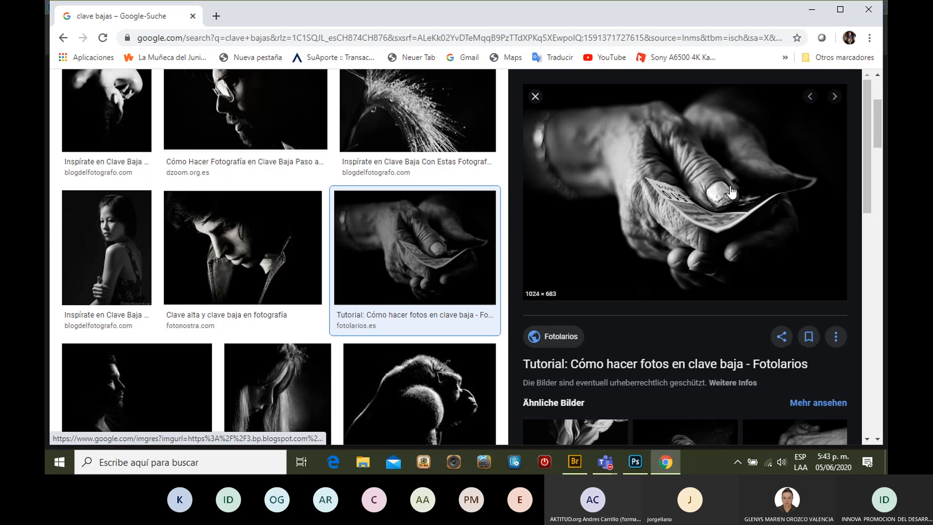
scroll(732, 192, "down", 10)
scroll(691, 293, "down", 2)
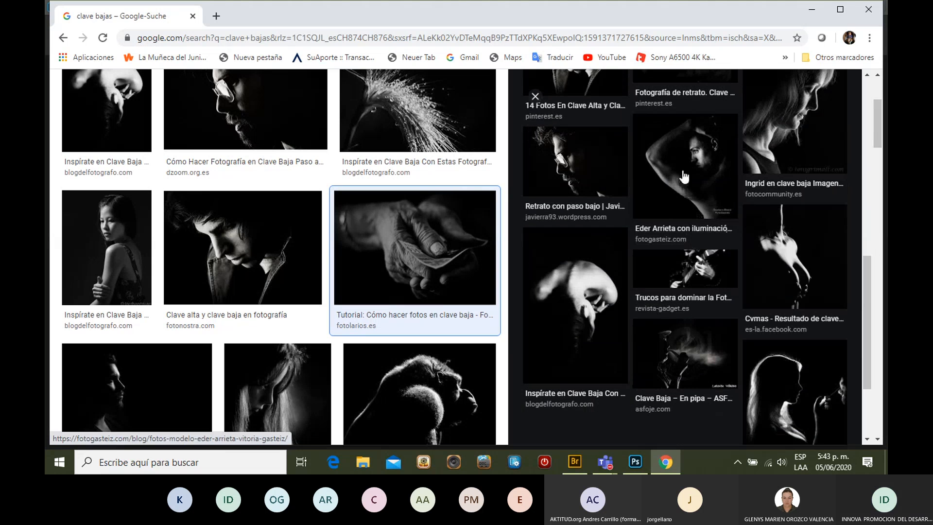
- Switch to Camera Raw in Photoshop, try the blacks of IMG_7923.CR2 at +74 and -31, and cancel the edits
left_click(632, 462)
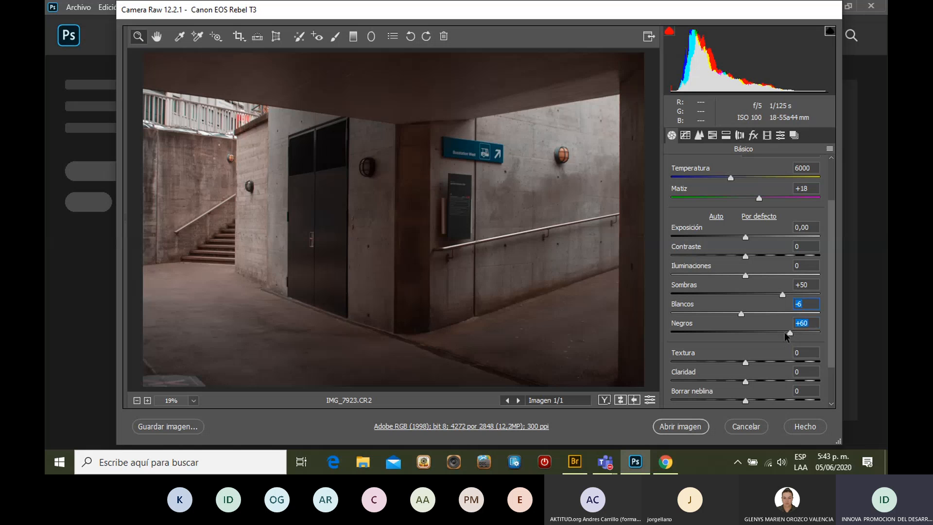
left_click_drag(764, 327, 798, 335)
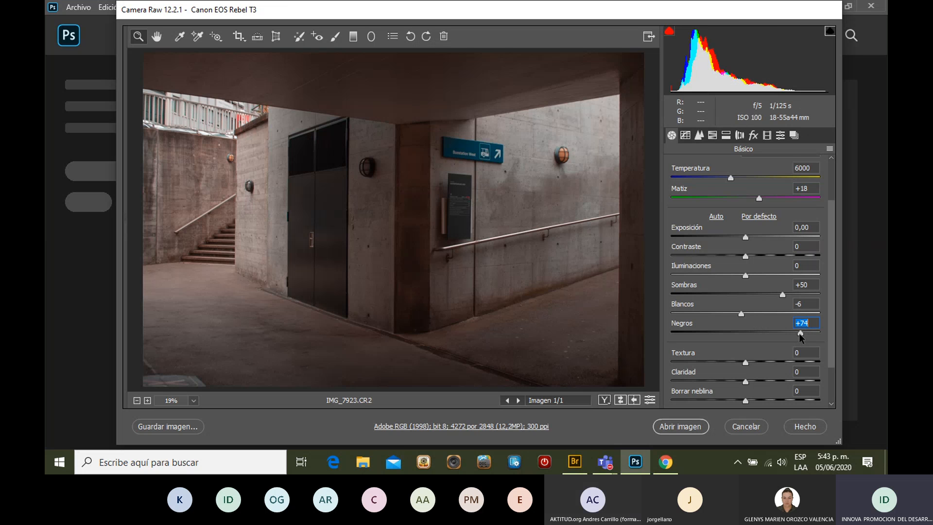
left_click_drag(801, 332, 722, 336)
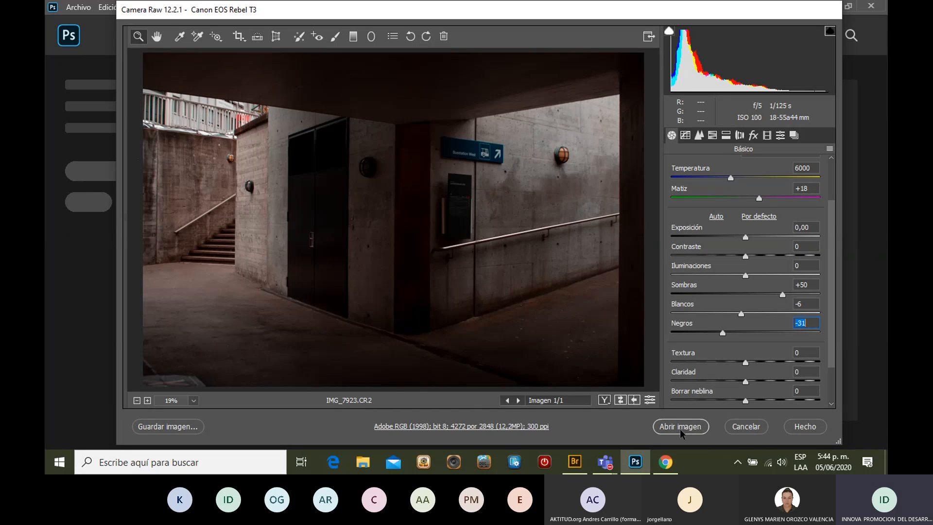
left_click(747, 430)
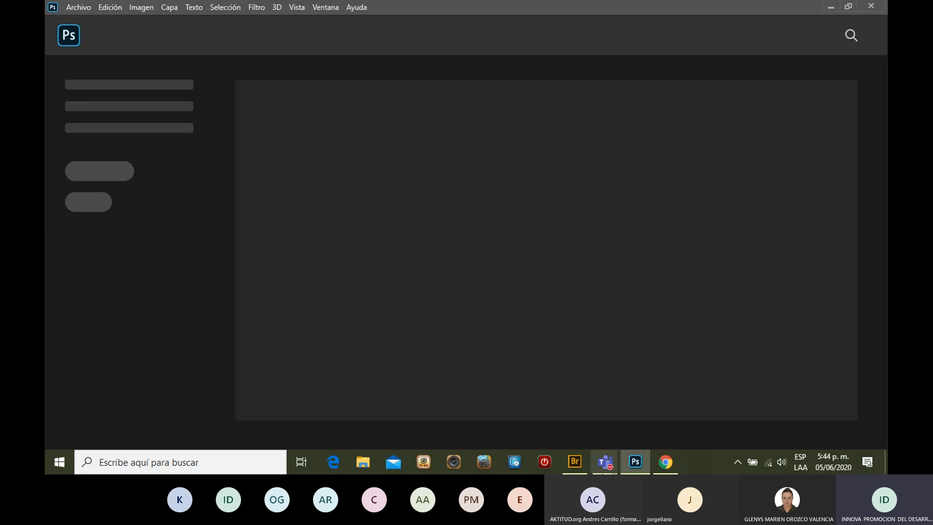
- Switch to Bridge, close its Camera Raw window, and open IMG_7057.CR2 from the 100CANON folder in Photoshop's Camera Raw, cancelling the pending IMG_7923.CR2 window
left_click(576, 467)
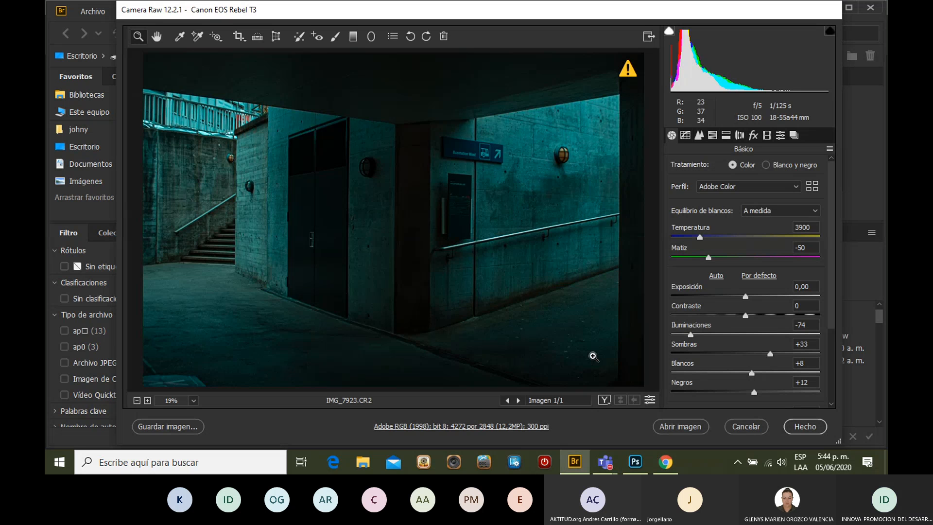
key("Escape")
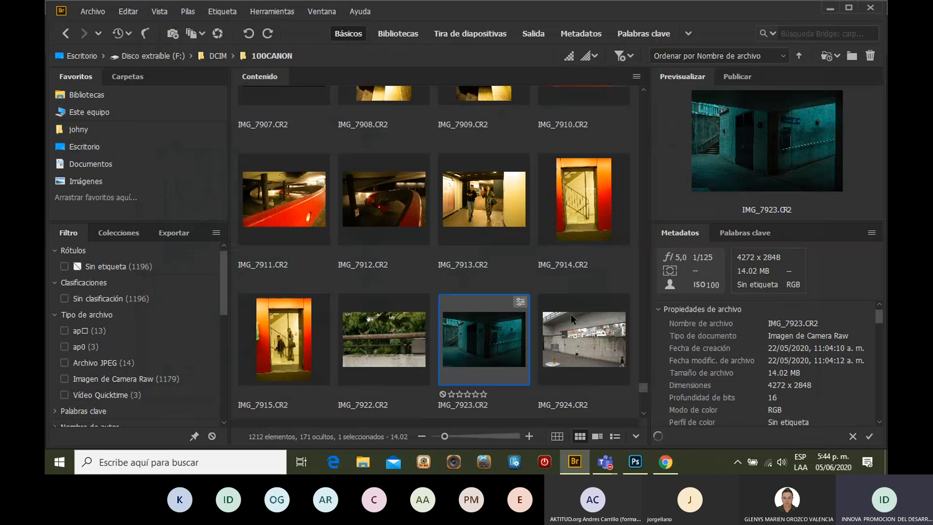
left_click_drag(643, 387, 642, 244)
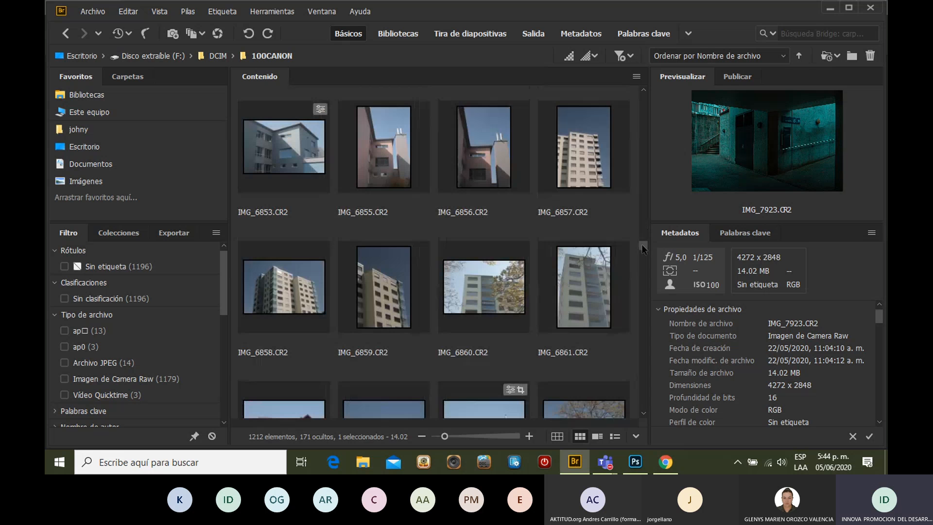
left_click_drag(642, 244, 642, 272)
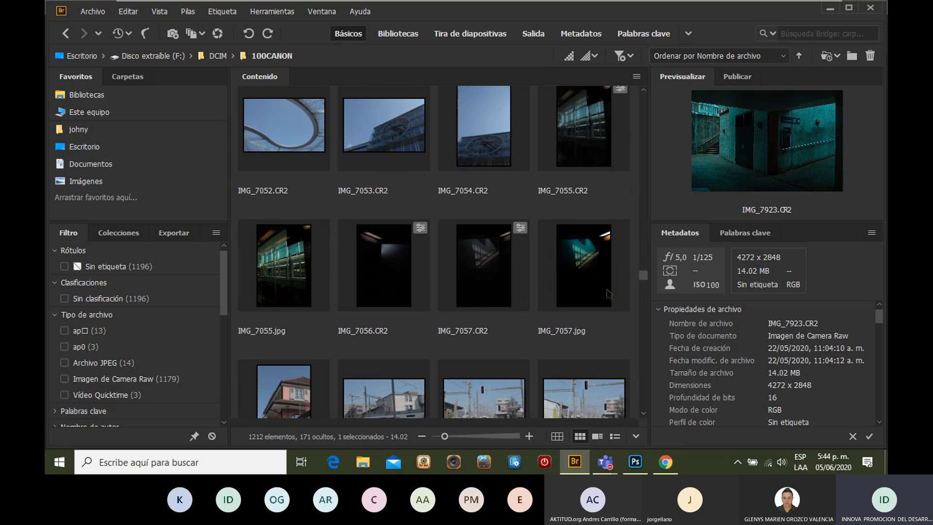
left_click(606, 289)
left_click(508, 273)
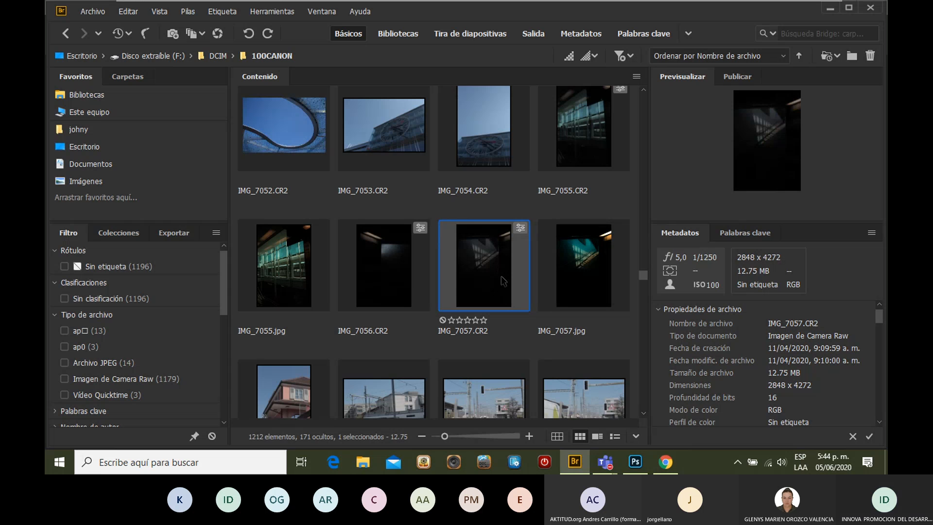
left_click(593, 183)
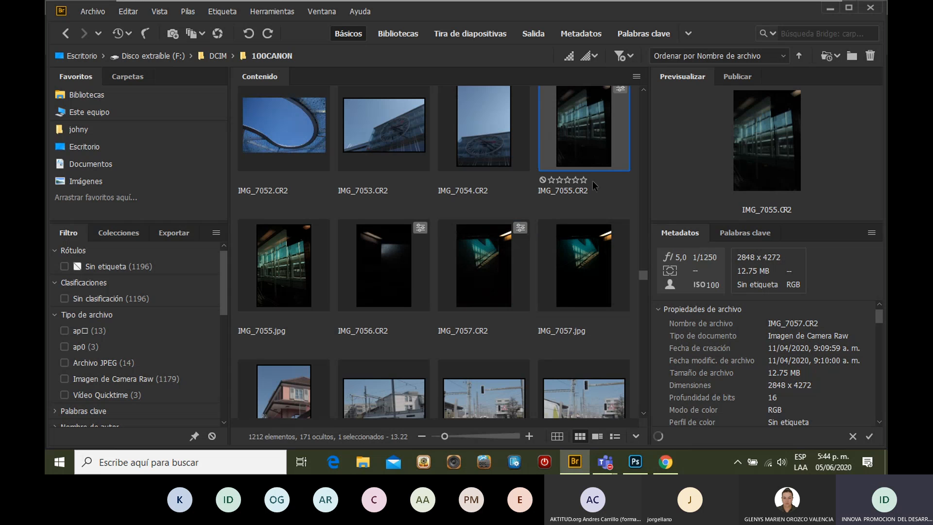
left_click(492, 277)
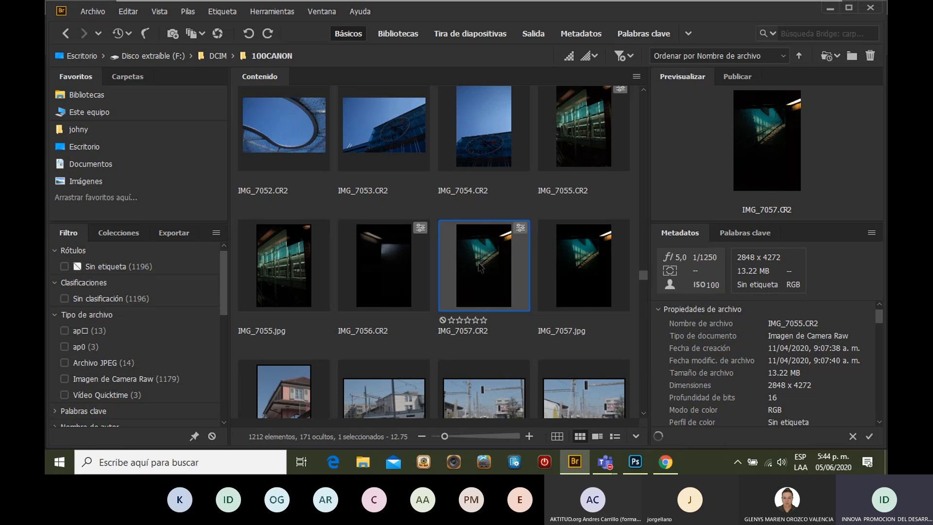
left_click(634, 461)
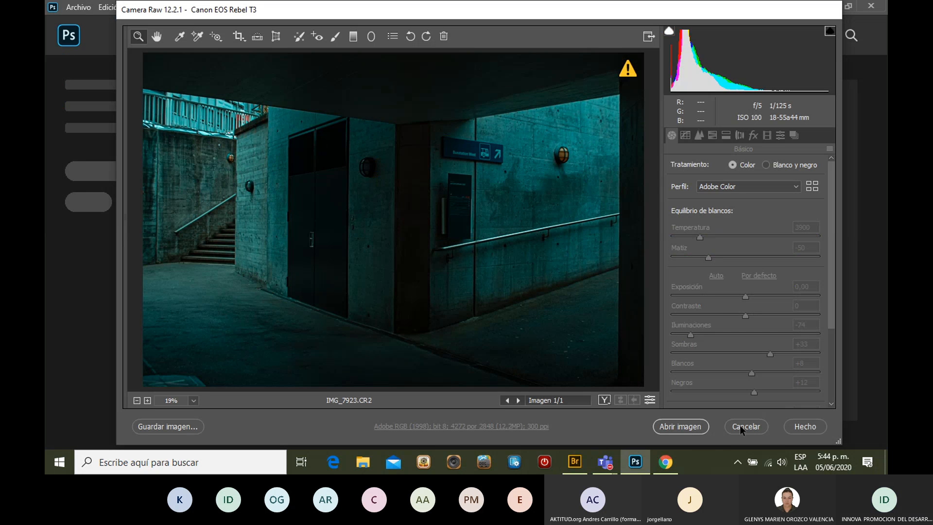
left_click(741, 426)
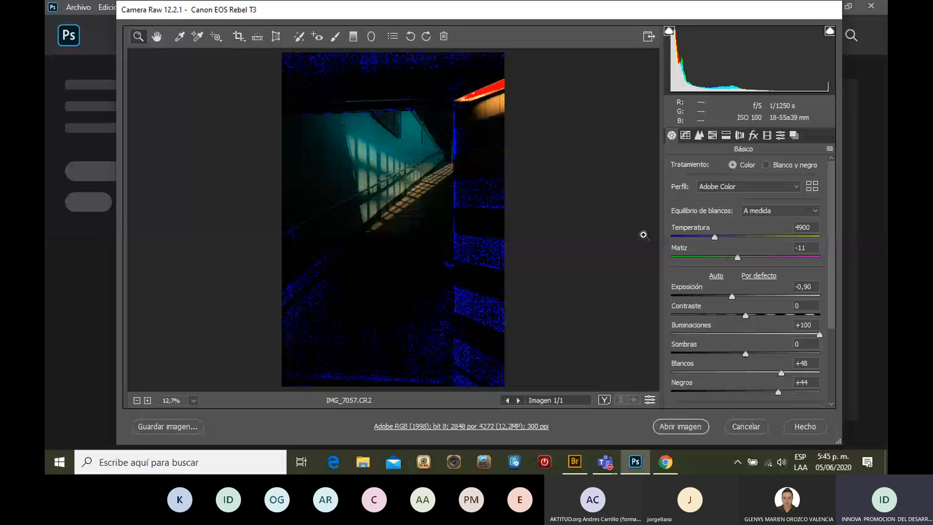
- Switch to Chrome and change the Google image search to "clave alta"
left_click(667, 464)
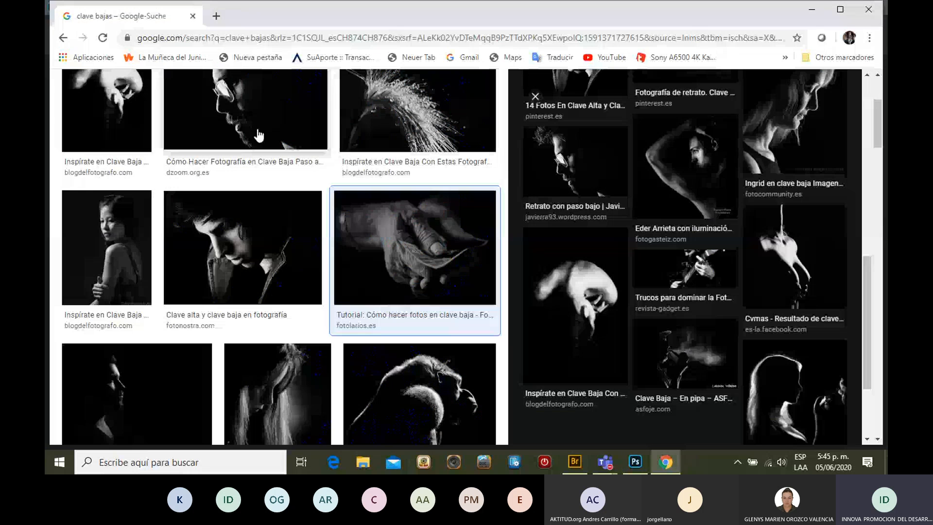
scroll(259, 135, "up", 3)
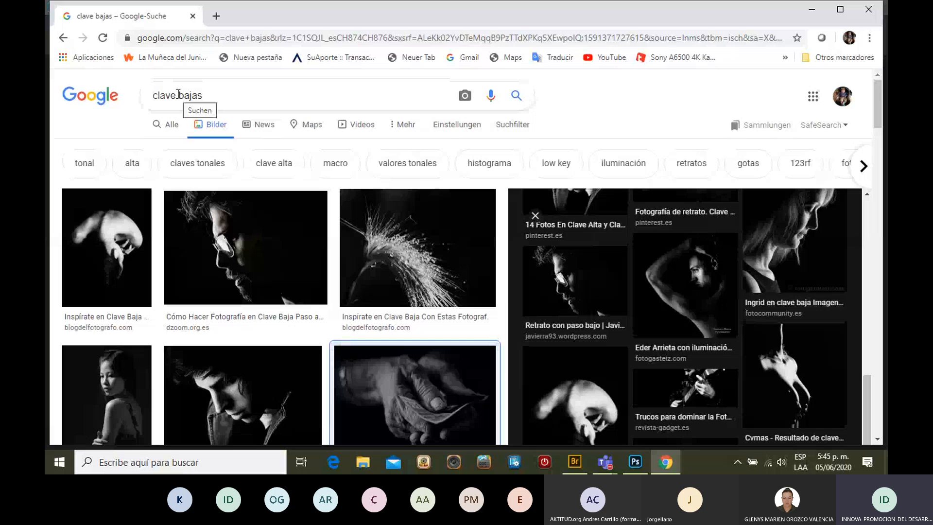
double_click(179, 95)
type("alt")
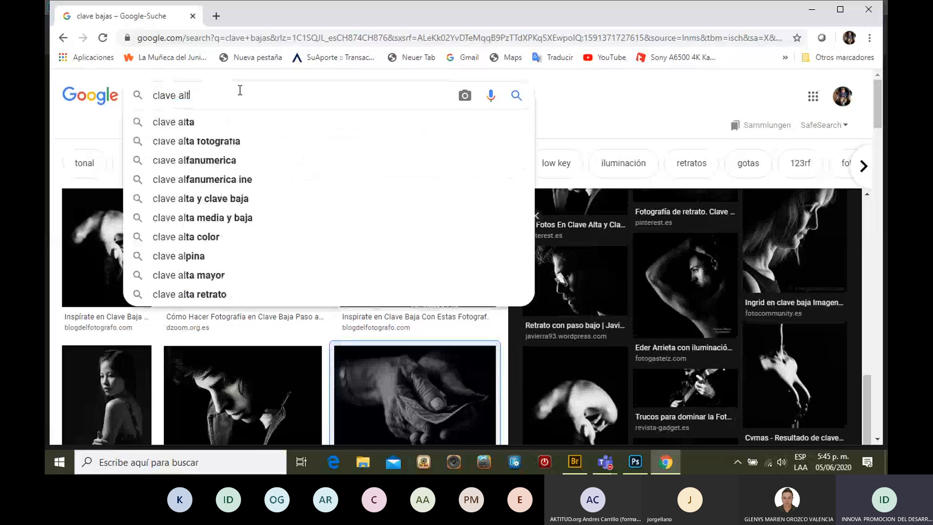
type("a")
key("Return")
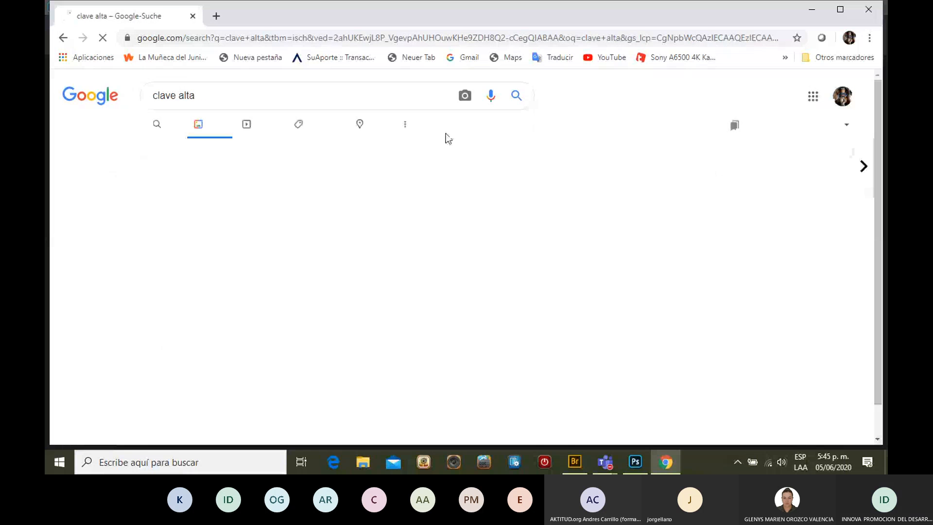
- Examine high-key photography examples in the image results, enlarging the Pinterest baby portrait and the 123RF bride portrait
scroll(537, 235, "down", 3)
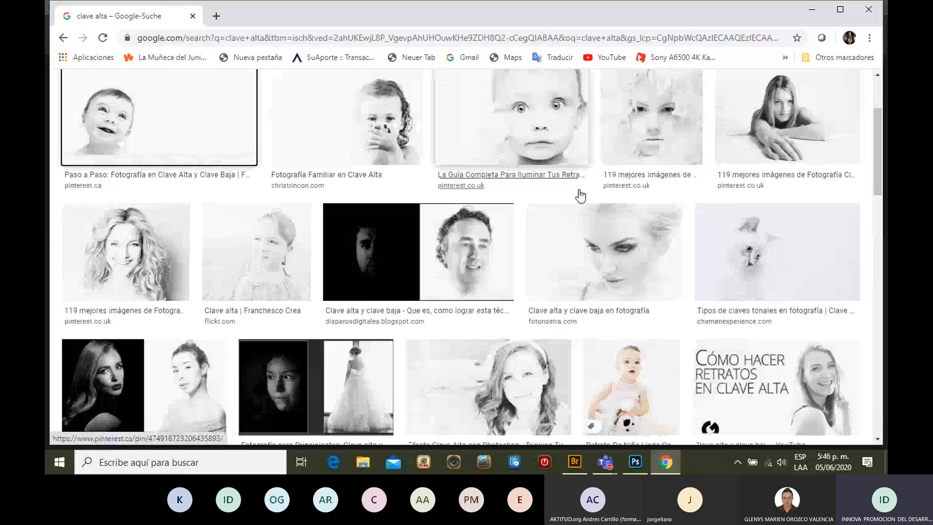
key("Return")
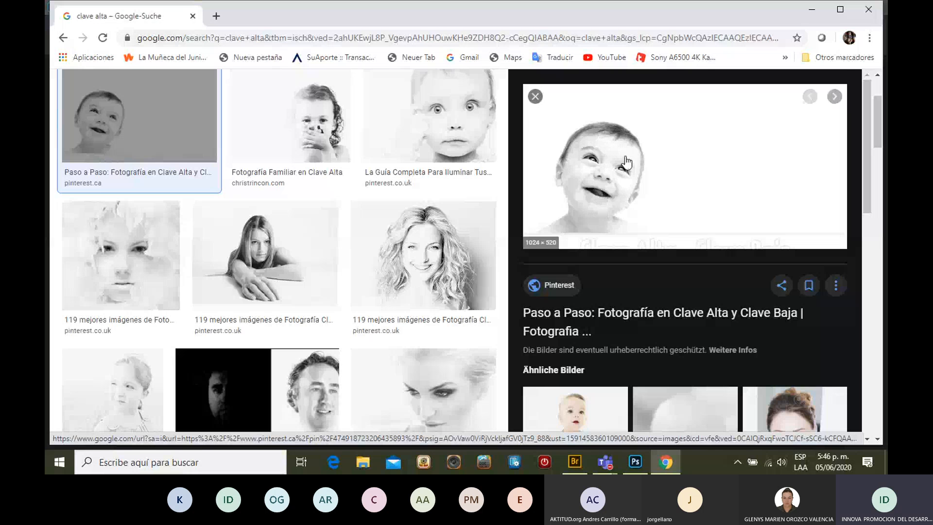
scroll(700, 166, "down", 2)
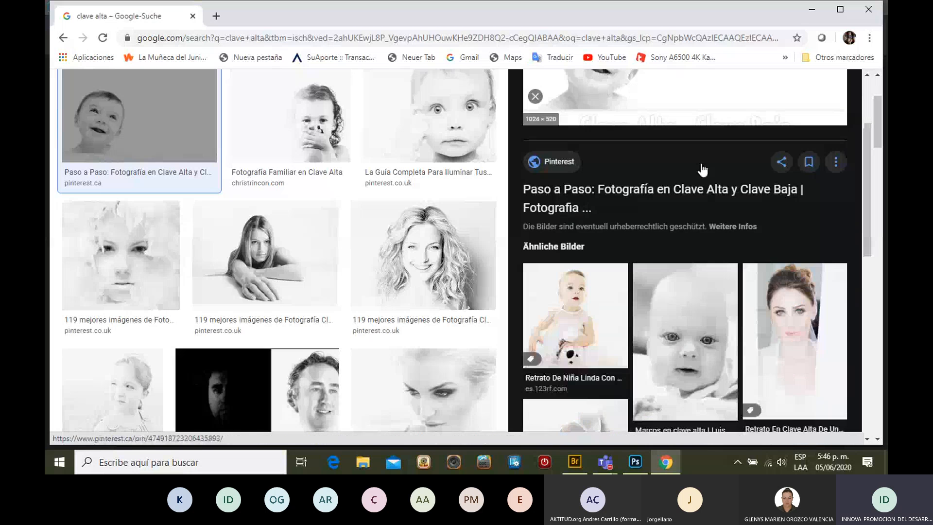
left_click(798, 294)
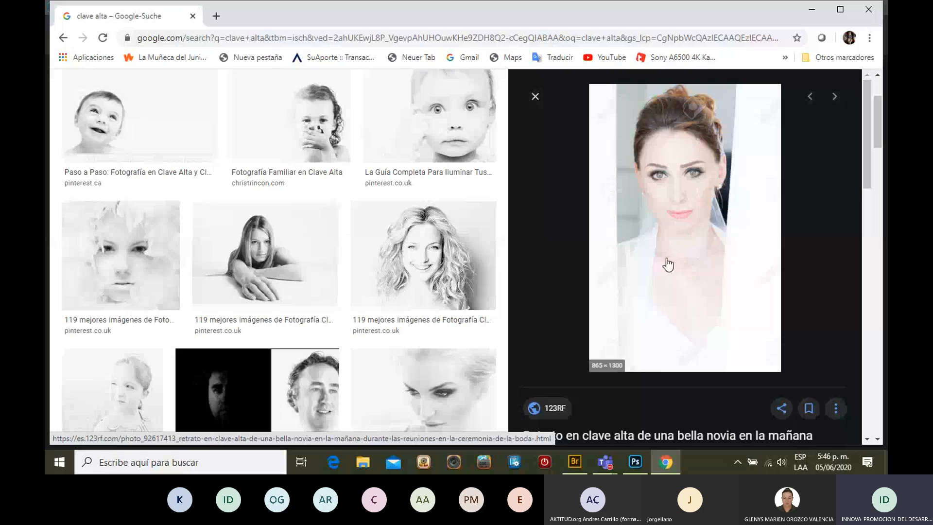
scroll(668, 264, "up", 3)
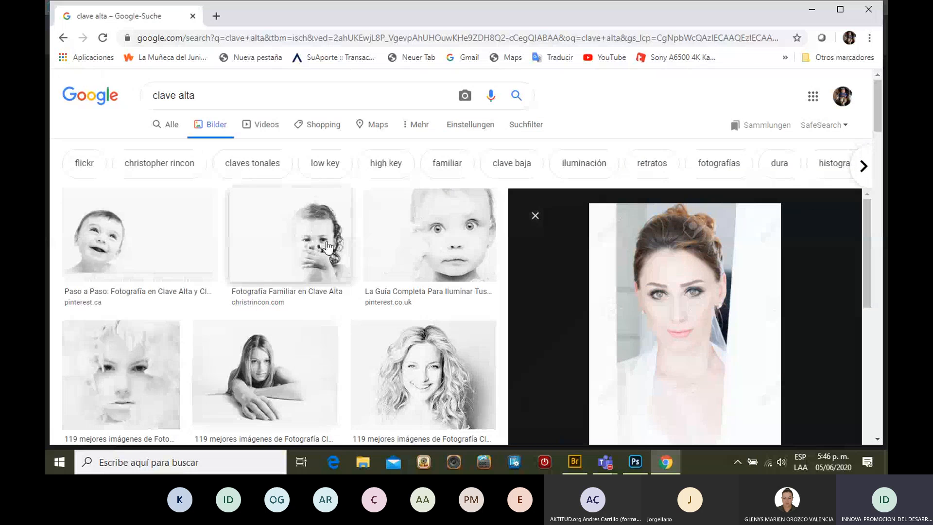
left_click(114, 231)
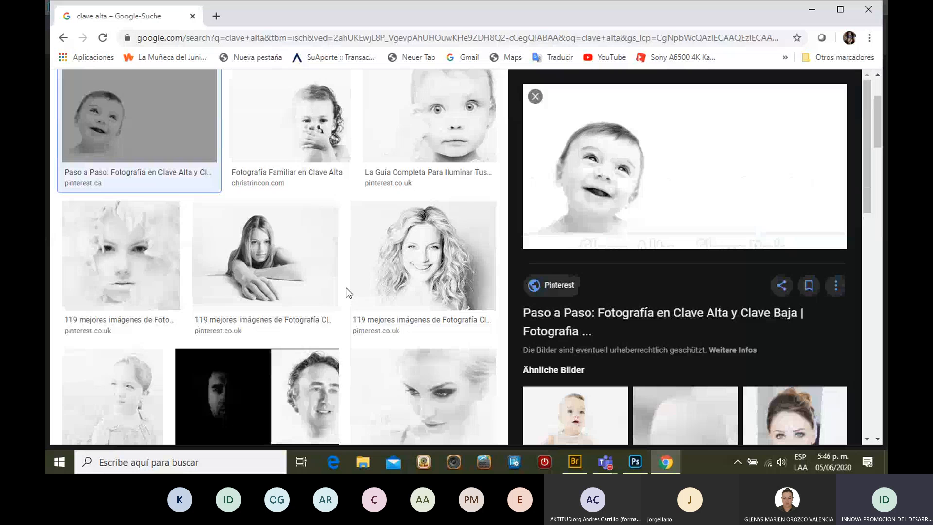
- Examine the Mott low-key and high-key portrait pair, its similar images and the white kitten photo, and return to Camera Raw in Photoshop
scroll(346, 287, "down", 3)
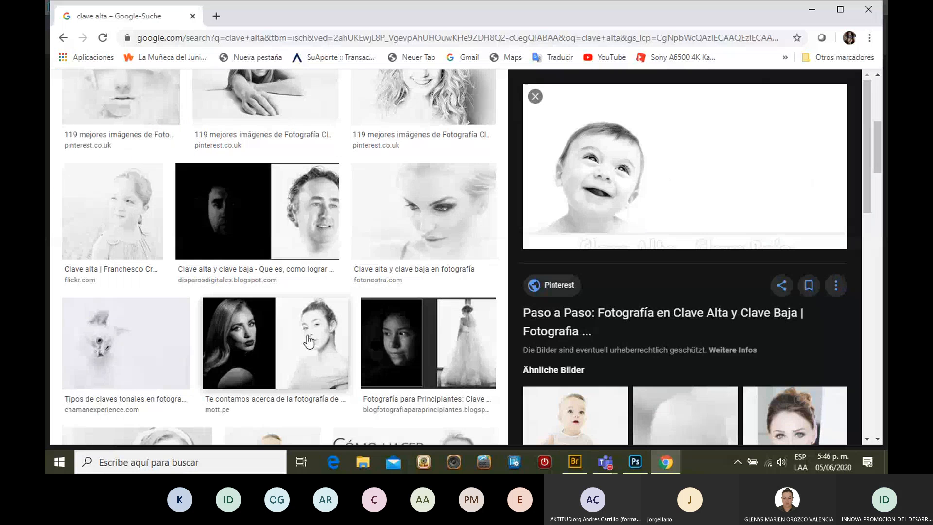
left_click(334, 349)
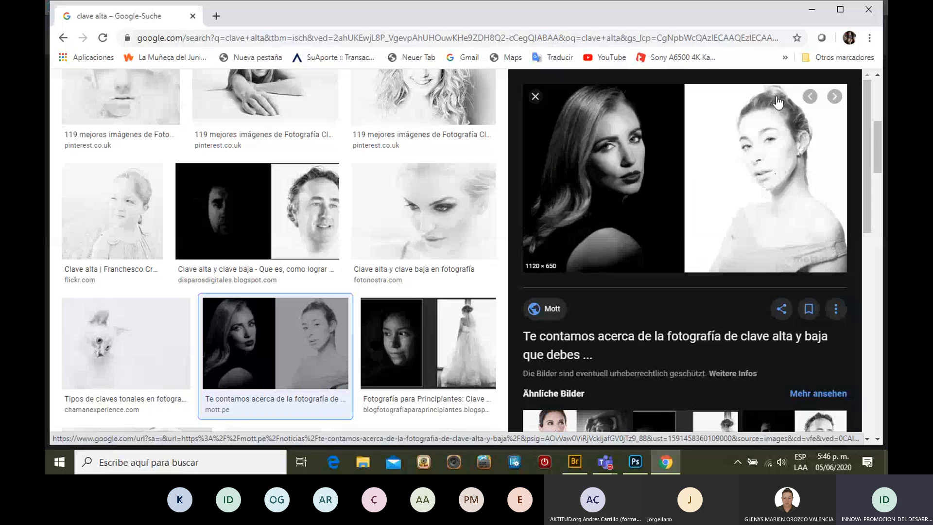
scroll(641, 203, "down", 2)
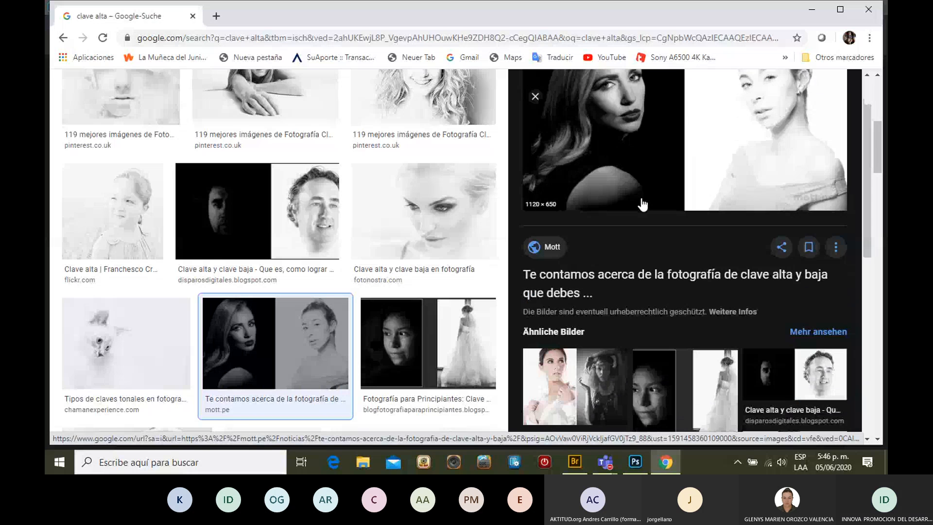
scroll(646, 203, "up", 3)
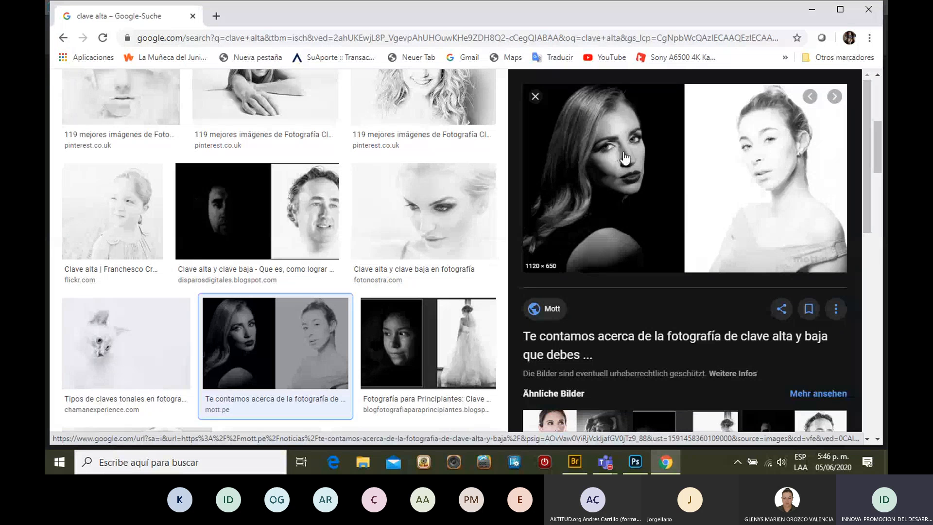
scroll(649, 267, "down", 3)
scroll(668, 350, "down", 5)
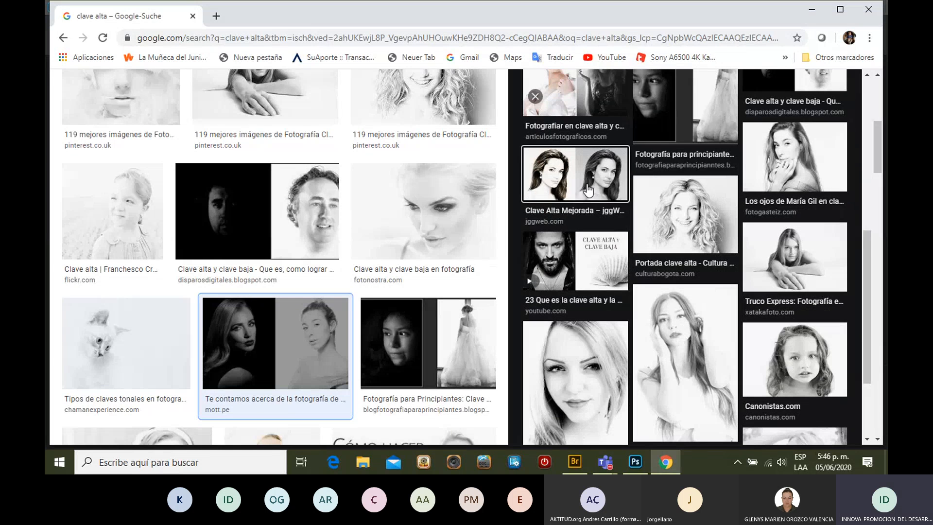
left_click(588, 189)
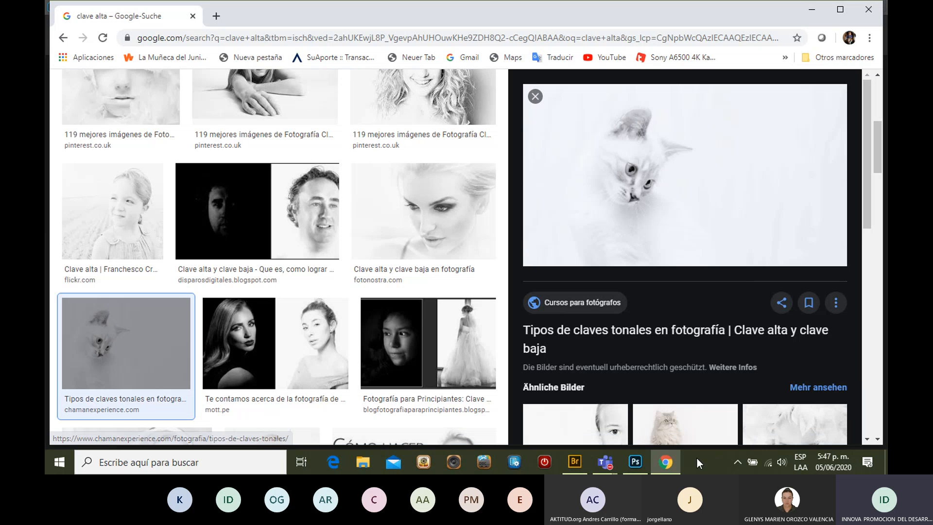
left_click(636, 459)
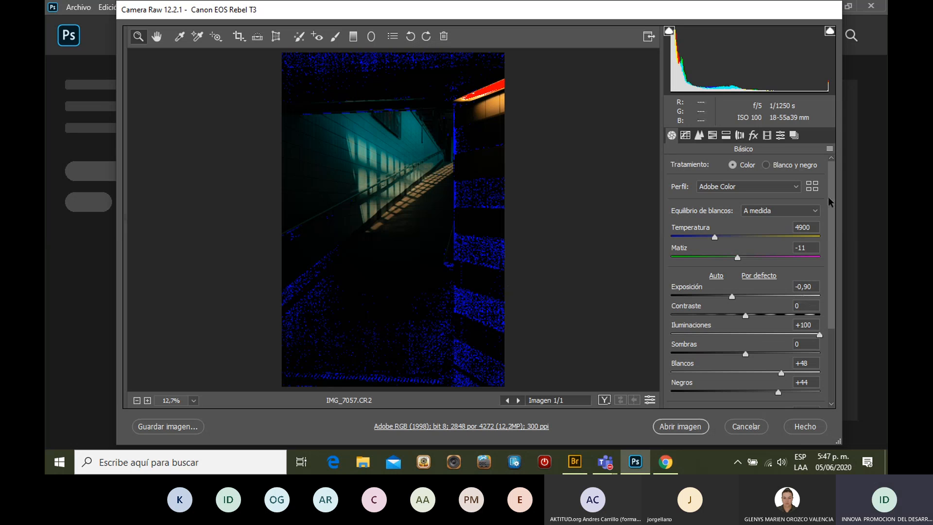
- Turn off the clipping warnings and switch IMG_7057.CR2 to its default settings
left_click(668, 31)
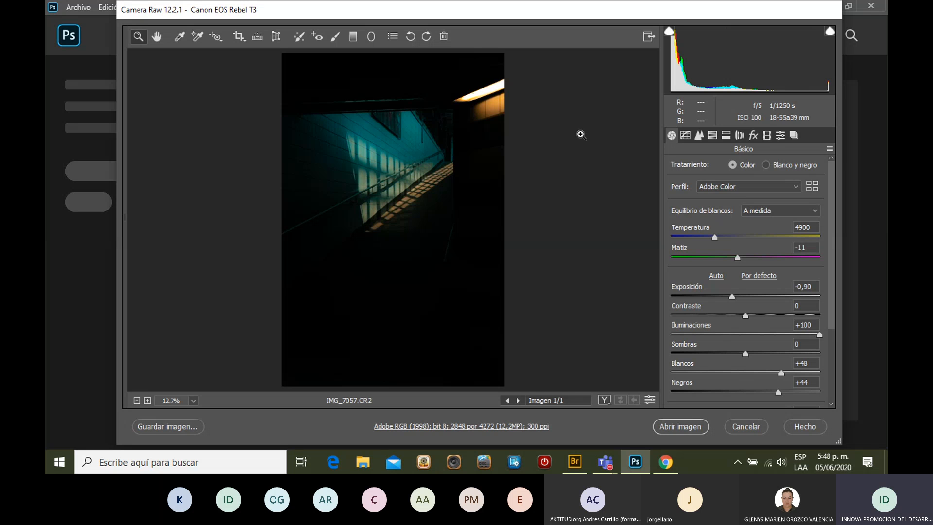
left_click(650, 403)
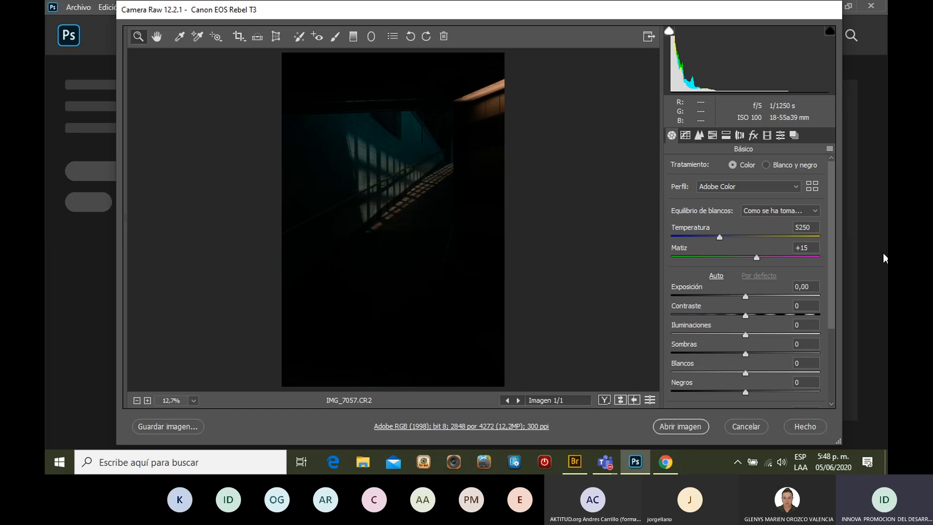
- Set the tint of IMG_7057.CR2 to +3 and raise its exposure to +3,05
mouse_move(756, 253)
left_mouse_down()
mouse_move(718, 255)
mouse_move(775, 255)
mouse_move(748, 256)
left_mouse_up()
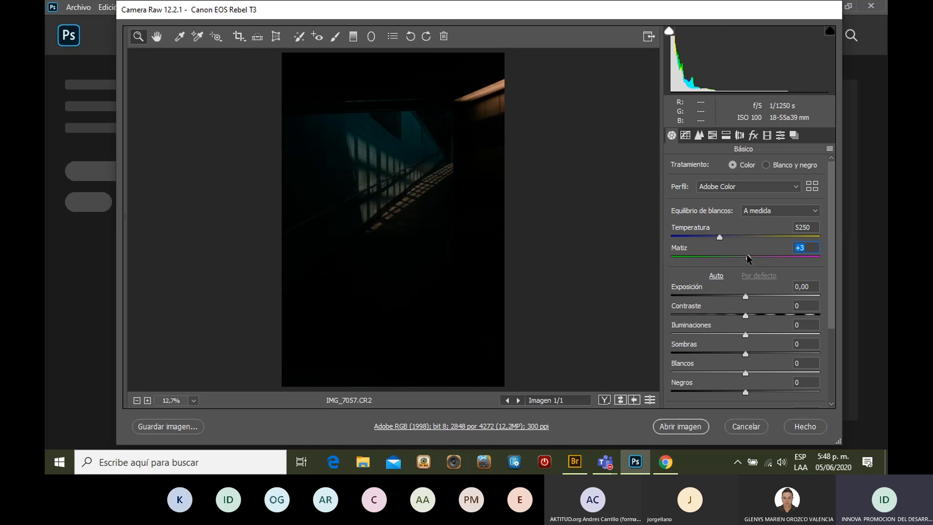
left_click(746, 297)
left_click_drag(746, 297, 789, 294)
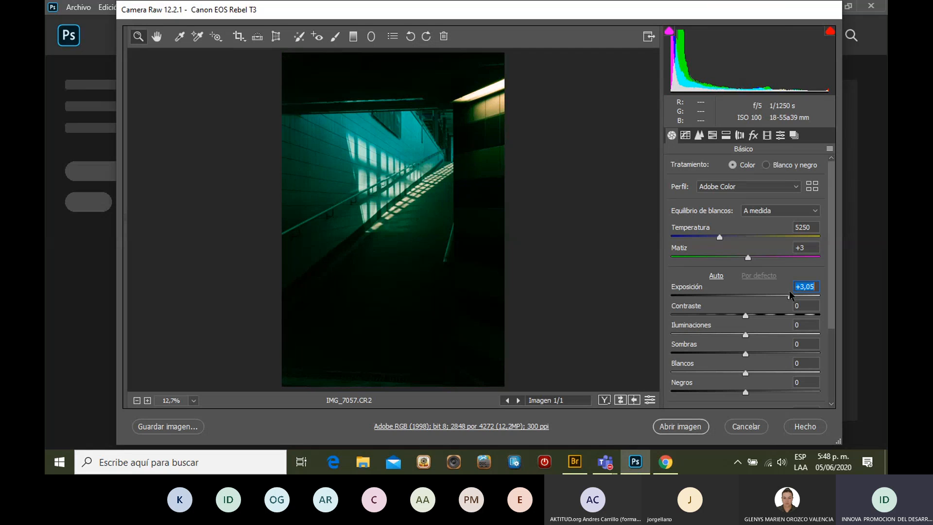
- Warm the temperature of the passage photo to 6050 and try tints of +13 and +88
left_click_drag(747, 256, 769, 261)
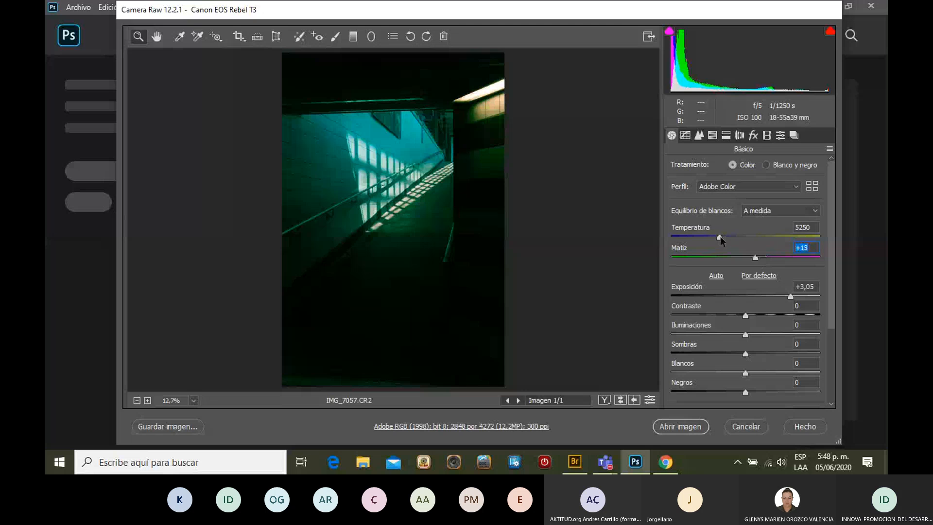
left_click_drag(720, 236, 739, 239)
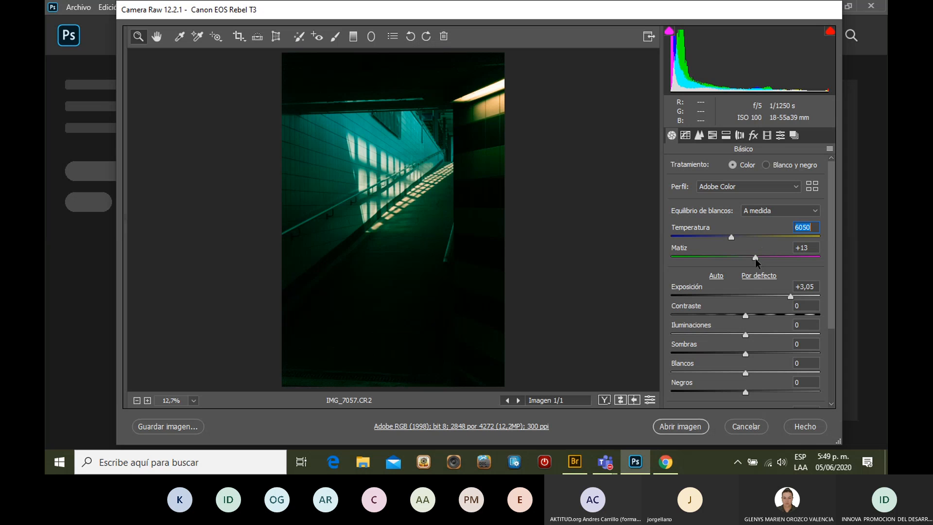
left_click_drag(755, 259, 798, 259)
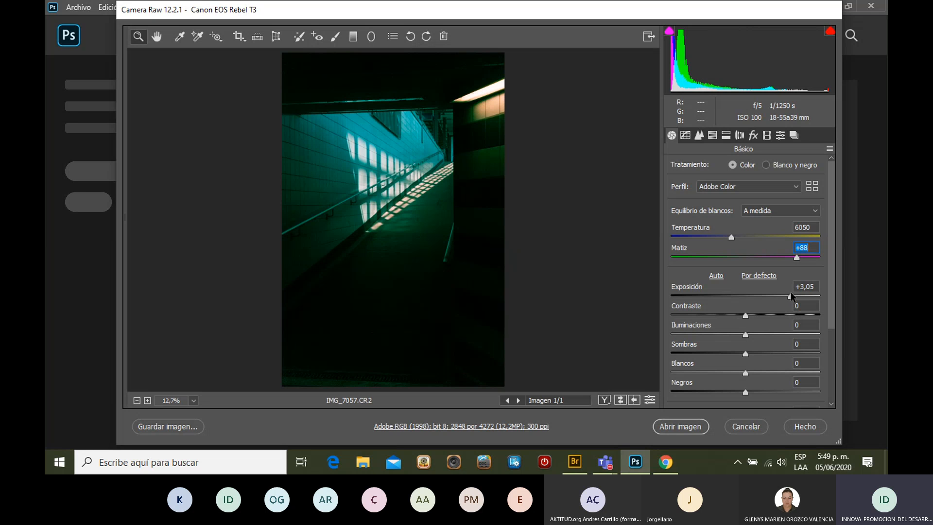
- Lower the exposure to +0,05, try a tint of -12 and set the tint to 0
left_click_drag(791, 295, 747, 297)
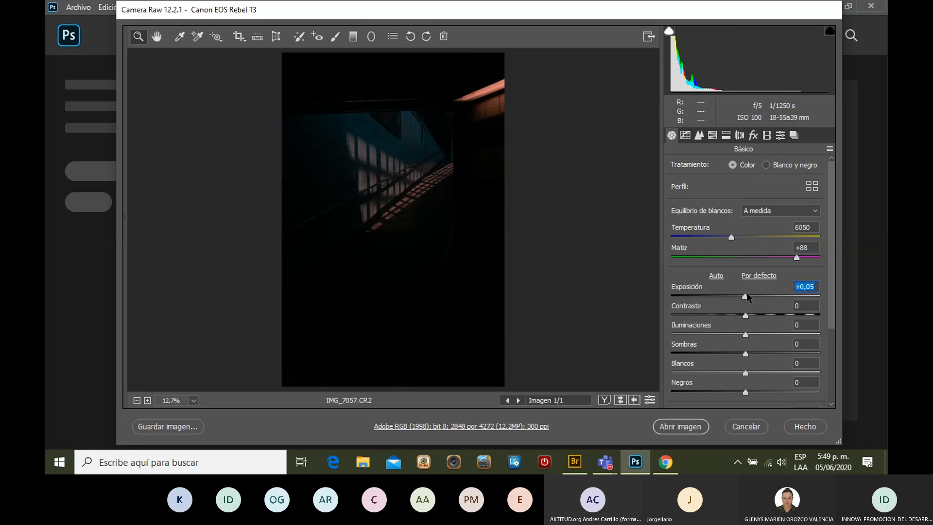
left_click(796, 257)
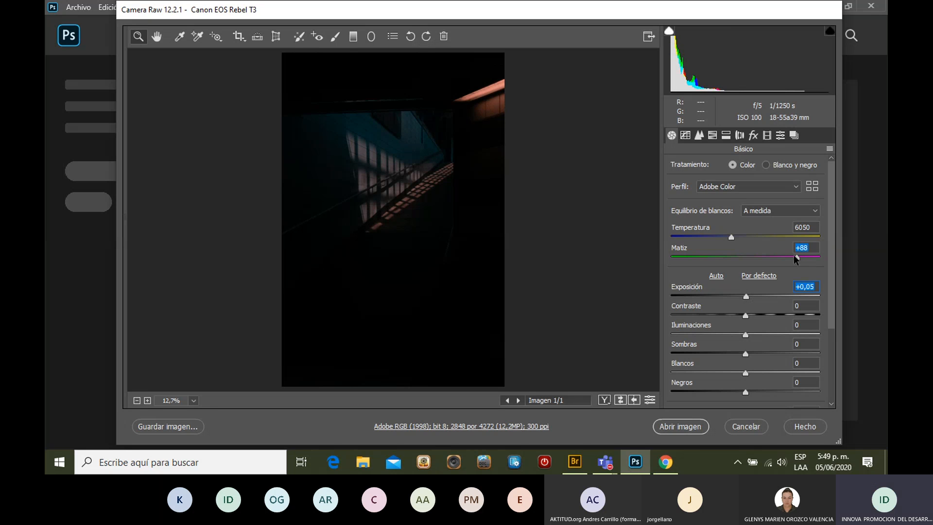
left_click_drag(796, 258, 734, 256)
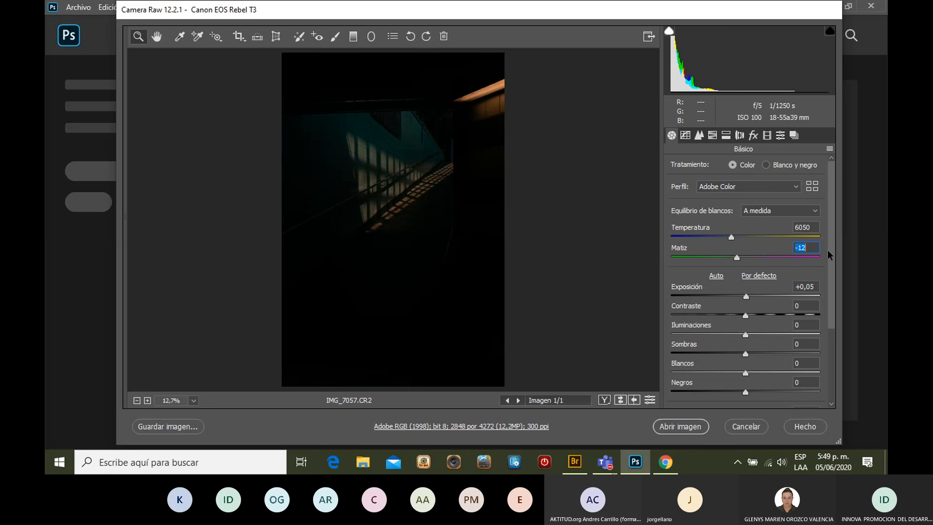
type("0")
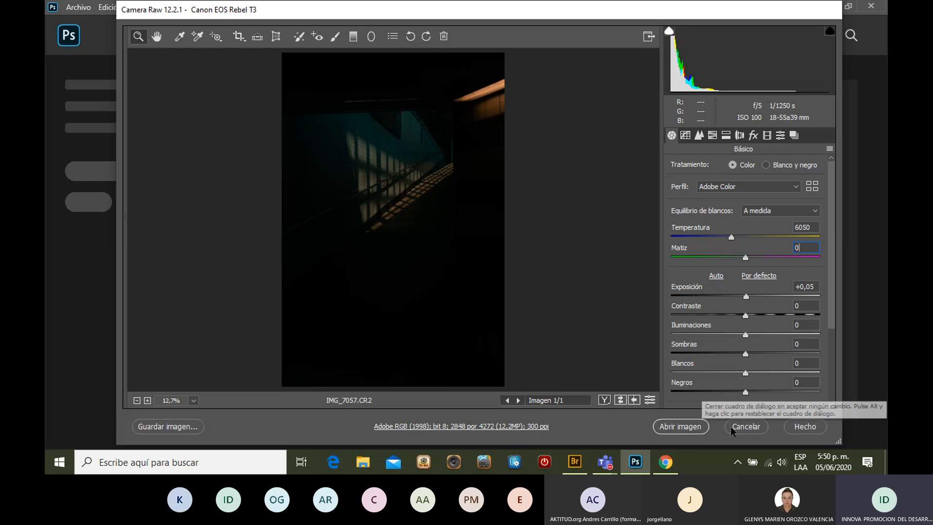
- Cancel the edits to IMG_7057.CR2 and switch IMG_7923.CR2 to its default settings
left_click(746, 426)
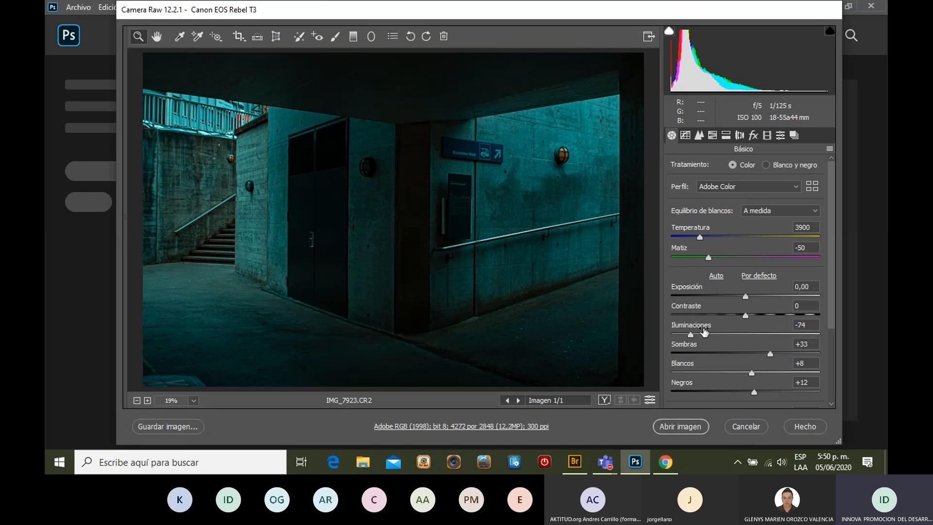
left_click(650, 400)
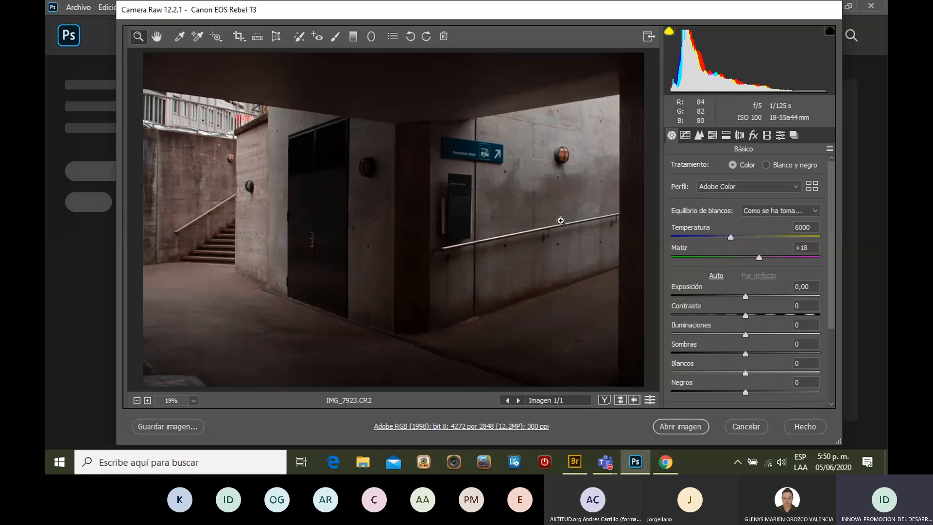
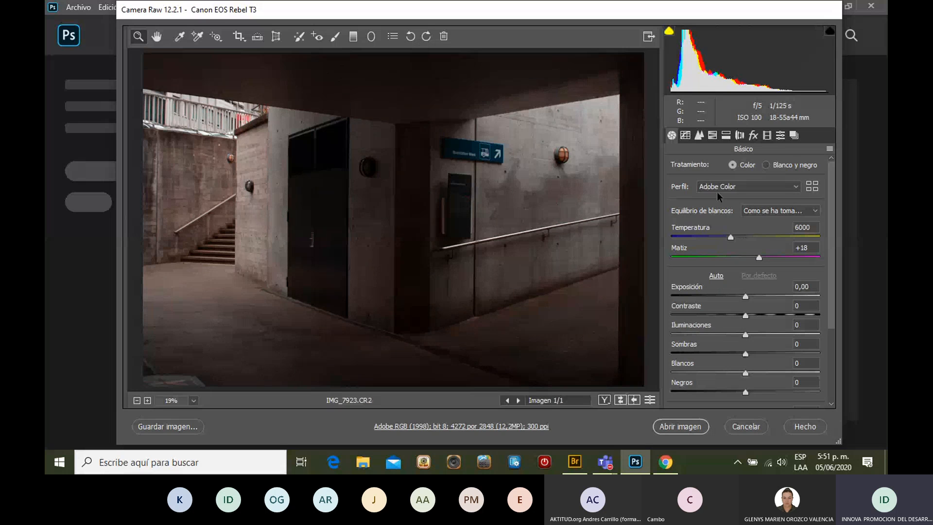
- Cool the temperature of IMG_7923.CR2 to 4400 with a tint of -36, and swap to the previously edited settings for comparison
left_click_drag(731, 236, 711, 238)
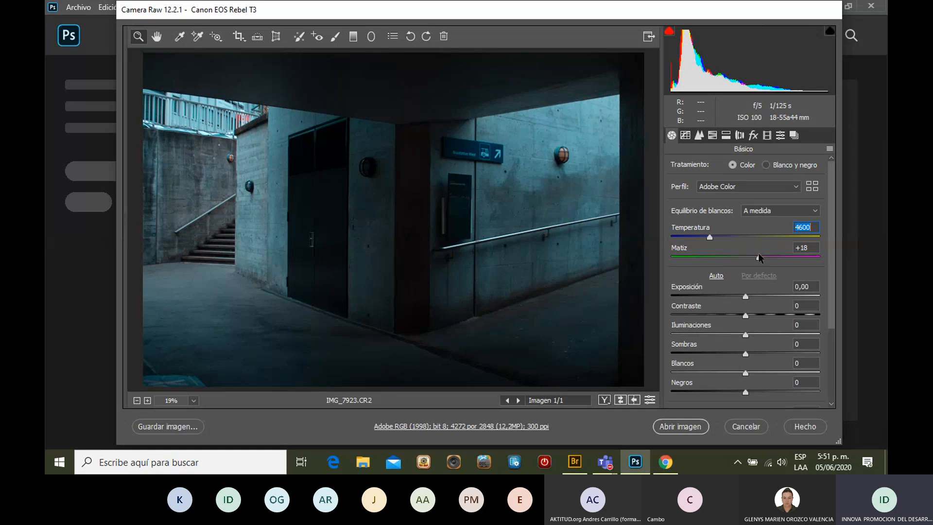
left_click_drag(759, 256, 718, 257)
left_click(723, 257)
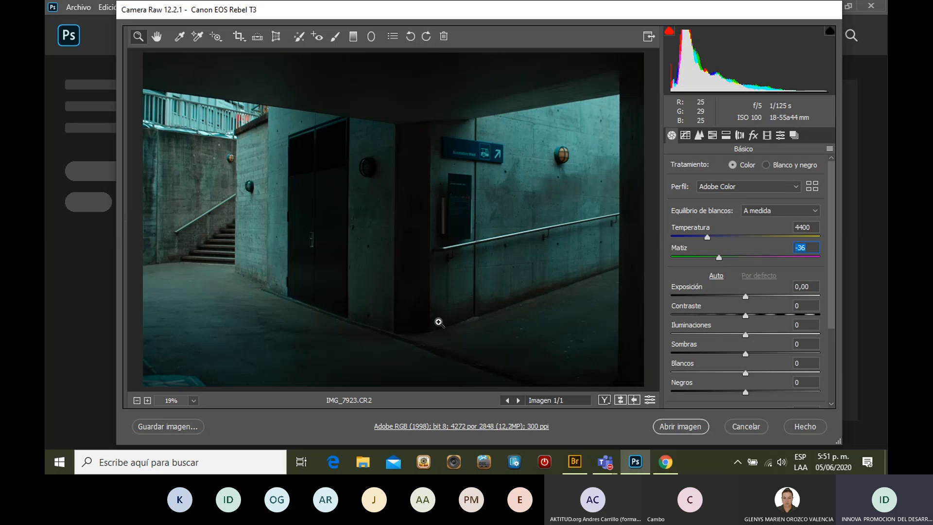
left_click(624, 401)
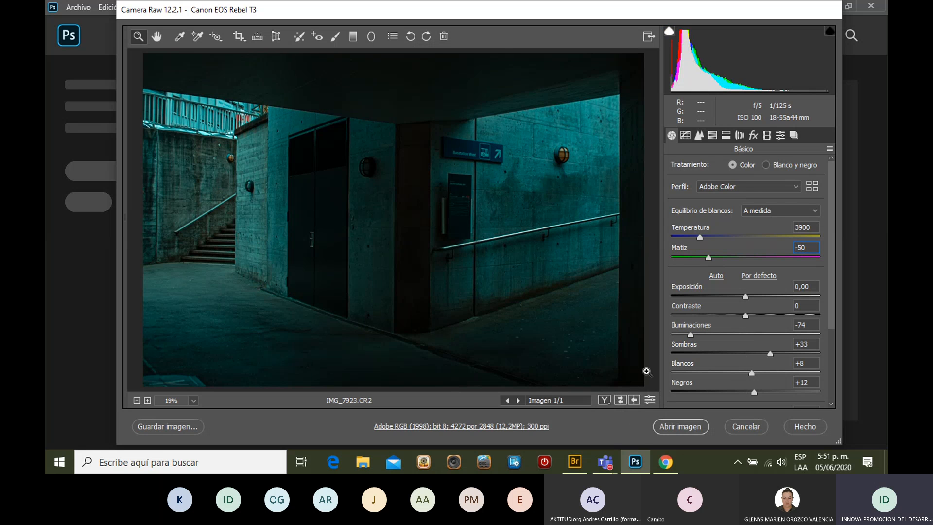
- Restore the default settings of IMG_7923.CR2, and set the temperature to 4350 and the tint to -36
left_click(650, 400)
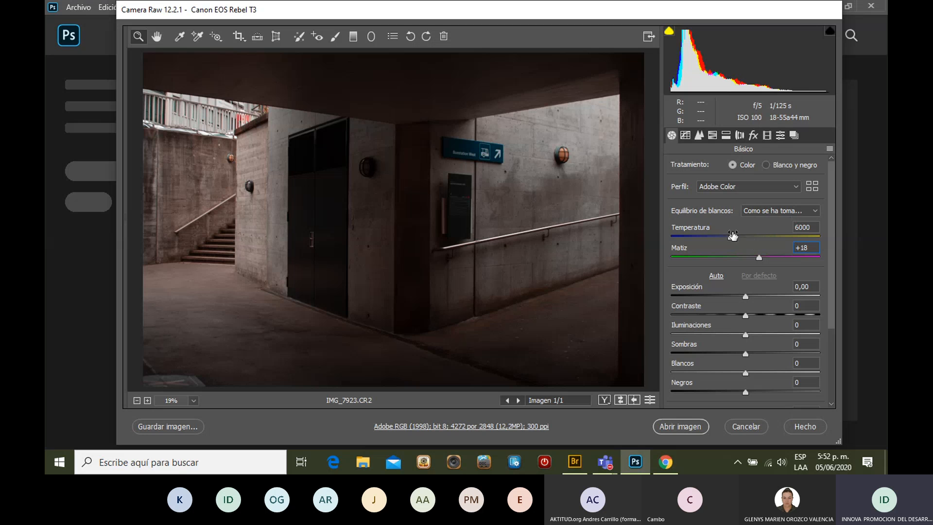
left_click_drag(729, 236, 713, 238)
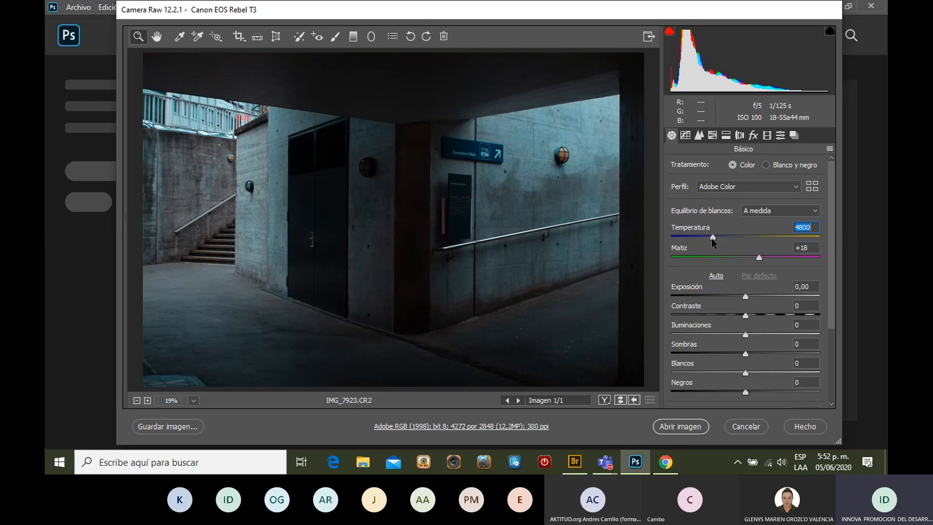
left_click_drag(759, 256, 718, 257)
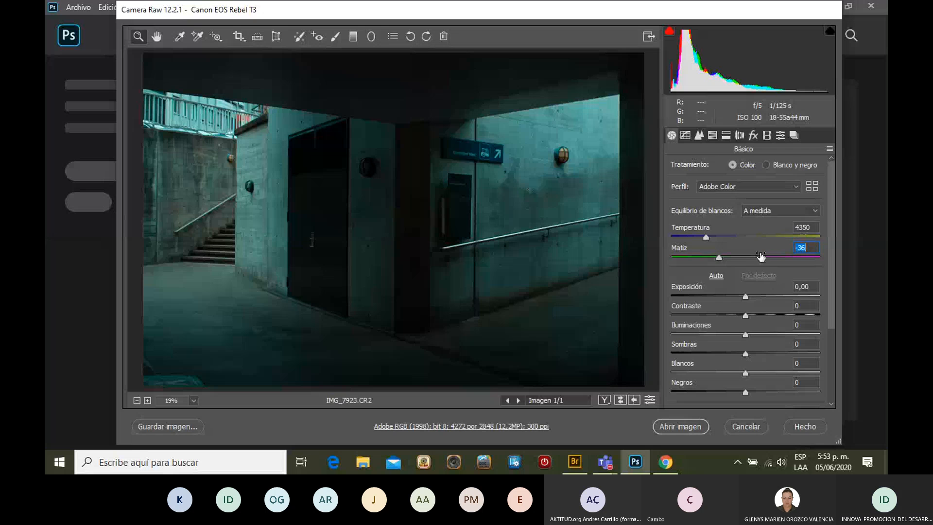
scroll(754, 248, "down", 1)
scroll(754, 262, "up", 1)
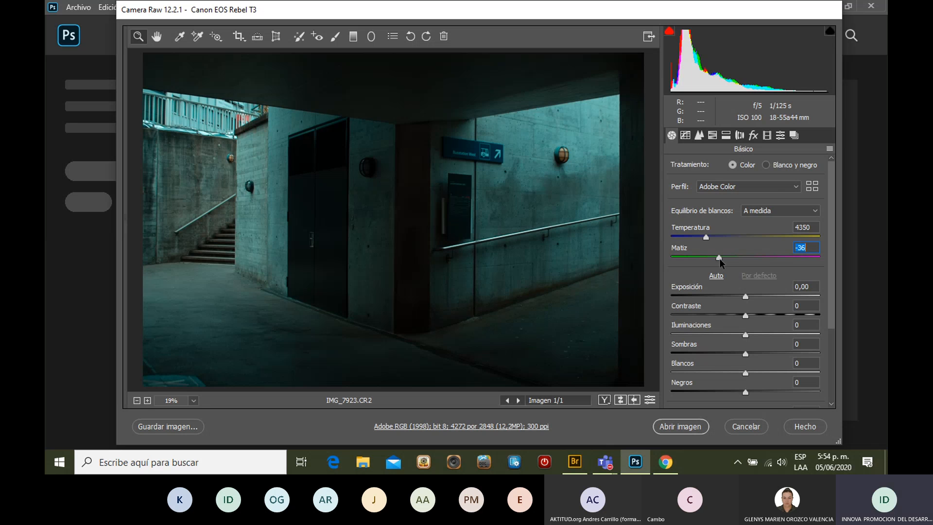
- Try tints of +3 and -24 on IMG_7923.CR2 and settle on a tint of -22
left_click_drag(716, 257, 735, 255)
left_click_drag(743, 261, 748, 262)
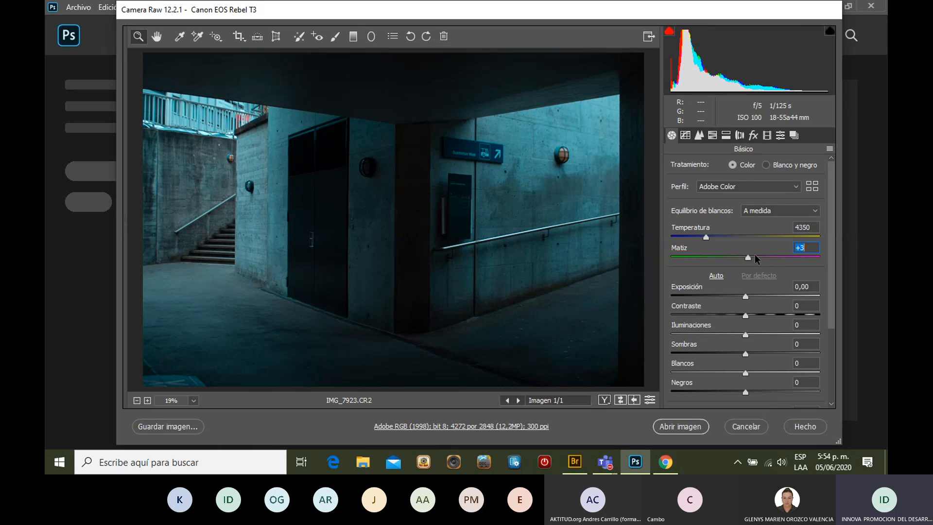
left_click_drag(748, 259, 728, 258)
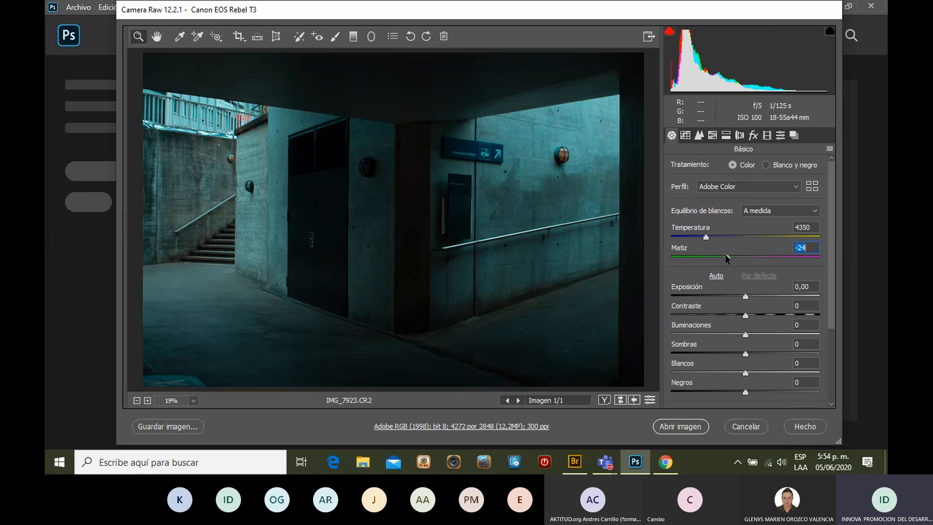
left_click_drag(728, 259, 729, 258)
- Set the highlights to +7, and try shadows at +47 and -67 before settling on +56
scroll(754, 298, "down", 1)
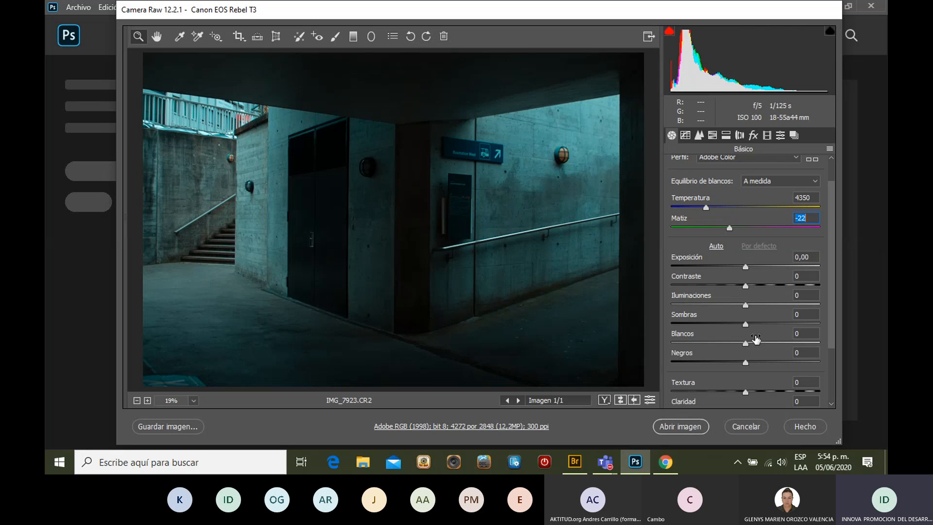
left_click_drag(745, 304, 751, 306)
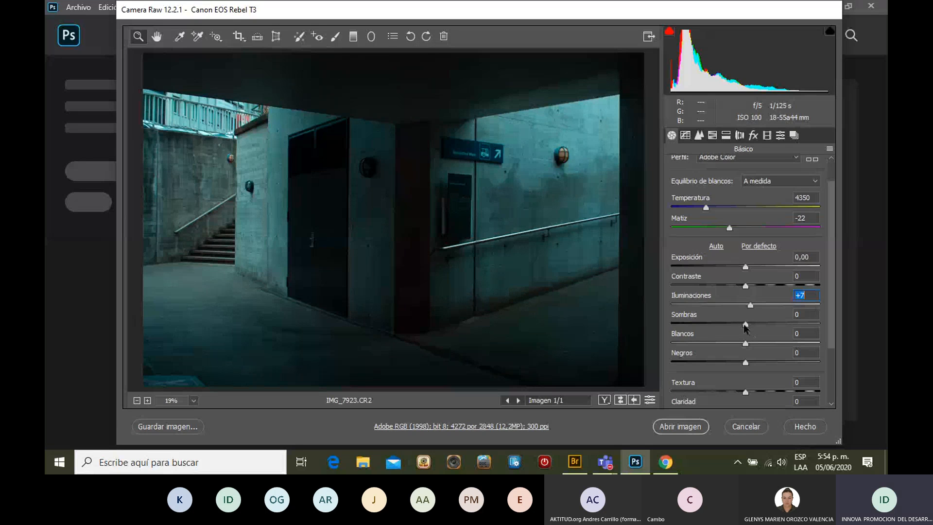
left_click_drag(745, 324, 780, 322)
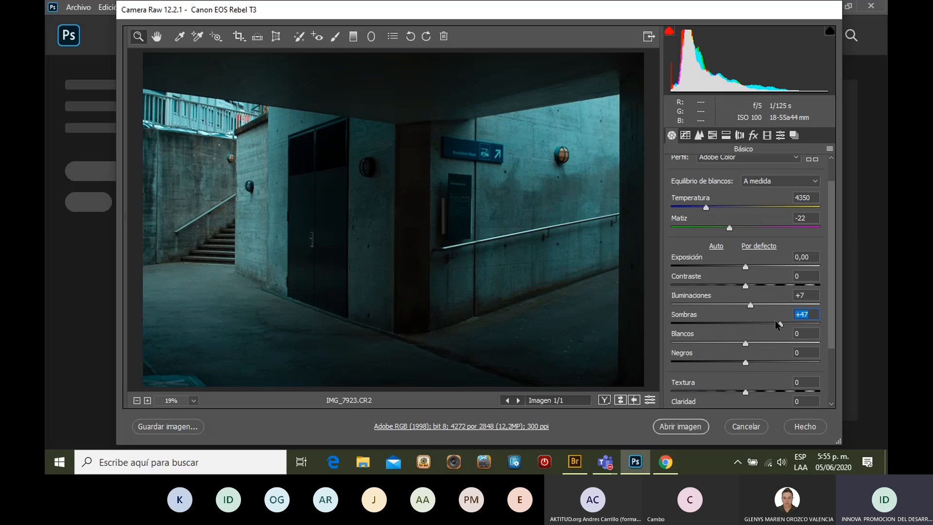
left_click_drag(780, 324, 695, 323)
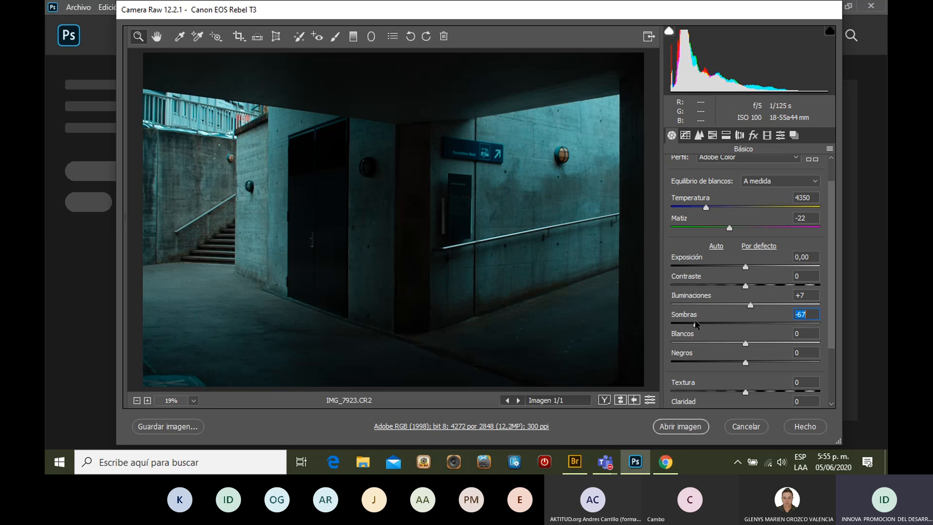
left_click_drag(697, 324, 787, 325)
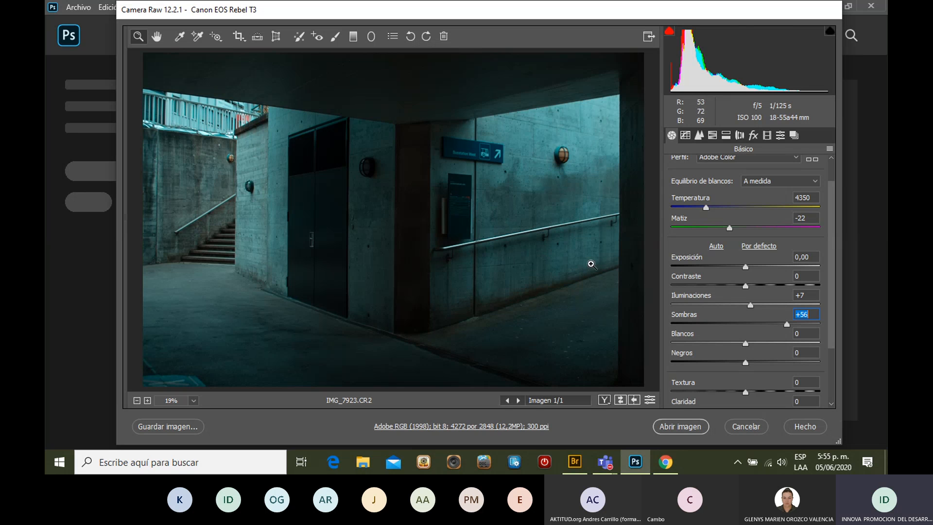
- Try texture values of -4 and -54 on the underpass photo and settle on a texture of +29
scroll(774, 330, "down", 1)
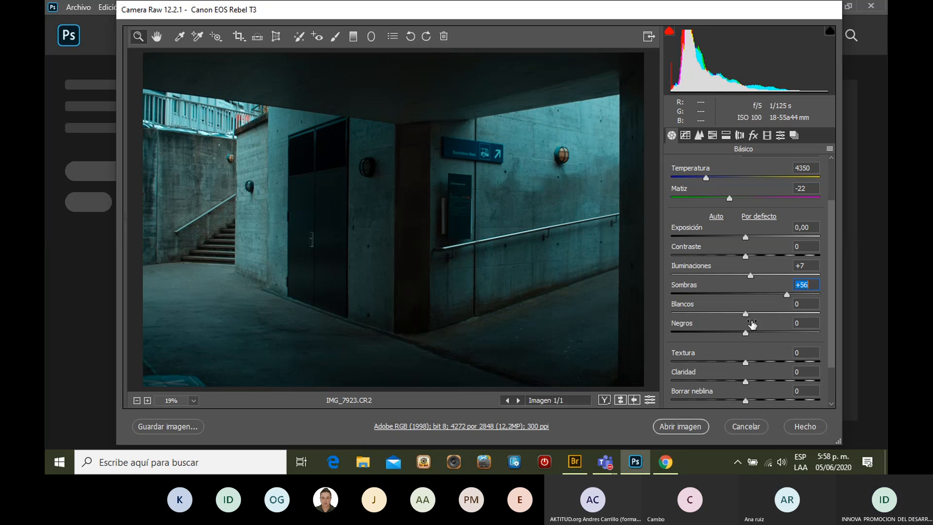
scroll(781, 306, "down", 3)
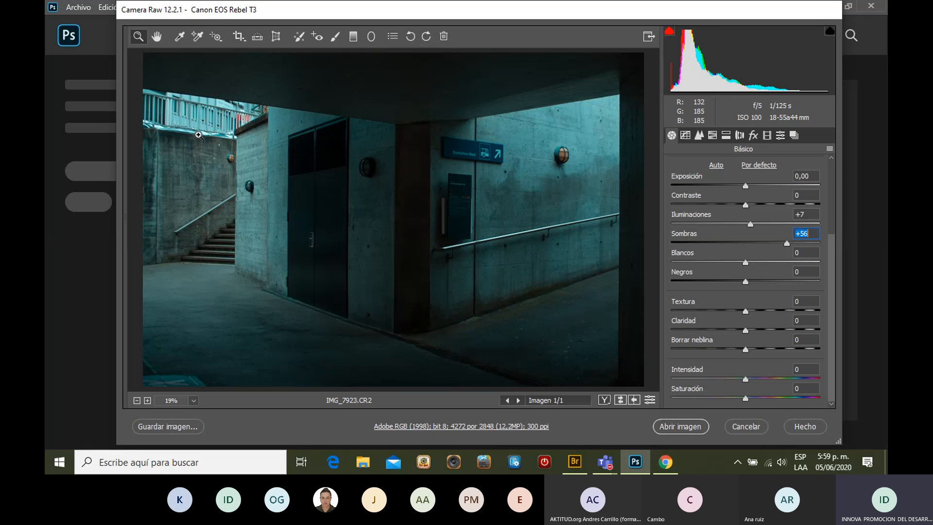
left_click(746, 312)
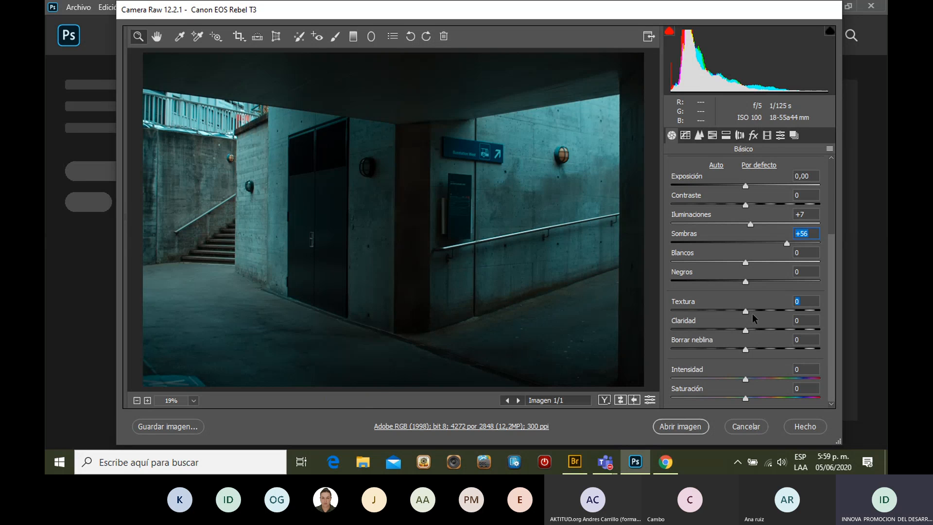
key("Down")
key("Down")
key("Down")
key("Down")
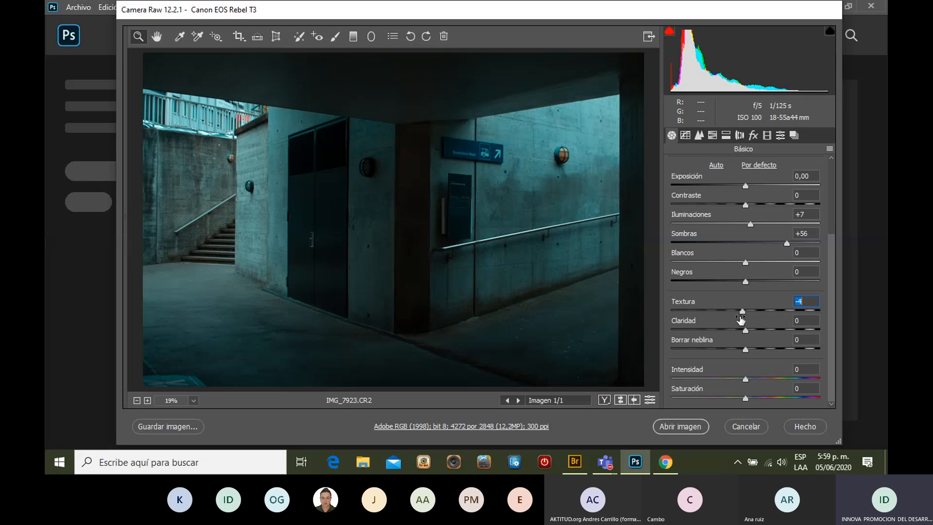
left_click_drag(740, 313, 774, 316)
left_click_drag(763, 314, 704, 310)
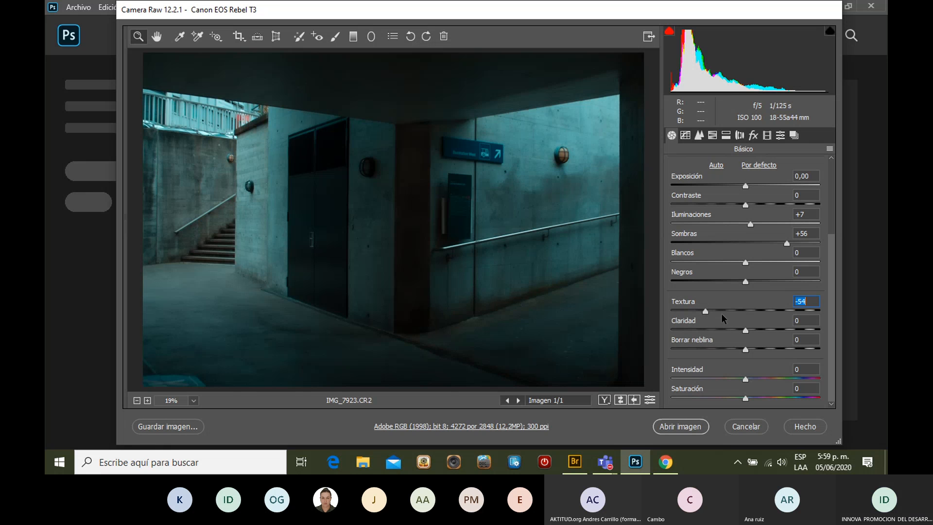
left_click_drag(705, 310, 768, 310)
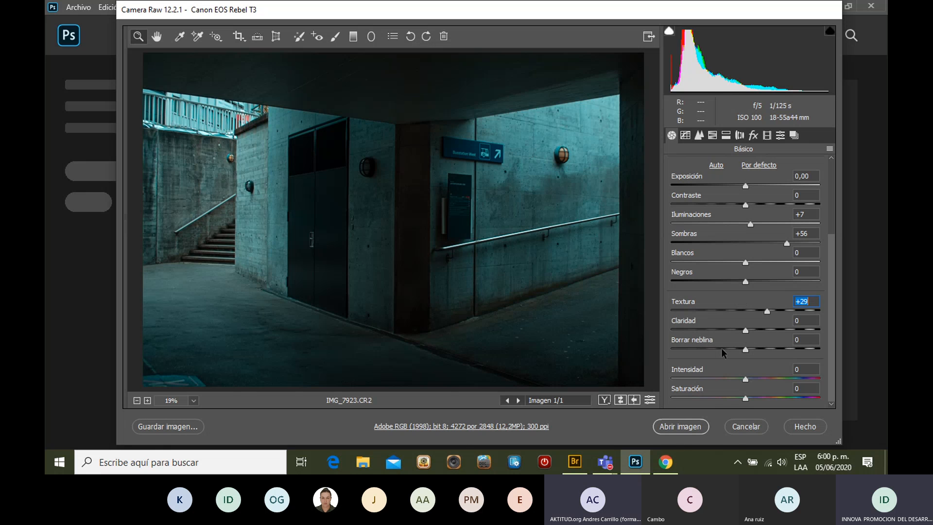
mouse_move(604, 466)
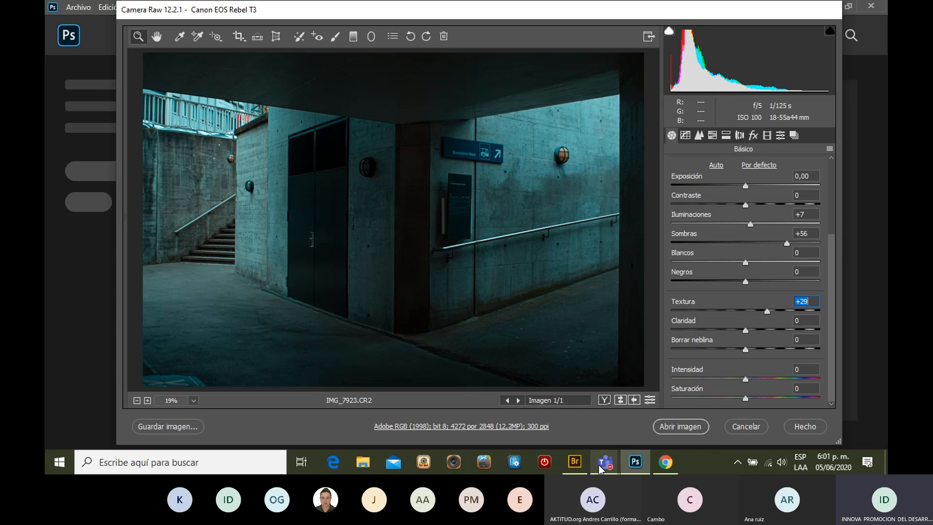
mouse_move(601, 469)
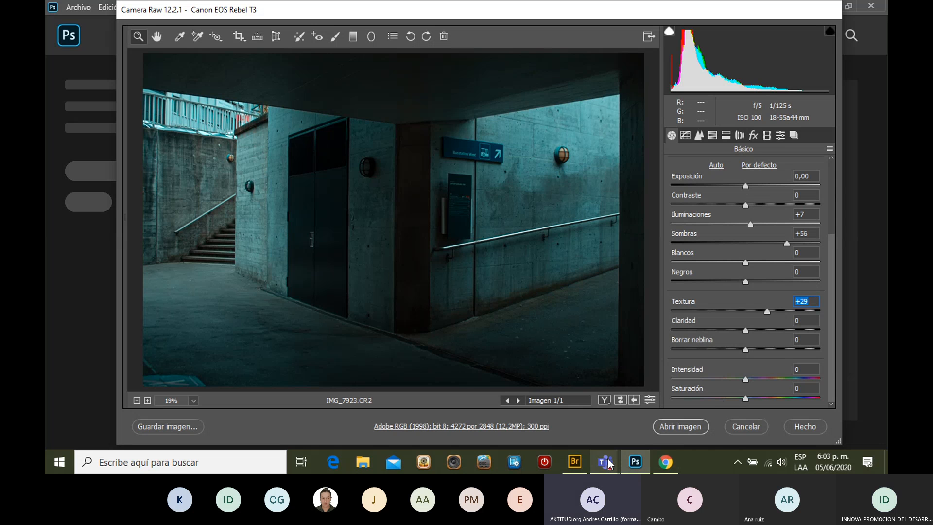
mouse_move(602, 465)
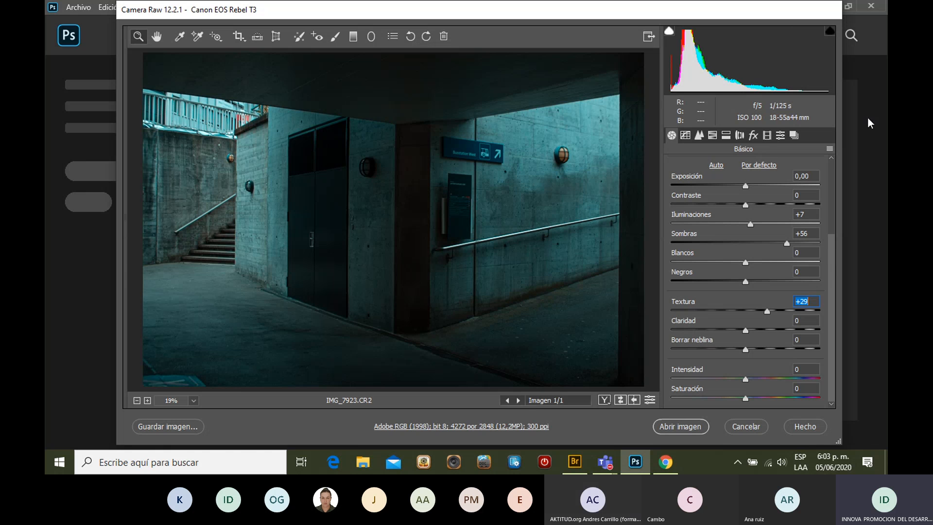
scroll(786, 336, "up", 2)
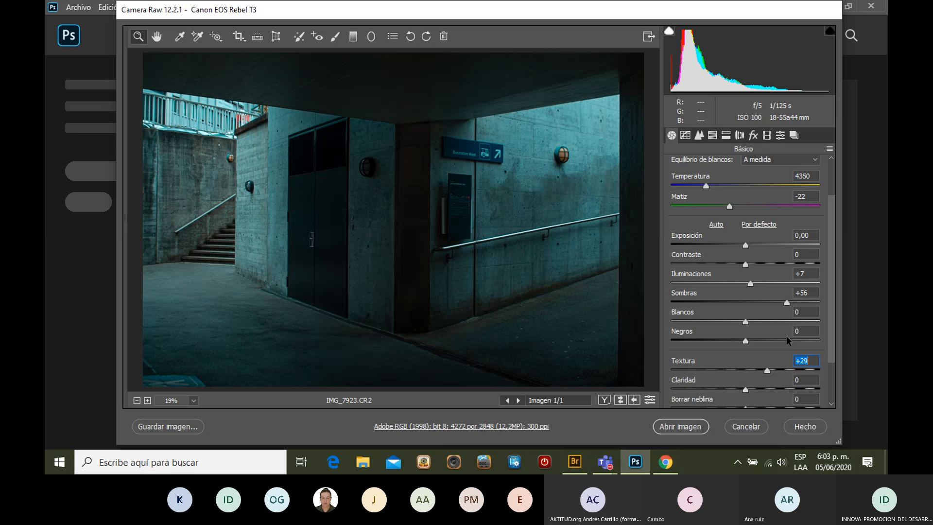
scroll(786, 336, "down", 2)
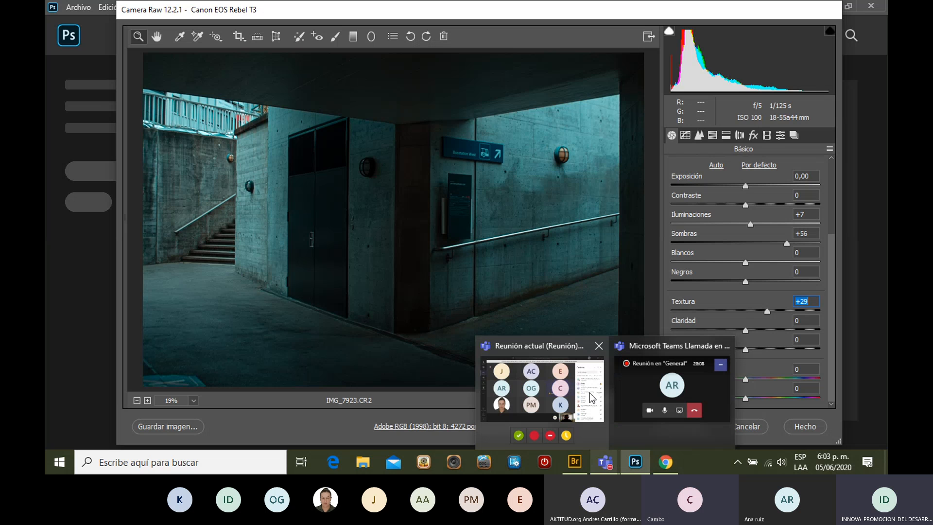
mouse_move(590, 392)
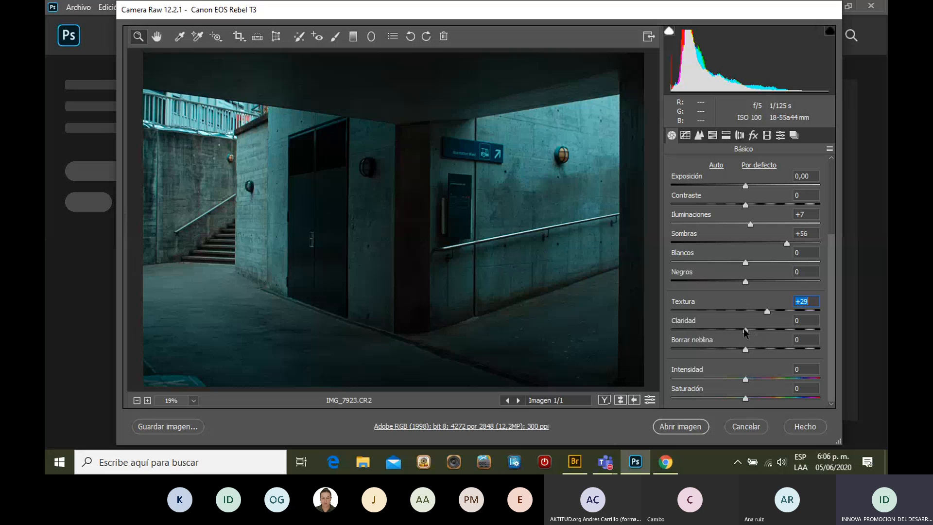
- Set the texture of IMG_7923.CR2 to +33, and try clarity values of -3 and +43
key("Tab")
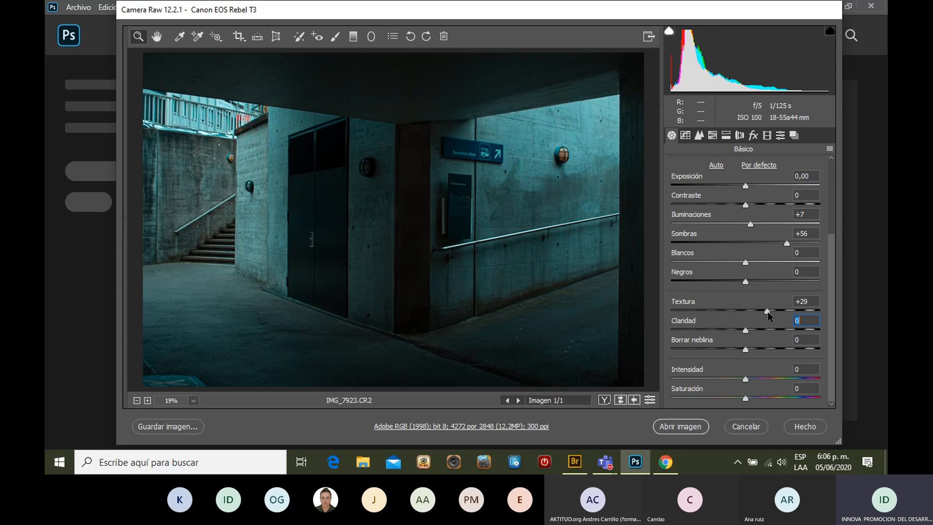
left_click_drag(767, 311, 770, 312)
left_click(745, 328)
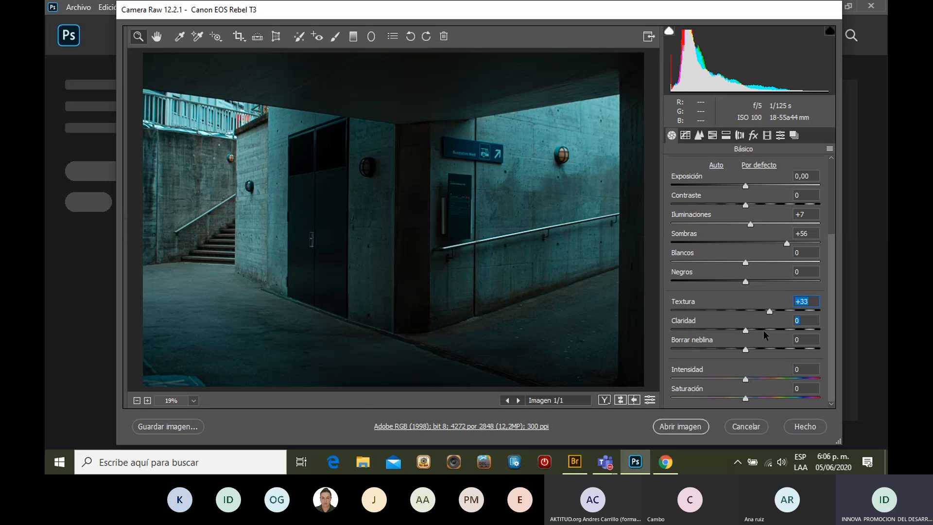
left_click_drag(763, 332, 743, 334)
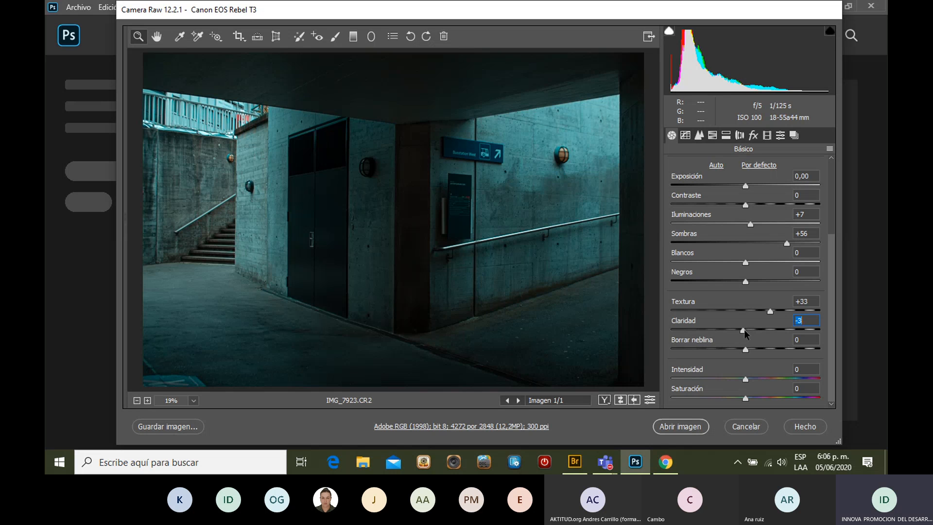
left_click_drag(744, 328, 779, 331)
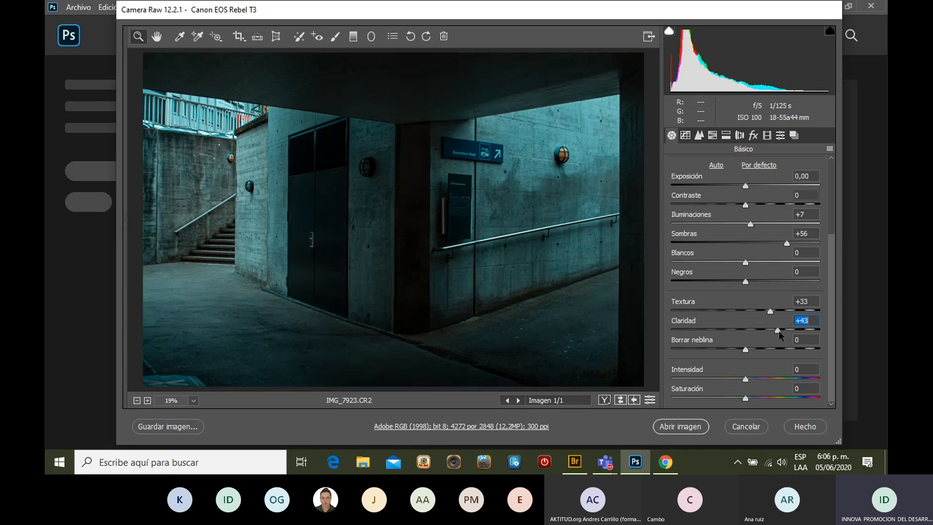
- Compare clarity at its +100 maximum with weaker values on the underpass photo and settle on +22
left_click_drag(778, 330, 784, 331)
left_click_drag(782, 331, 821, 332)
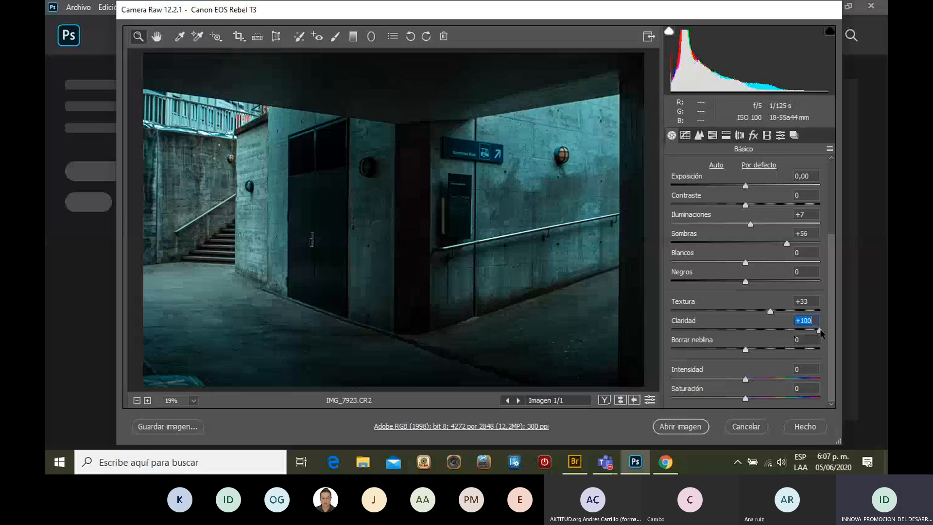
left_click_drag(820, 330, 765, 330)
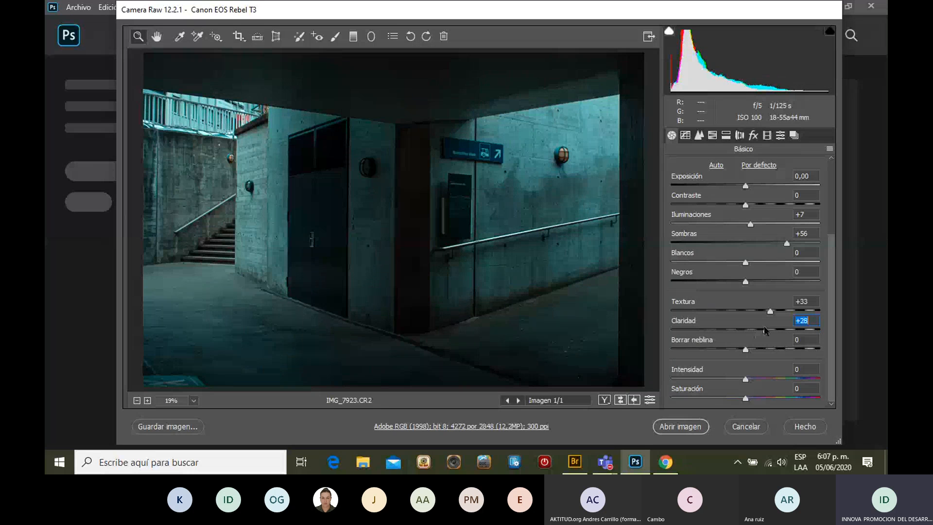
left_click_drag(764, 331, 849, 324)
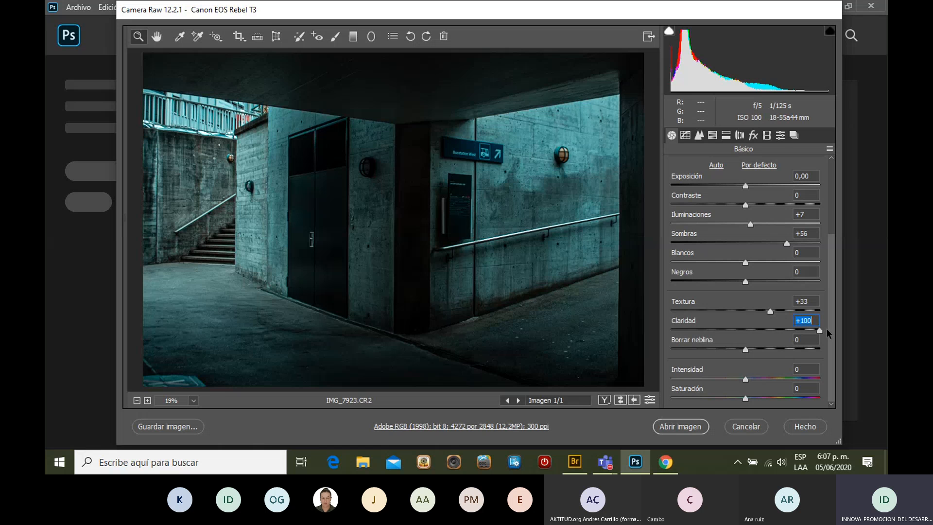
left_click_drag(826, 329, 748, 346)
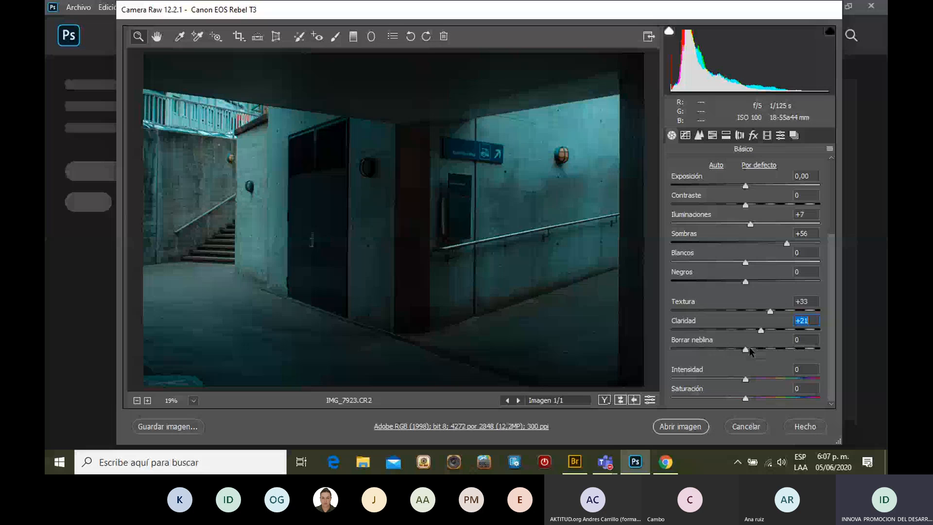
mouse_move(749, 346)
left_mouse_down()
mouse_move(733, 346)
mouse_move(753, 348)
left_mouse_up()
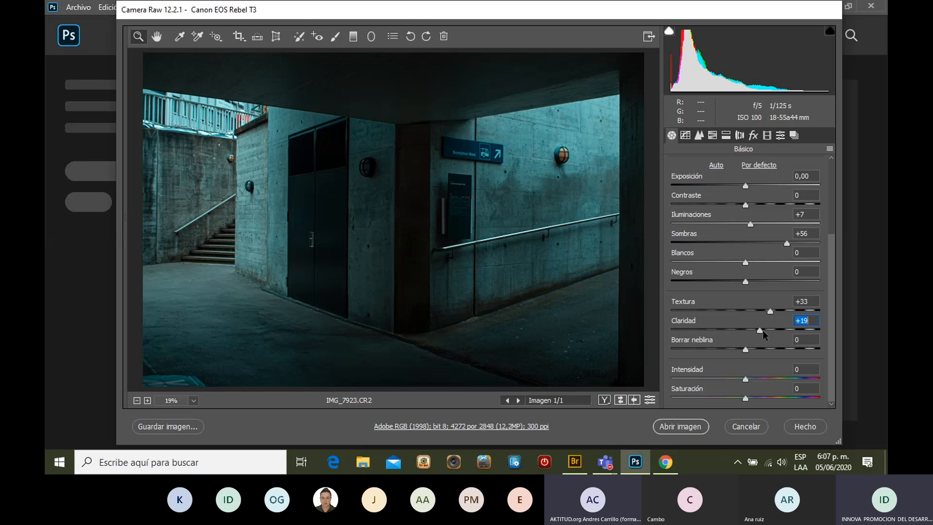
left_click(762, 330)
- Try dehaze values of -52, -80, +86 and -32 on the underpass photo and settle on a dehaze of -13
left_click_drag(746, 349, 707, 350)
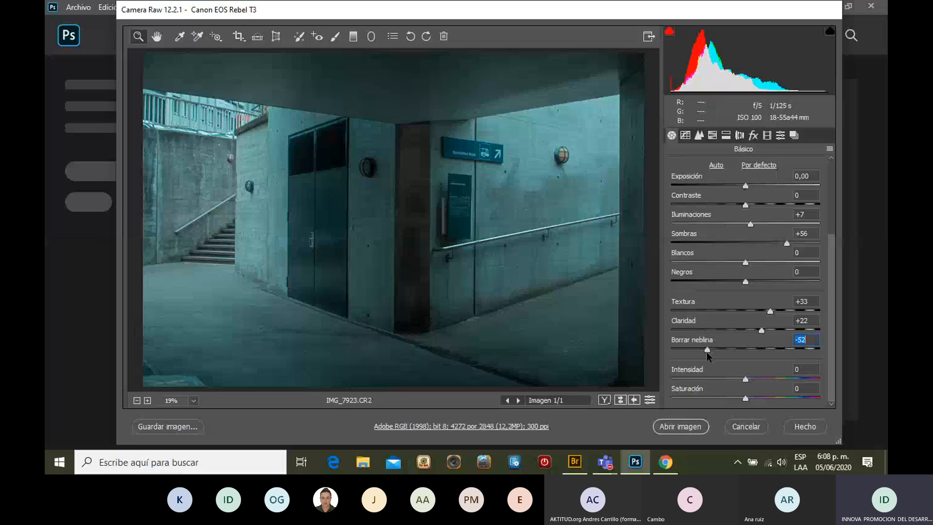
left_click_drag(706, 352, 686, 346)
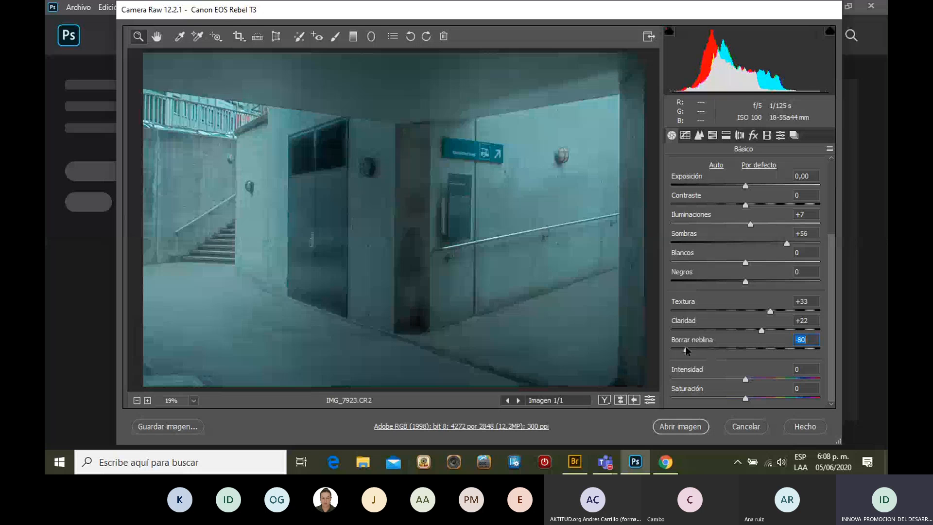
left_click_drag(687, 350, 809, 354)
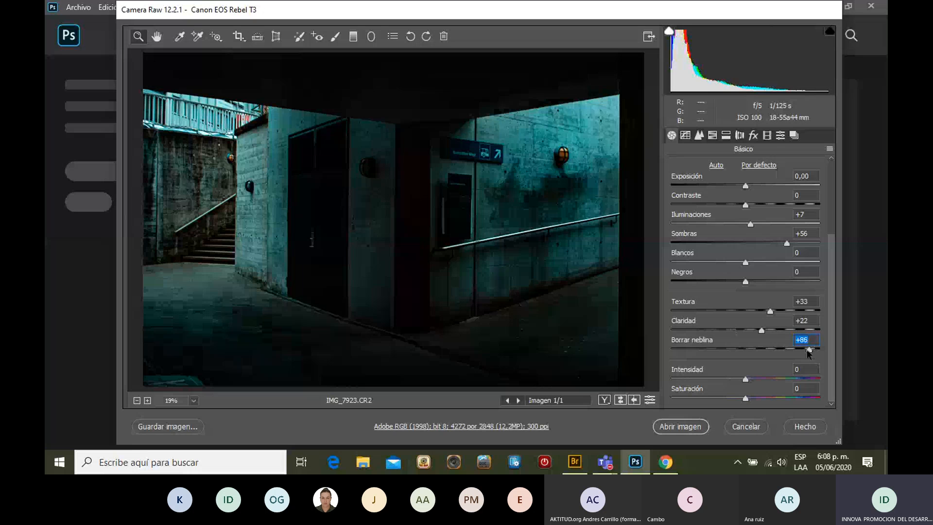
left_click_drag(809, 353, 748, 353)
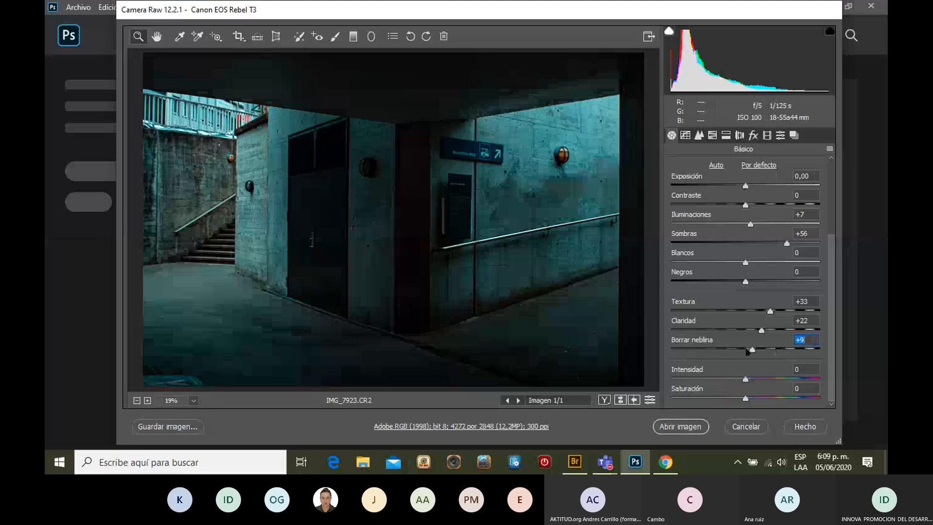
left_click_drag(748, 351, 739, 342)
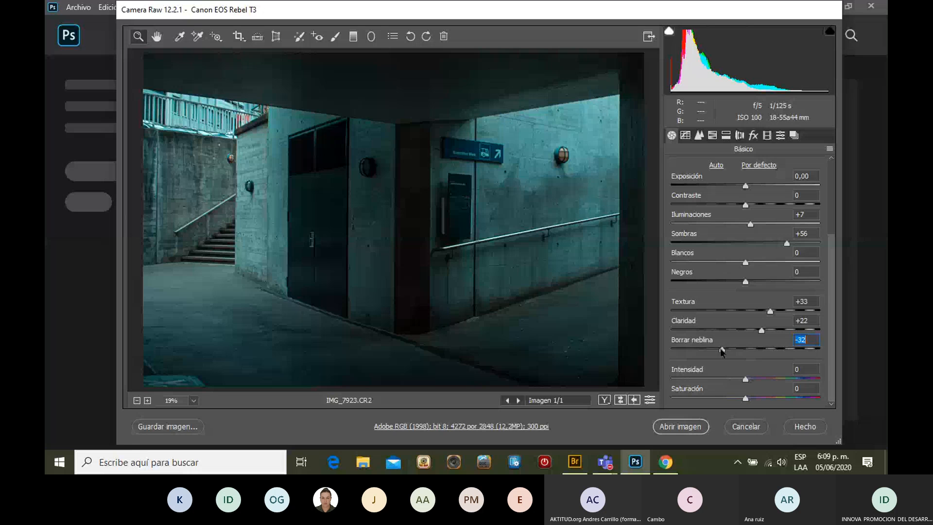
left_click_drag(723, 350, 740, 351)
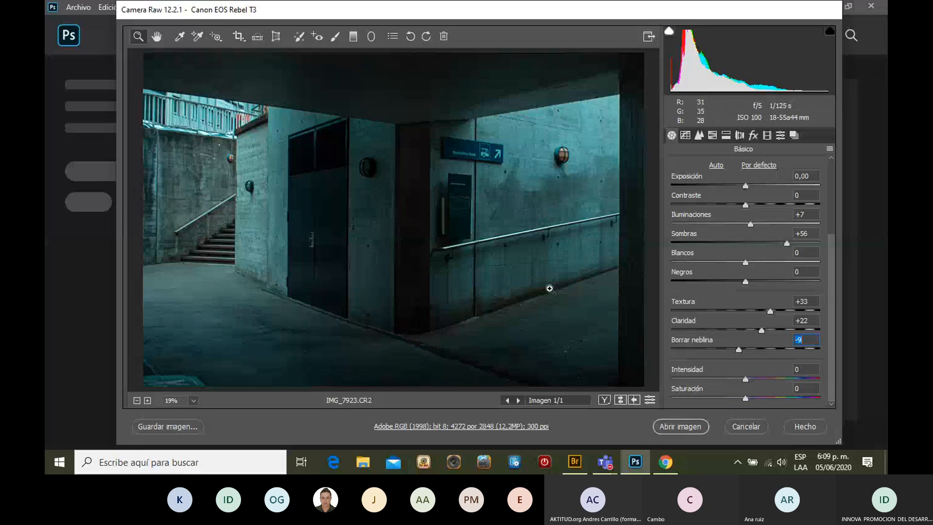
left_click(747, 349)
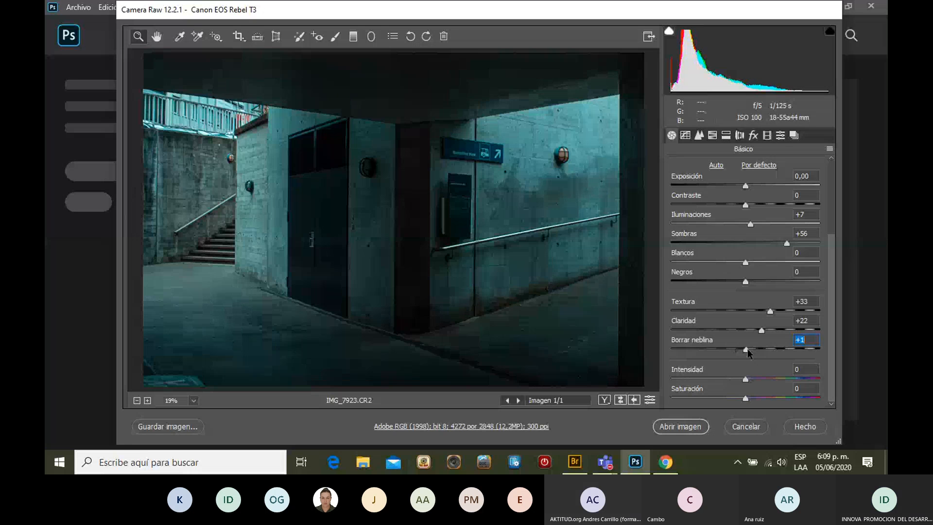
mouse_move(748, 349)
left_mouse_down()
mouse_move(730, 348)
mouse_move(744, 348)
left_mouse_up()
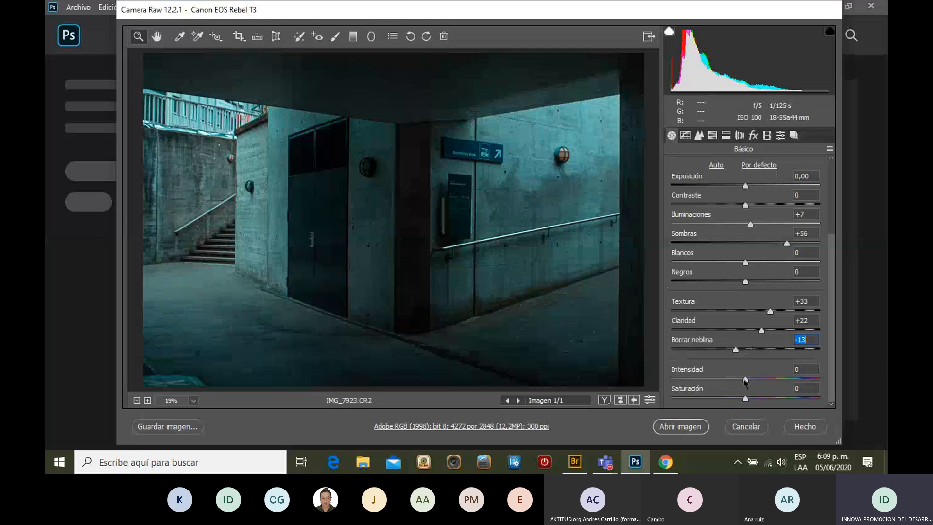
- Set the vibrance to +54, and try a saturation of -52 before settling on +78
left_click_drag(744, 379, 774, 380)
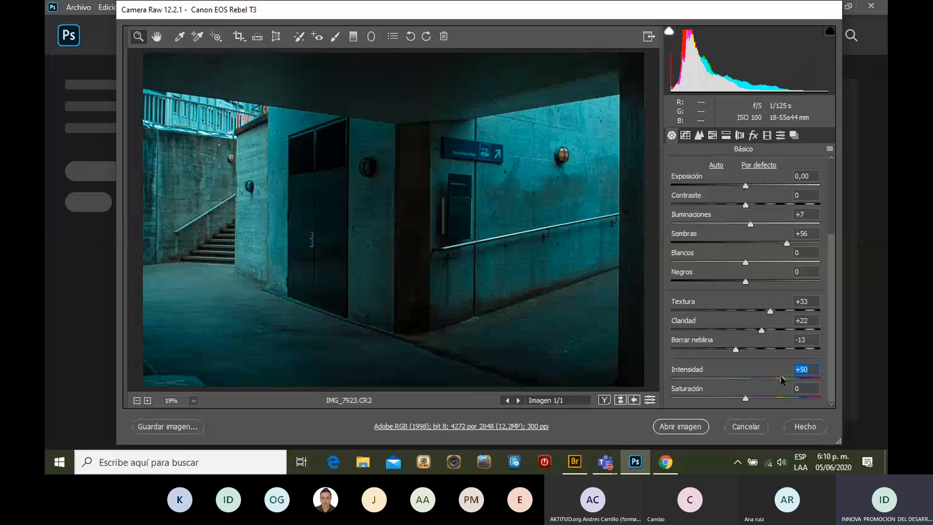
left_click_drag(785, 377, 783, 377)
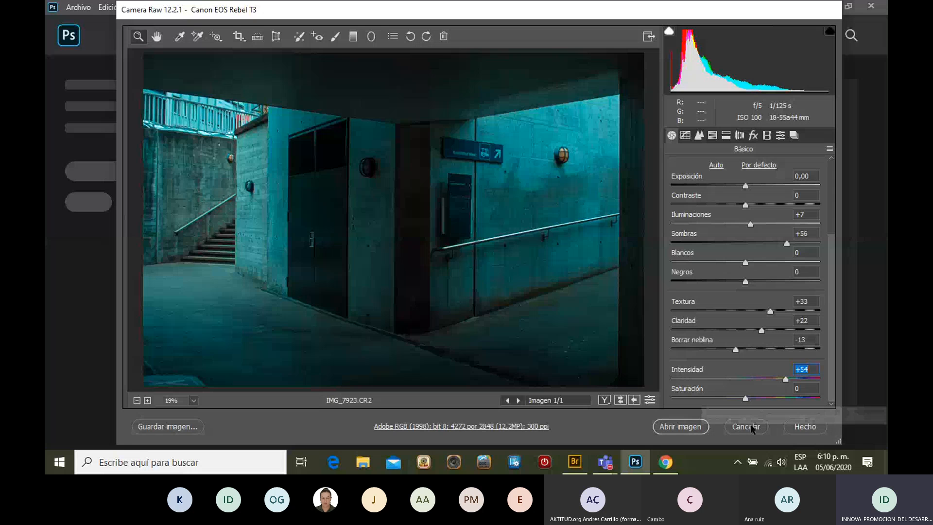
left_click_drag(745, 399, 707, 399)
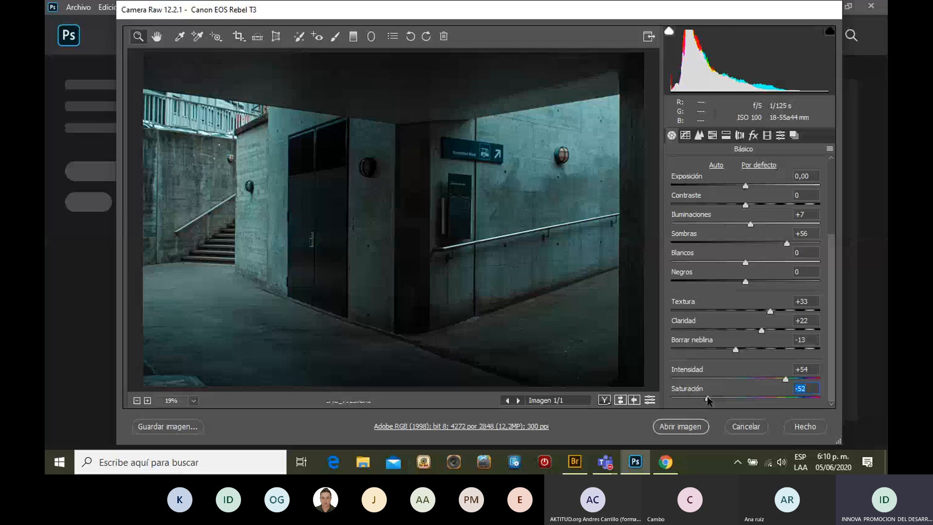
left_click_drag(707, 396, 803, 403)
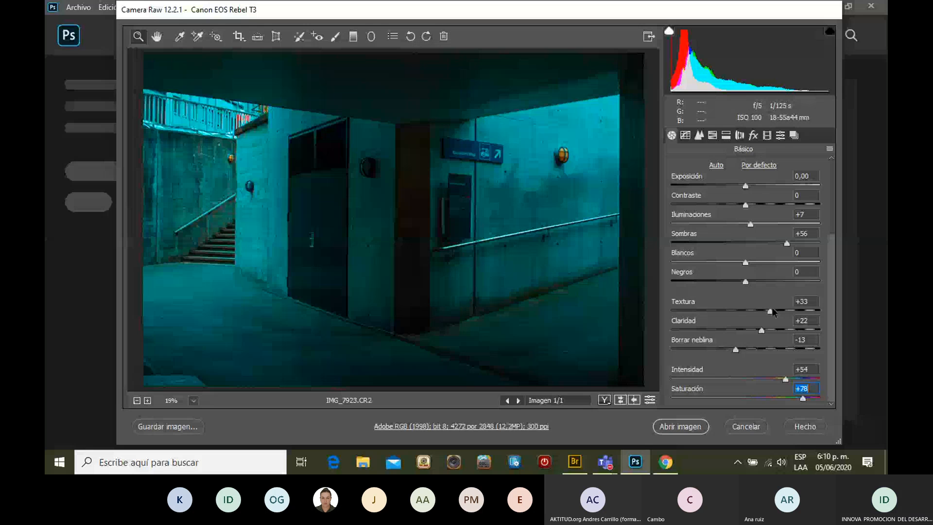
left_click_drag(770, 311, 770, 312)
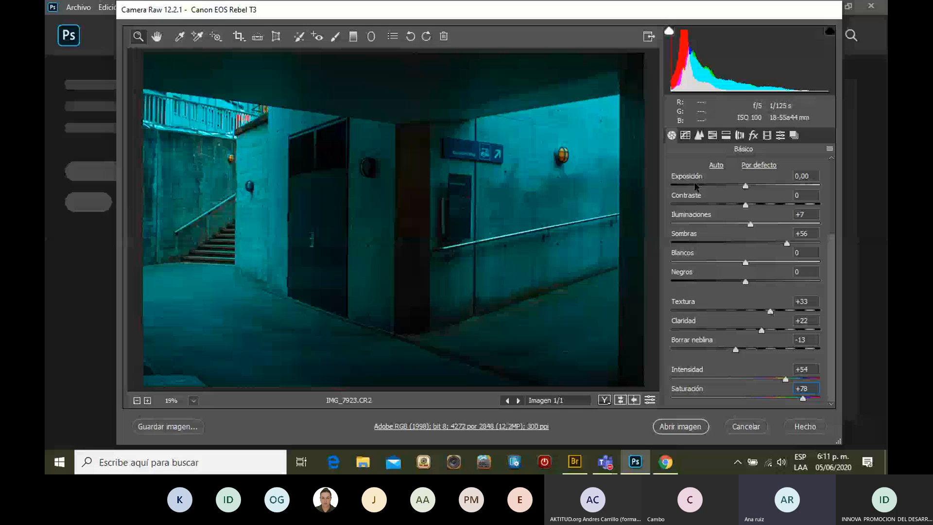
- In the RGB point tone curve, add a point at input 61, output 68, and raise the black point to output 19
left_click(686, 136)
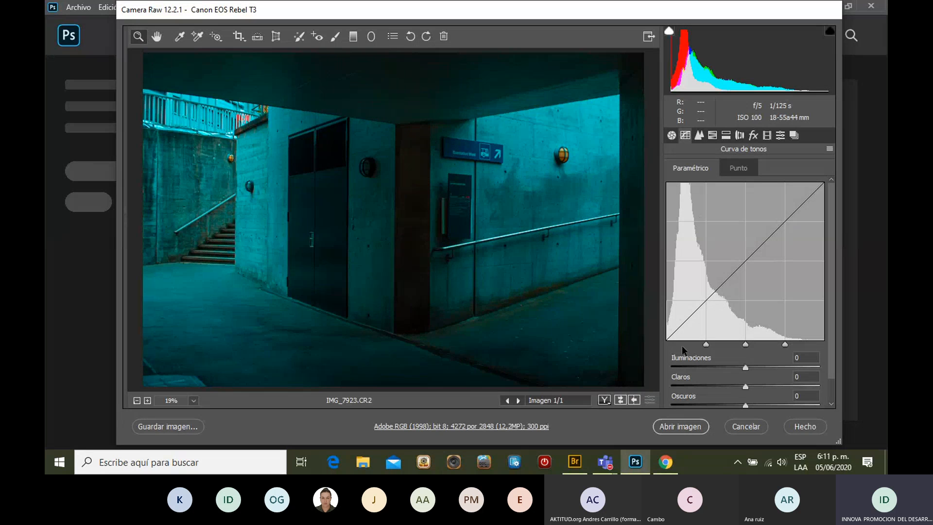
scroll(751, 291, "down", 1)
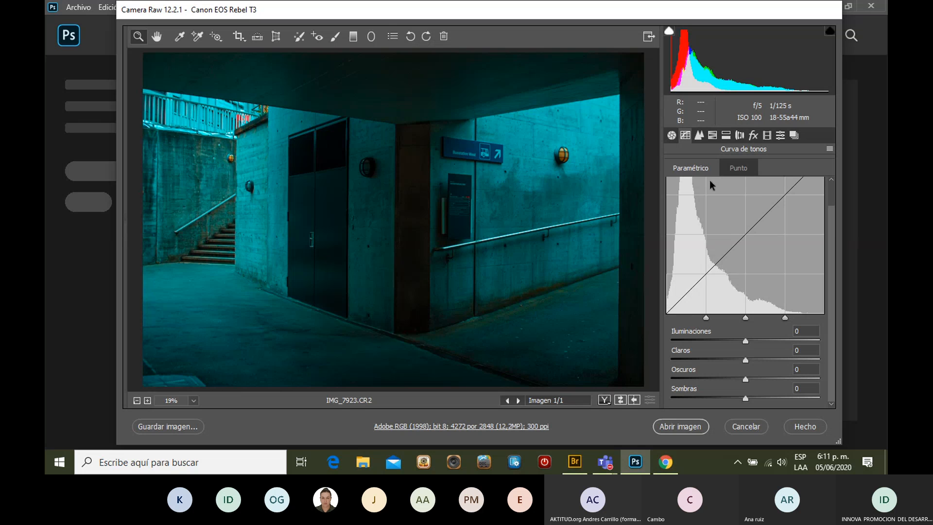
left_click(738, 167)
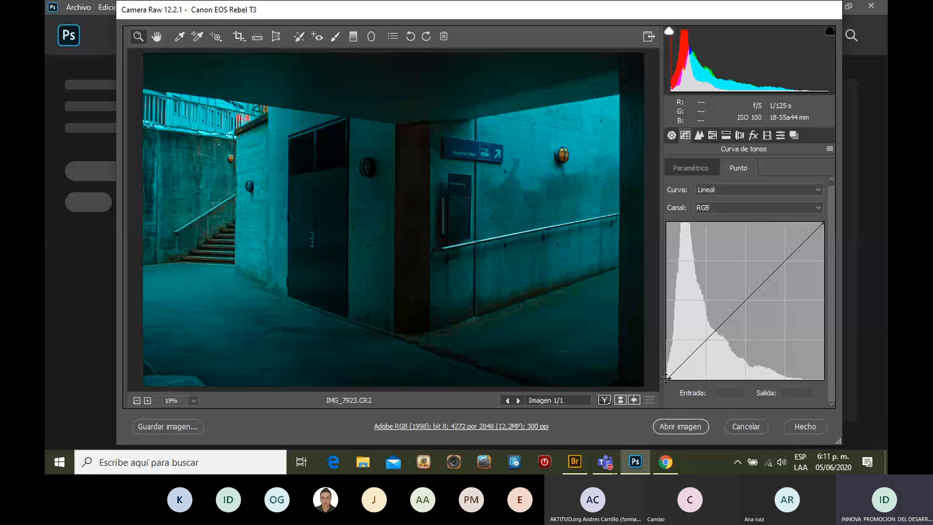
left_click_drag(666, 378, 665, 371)
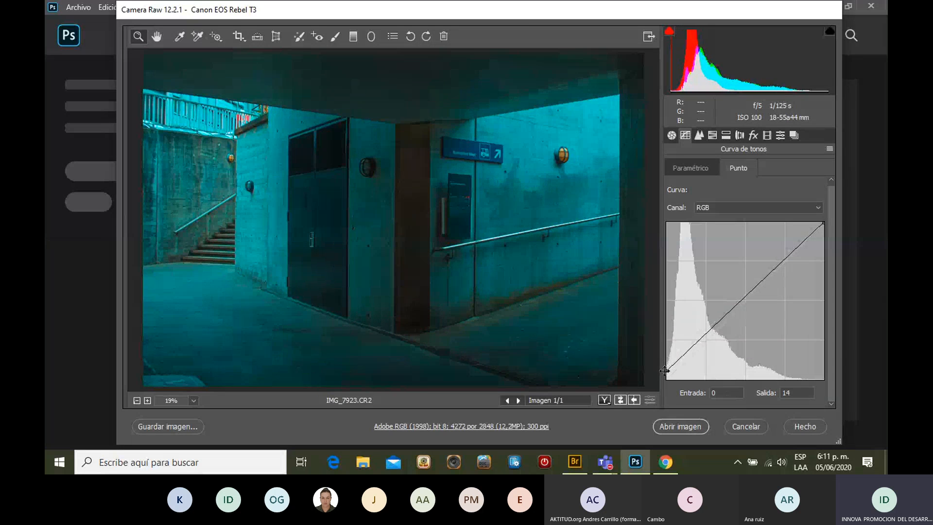
left_click_drag(694, 341, 704, 337)
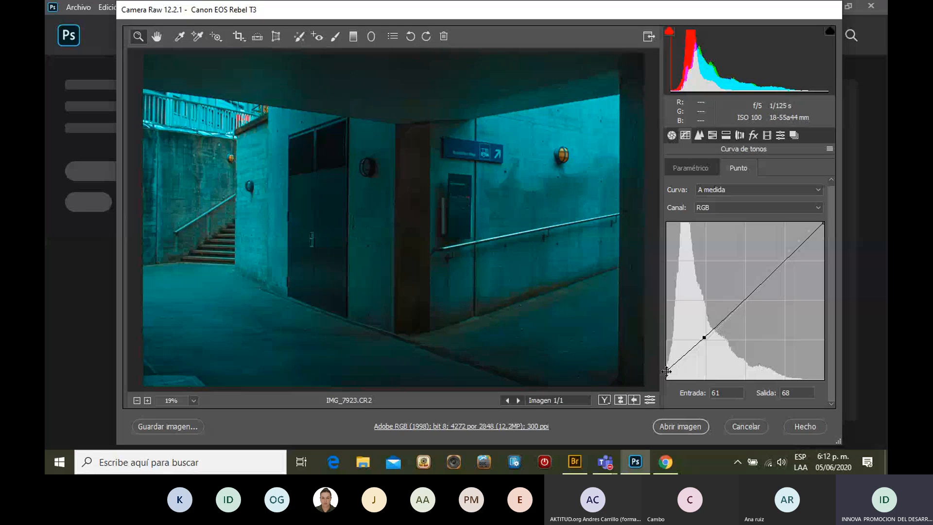
left_click_drag(667, 371, 667, 368)
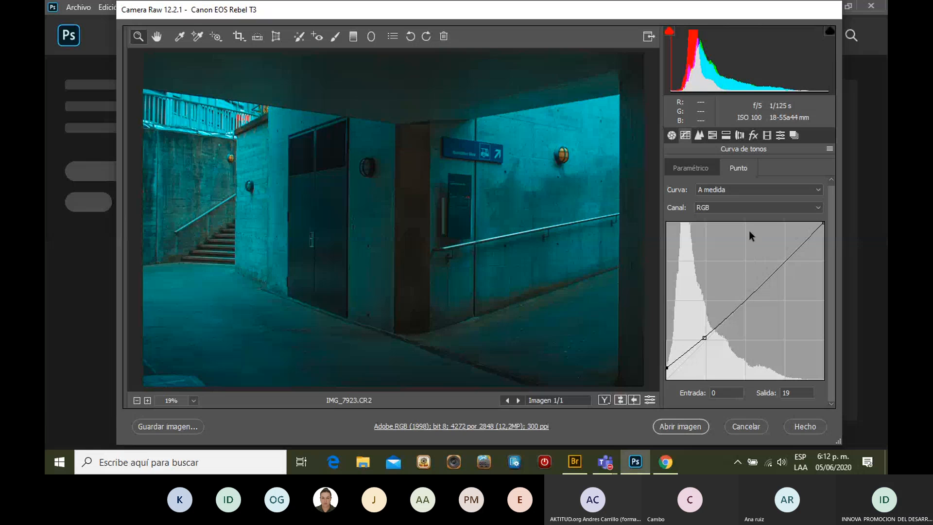
- In the red channel's point curve, add a highlight point, try input 224, output 189, and settle on input 215, output 232
left_click(738, 211)
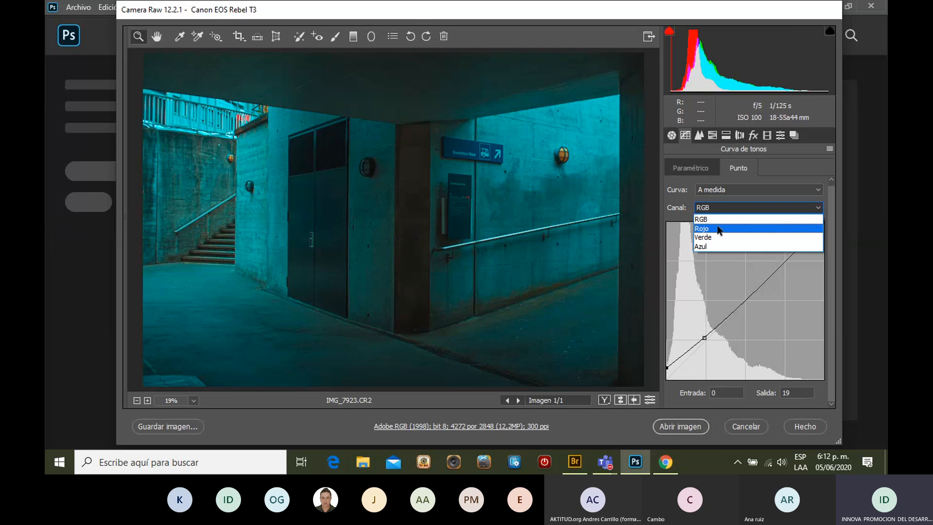
left_click(740, 228)
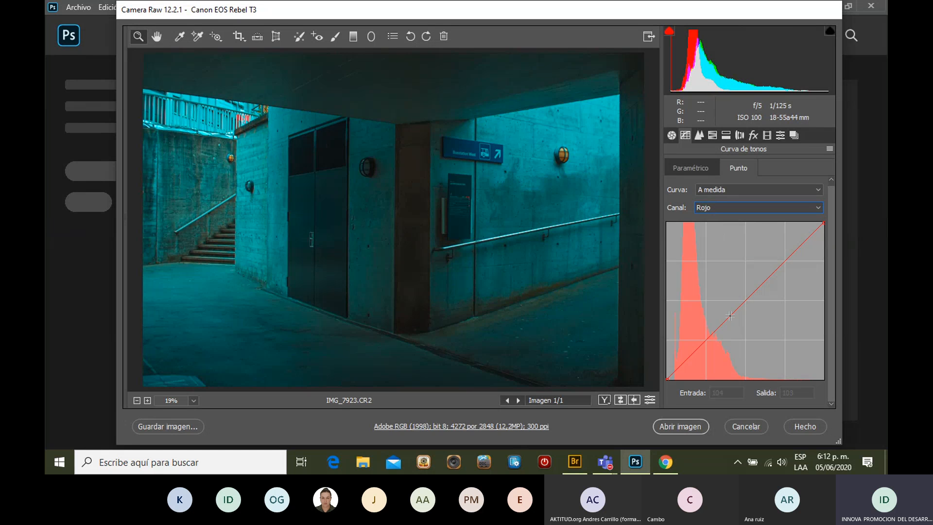
left_click(798, 248)
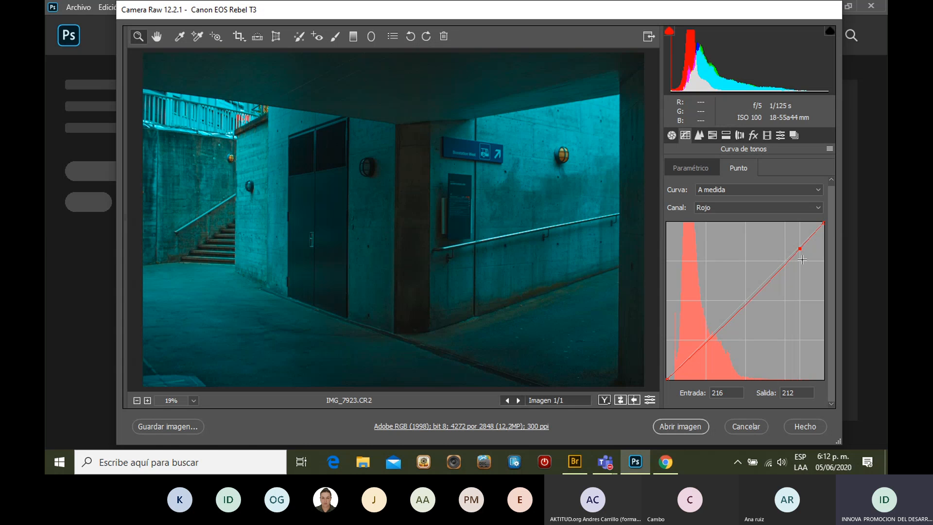
left_click_drag(800, 248, 804, 262)
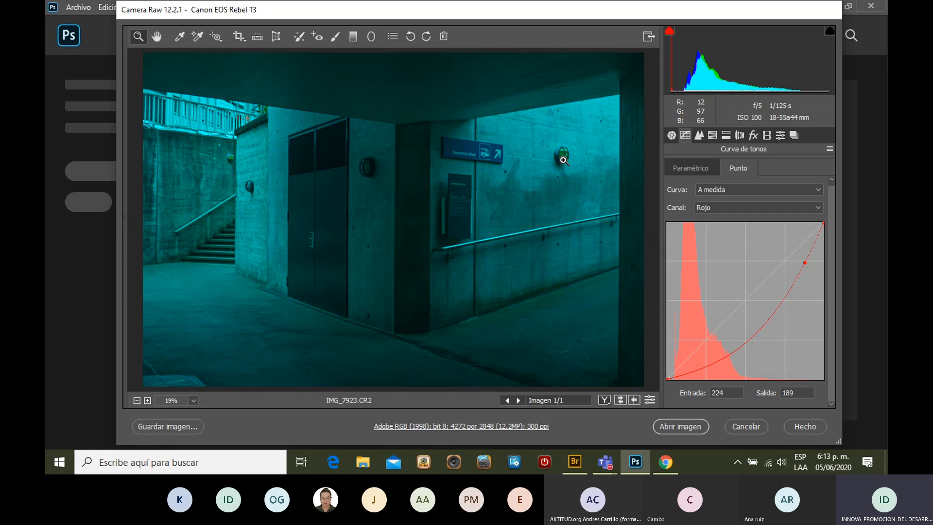
left_click(804, 263)
left_click_drag(804, 256, 799, 237)
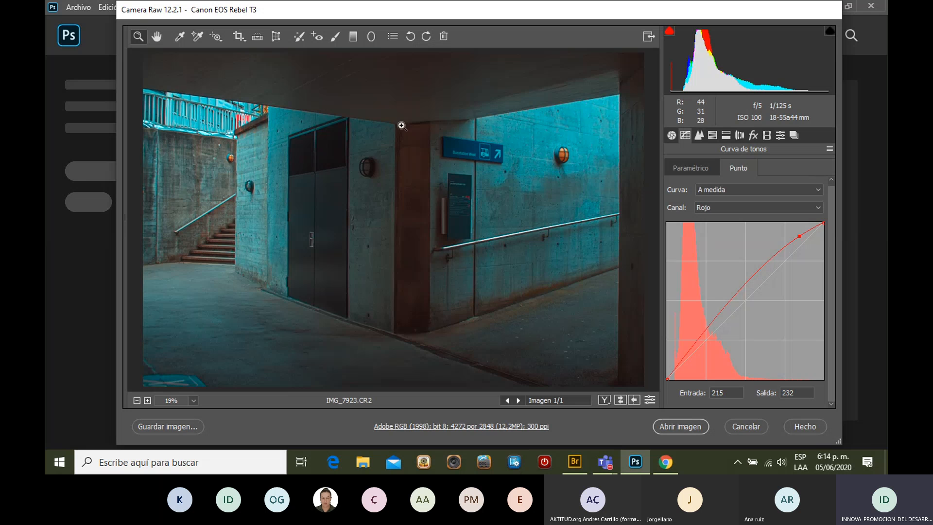
- Compare the edited underpass photo with its original settings, and show the before and after versions side by side
left_click(620, 401)
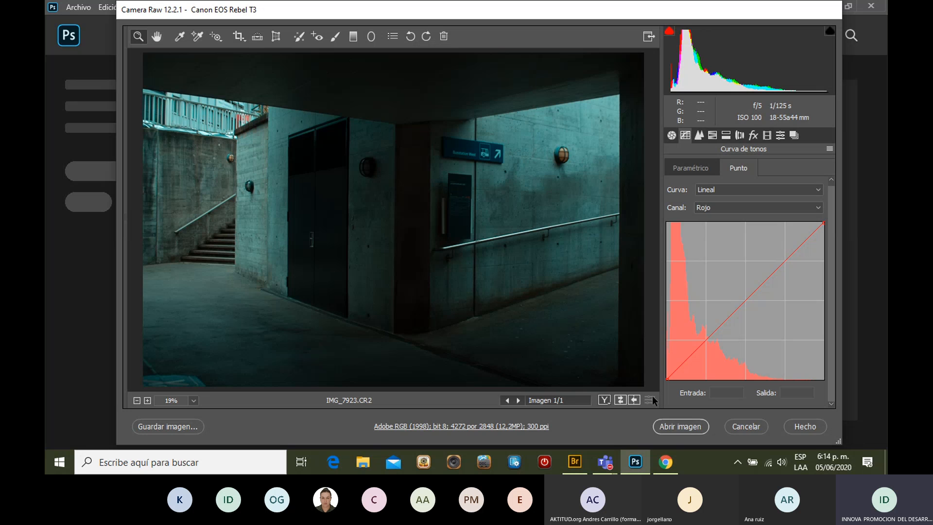
left_click(620, 400)
left_click(620, 401)
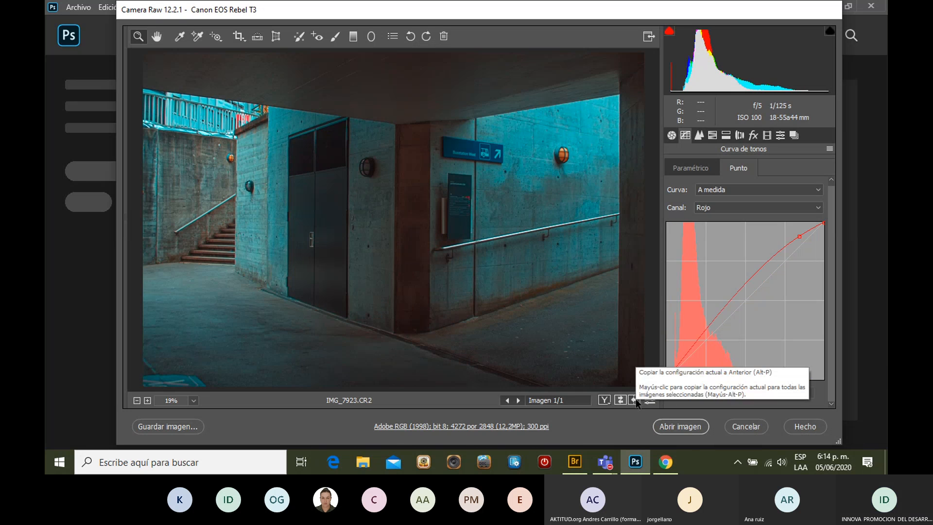
left_click(605, 400)
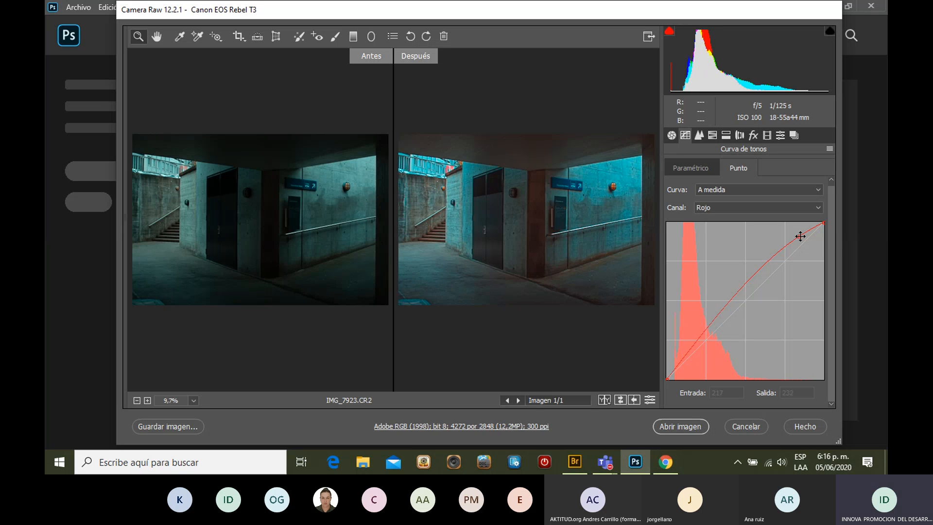
- Try the red curve's highlight point at input 217, output 217, and settle on input 225, output 240
left_click_drag(801, 236, 800, 246)
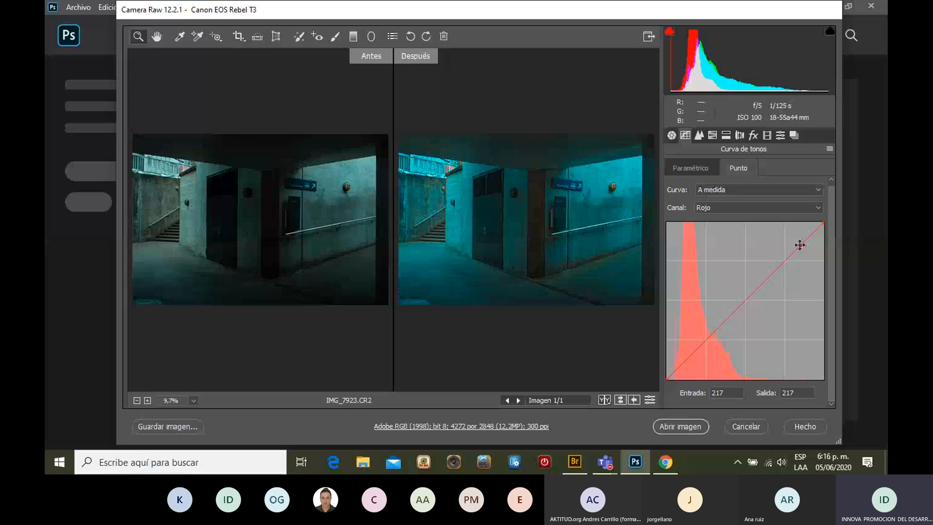
left_click_drag(800, 245, 805, 230)
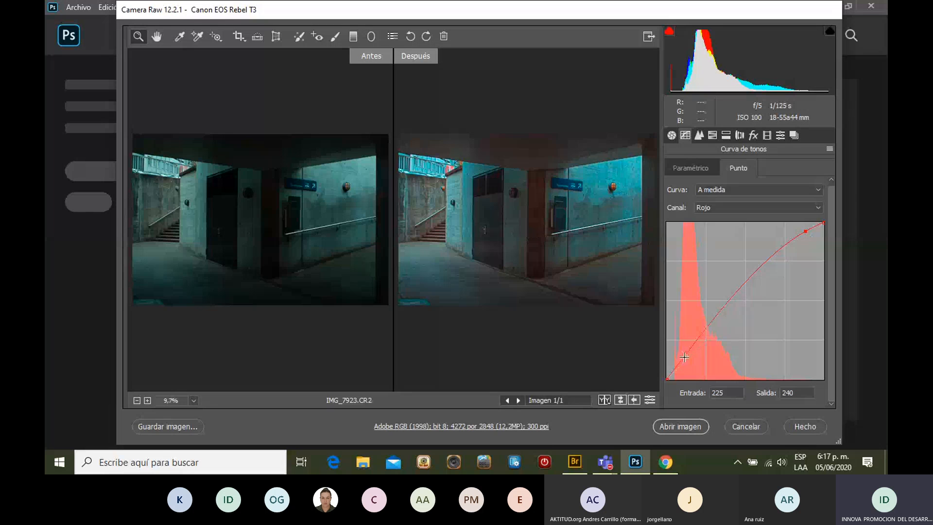
- Try a red shadow point at input 40, output 17, and at input 36, output 53, and delete the point
left_click_drag(684, 357, 690, 368)
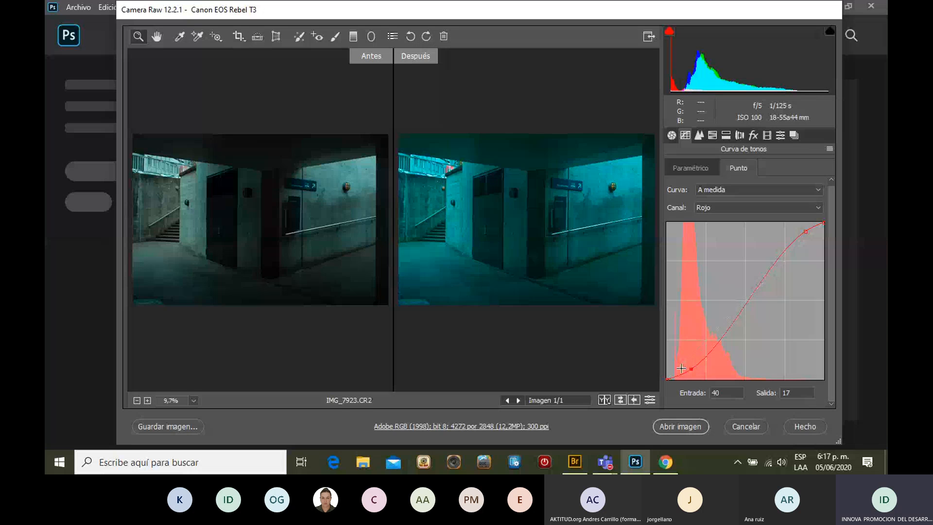
left_click_drag(692, 370, 690, 348)
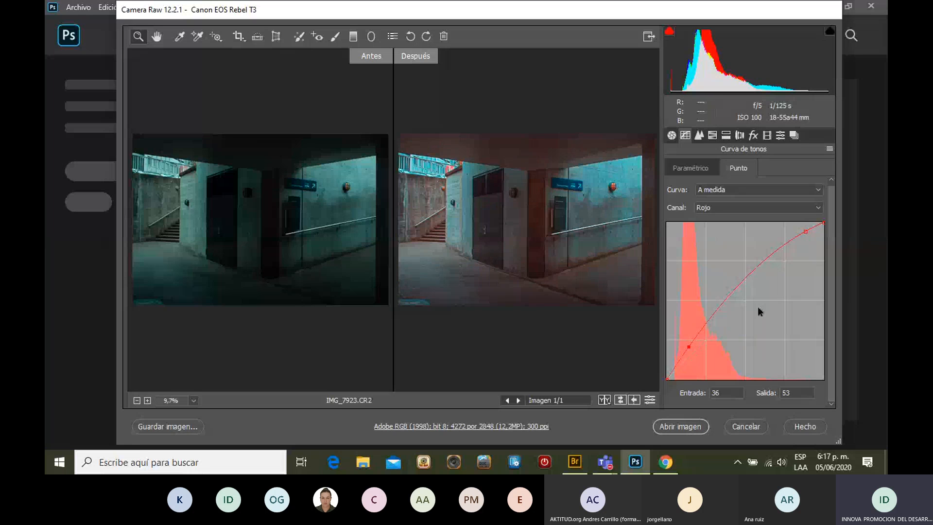
left_click_drag(687, 346, 691, 354)
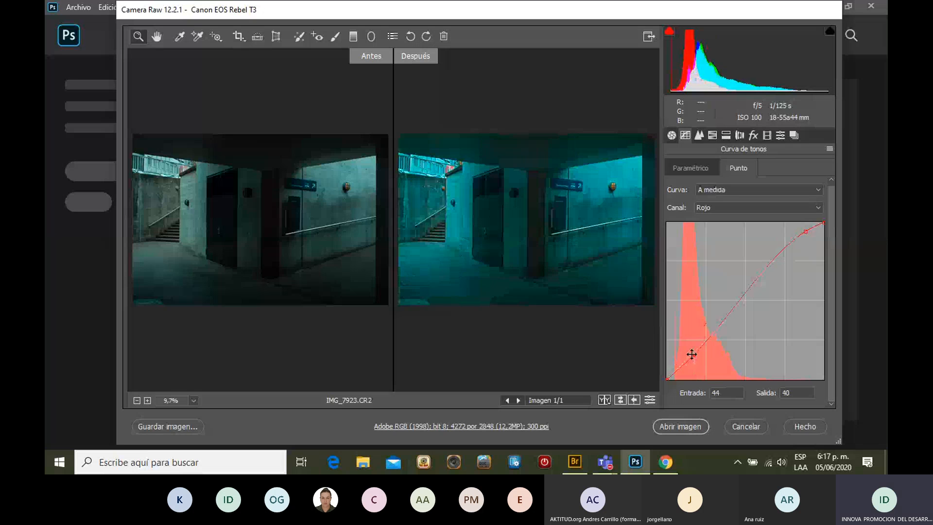
key("Delete")
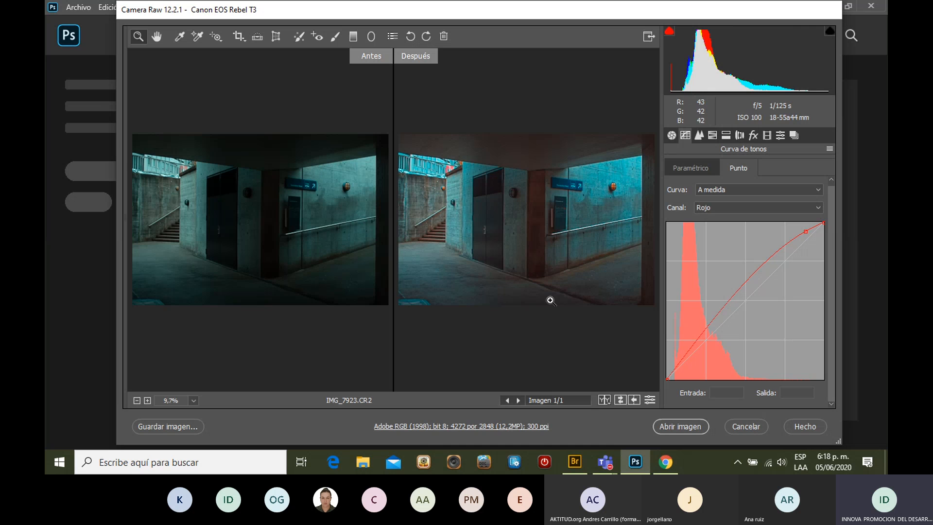
- Switch to Microsoft Teams to check the meeting participants, and return to the Camera Raw dialog in Photoshop
left_click(607, 464)
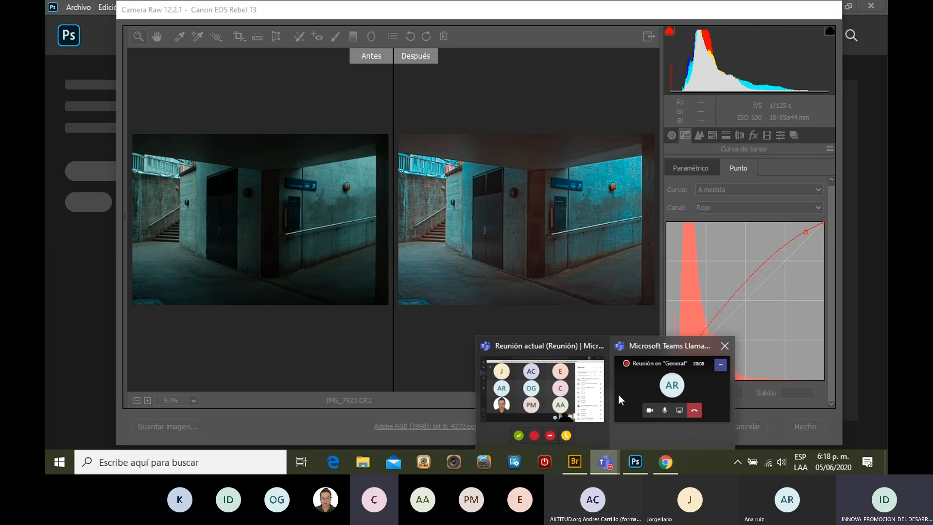
left_click(549, 390)
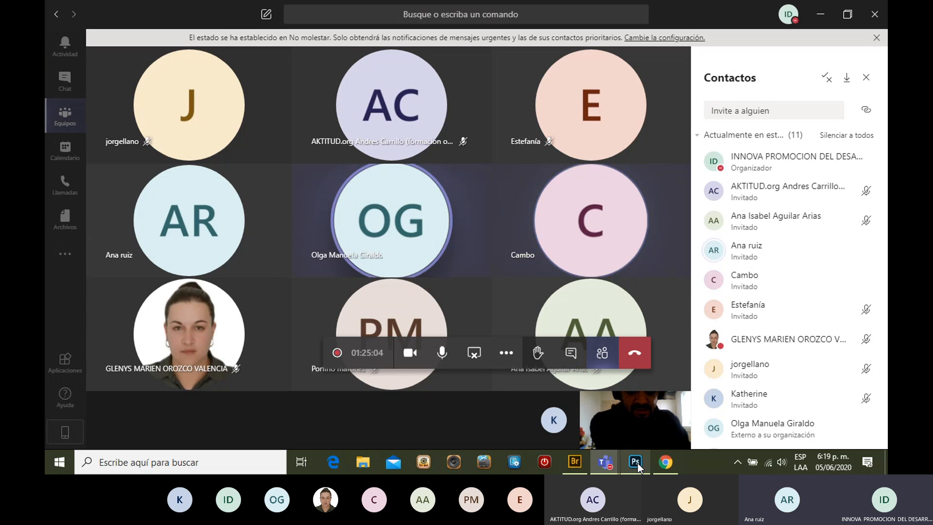
mouse_move(637, 462)
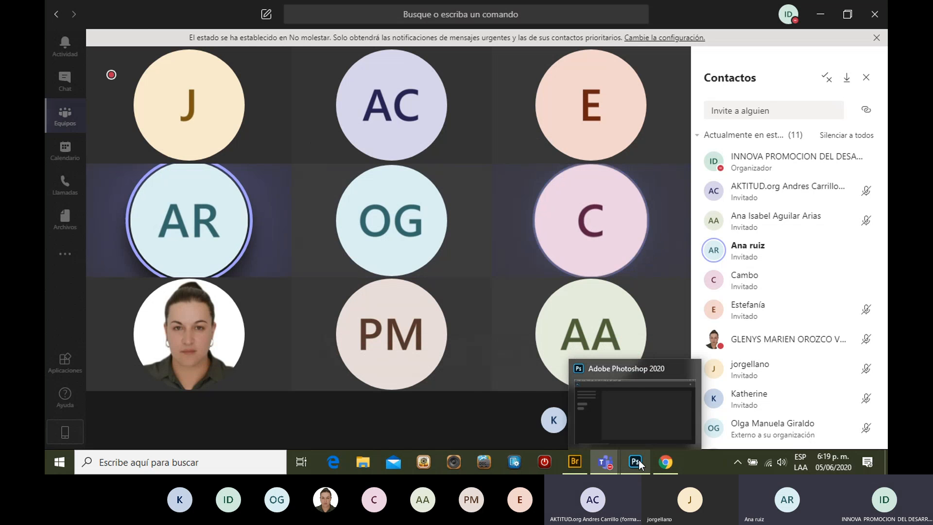
left_click(637, 460)
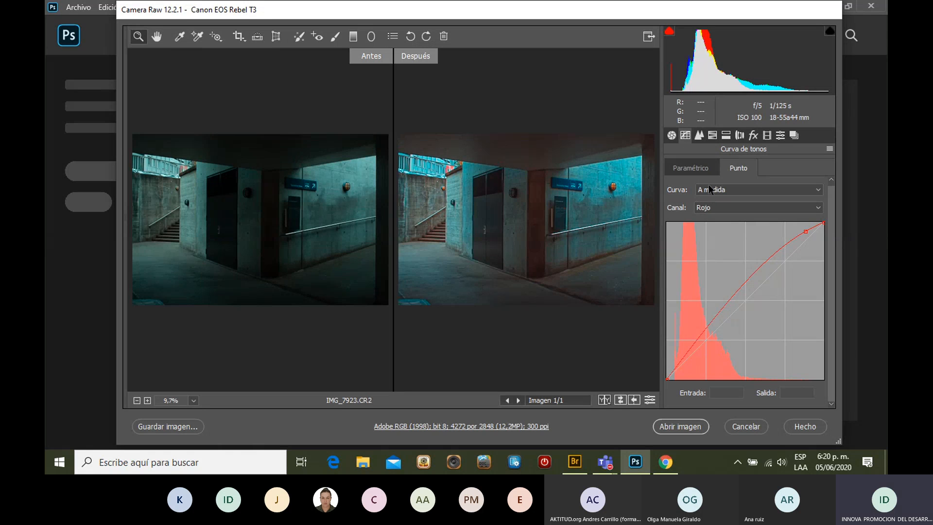
- Review the parametric tone curve, the sharpening and noise reduction settings, and the HSL hue and saturation adjustments
left_click(695, 169)
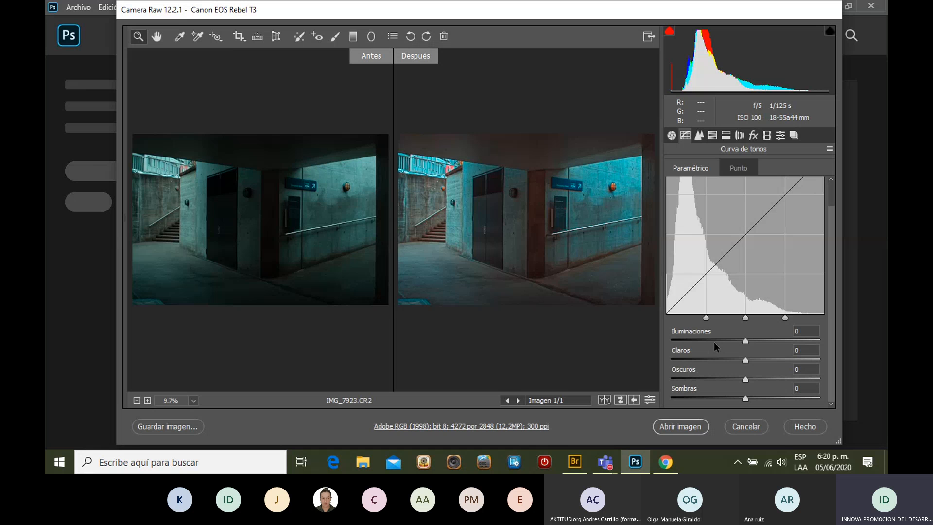
left_click(699, 136)
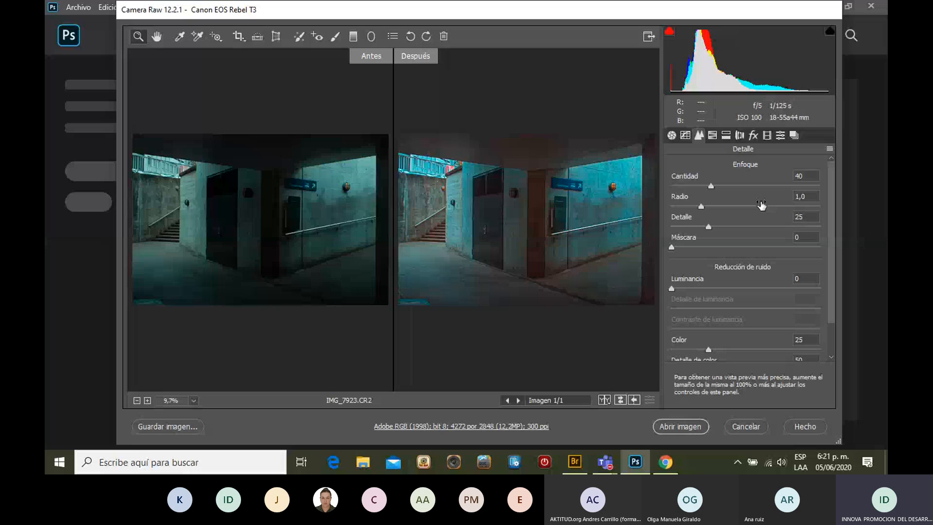
left_click(712, 135)
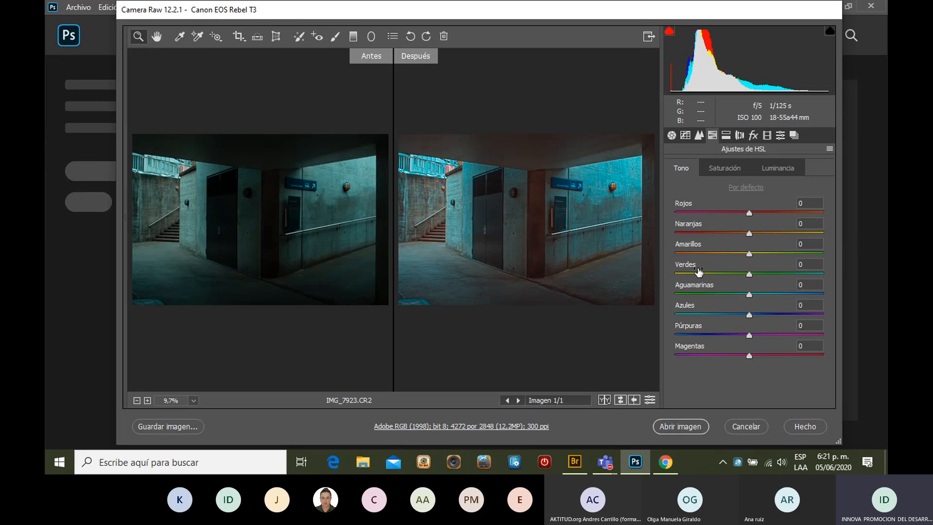
left_click(718, 166)
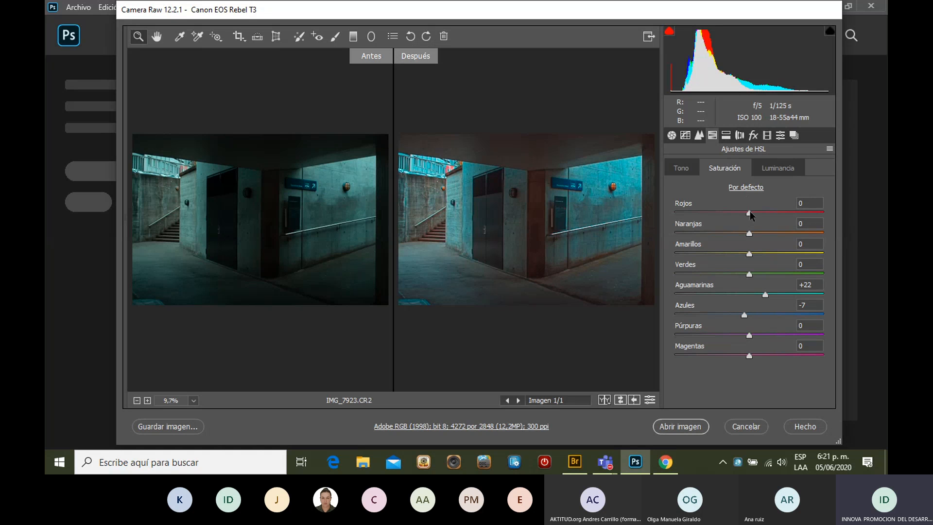
- Try HSL saturation values of -100 for the reds, -99 for the oranges and +47 for the yellows
left_click_drag(749, 212, 673, 217)
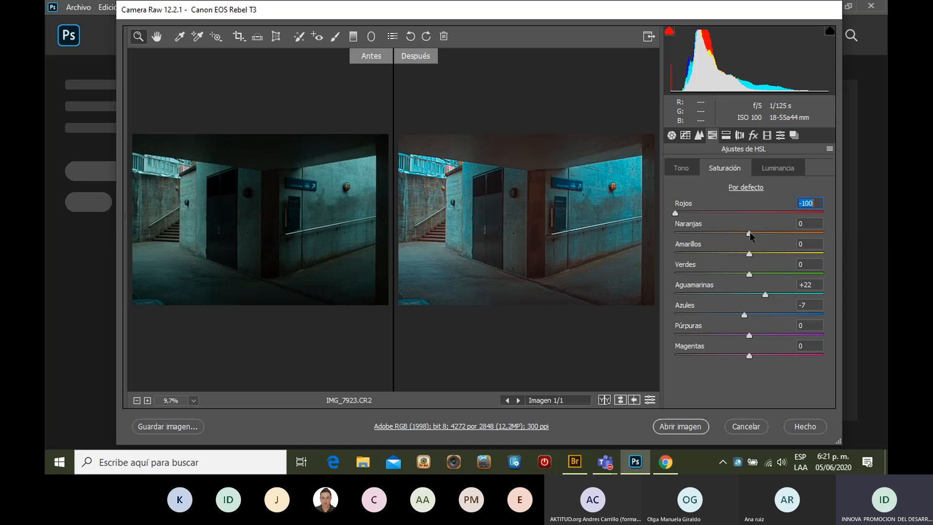
left_click_drag(750, 232, 675, 233)
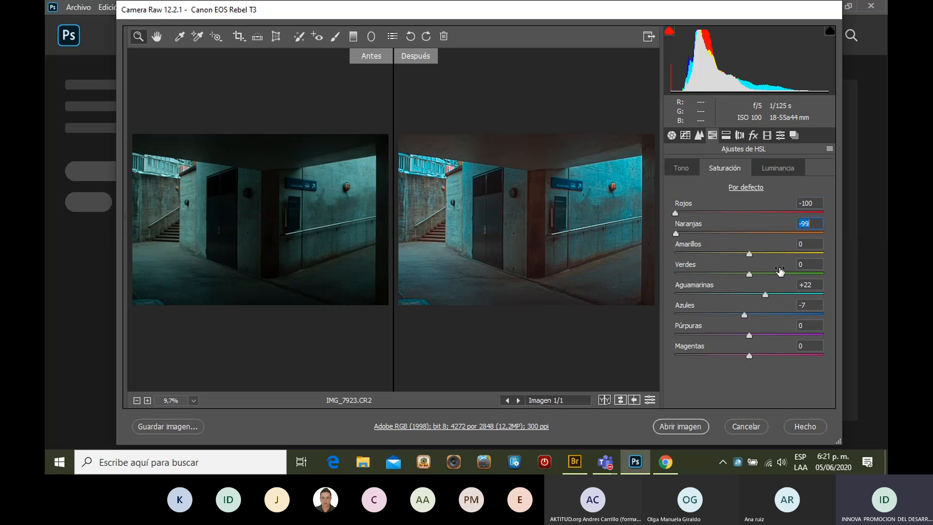
left_click_drag(750, 253, 664, 255)
type("0")
left_click_drag(750, 255, 785, 249)
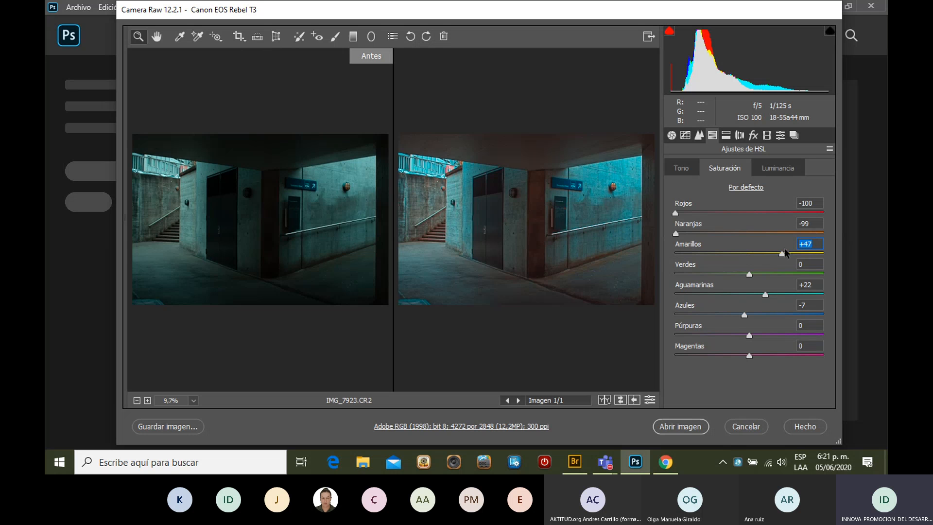
- Reset the saturation of the oranges and reds to 0, try +43 for the reds and return them to 0
left_click(799, 224)
type("0")
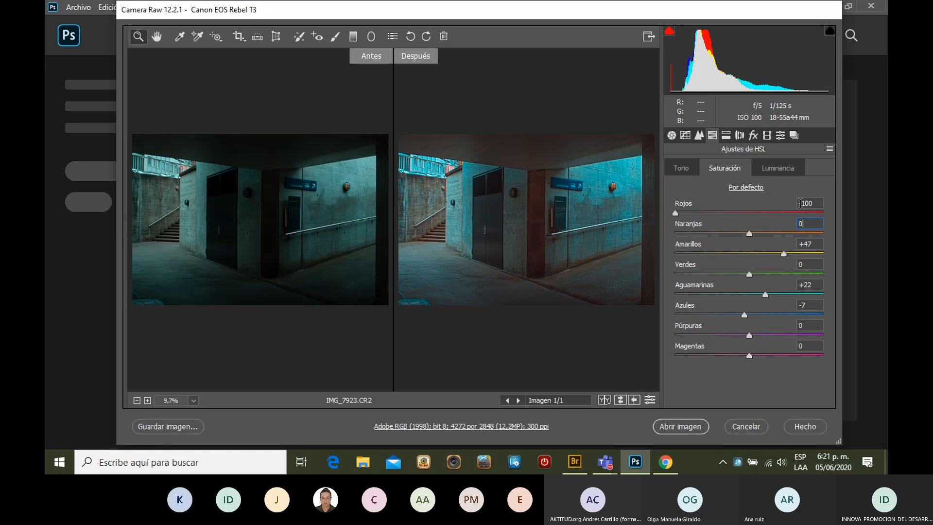
left_click(817, 203)
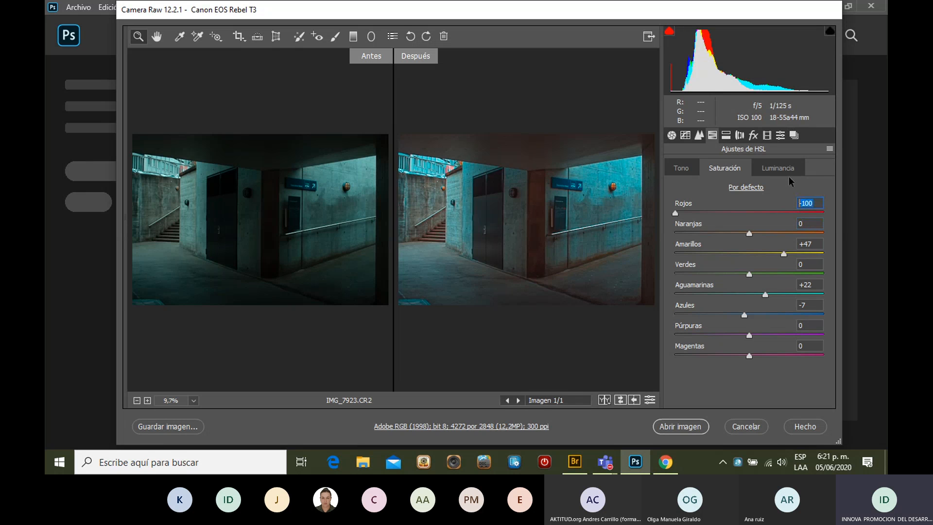
type("0")
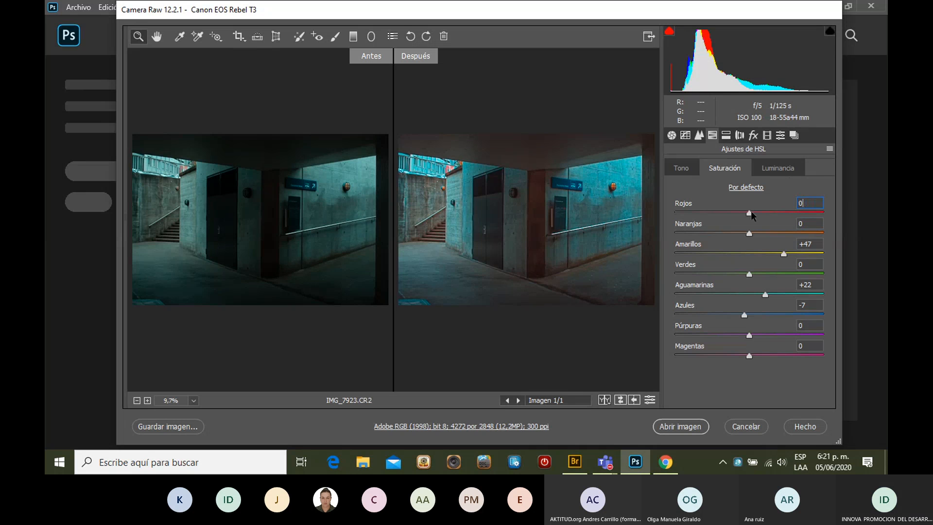
left_click_drag(751, 211, 783, 208)
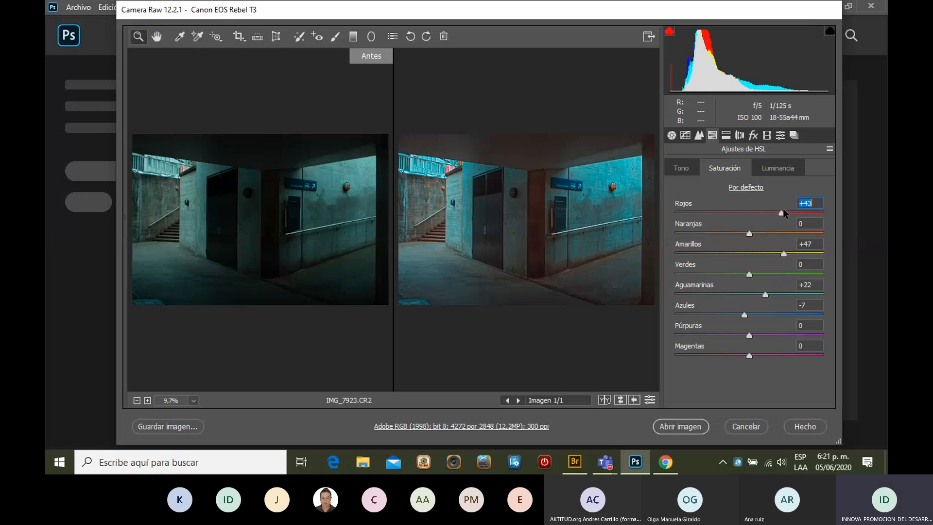
type("22")
mouse_move(768, 214)
left_mouse_down()
mouse_move(788, 214)
mouse_move(752, 224)
left_mouse_up()
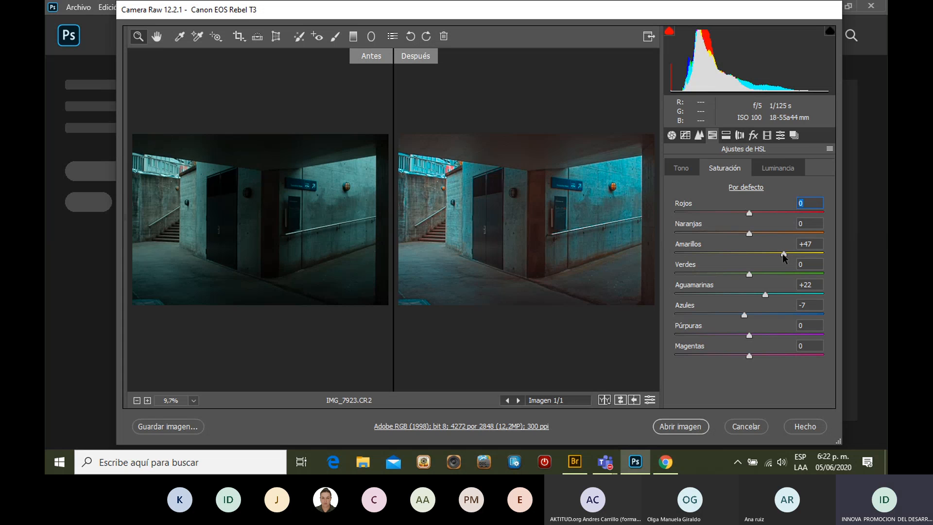
- Set the saturation of the yellows to +63 and the reds to +2, and try -100 for the aquas before settling on +40
left_click_drag(783, 255, 796, 253)
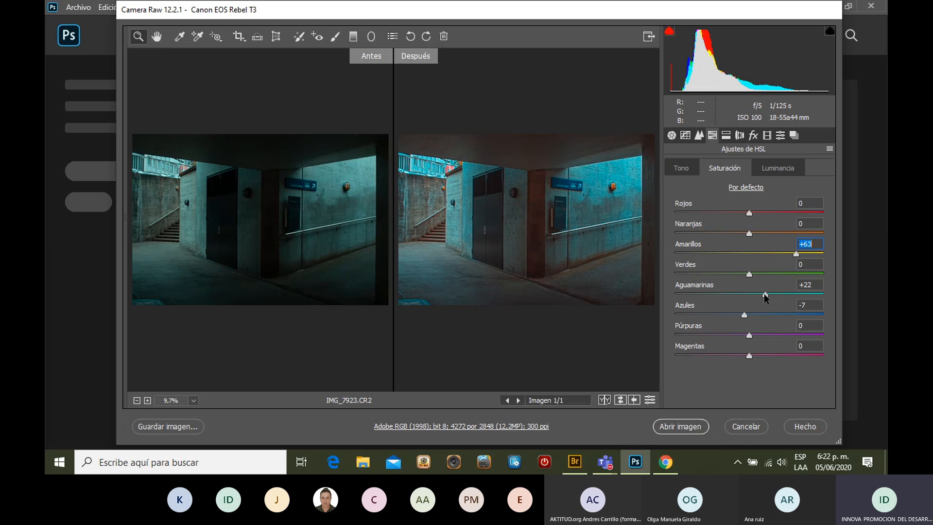
left_click_drag(766, 294, 669, 317)
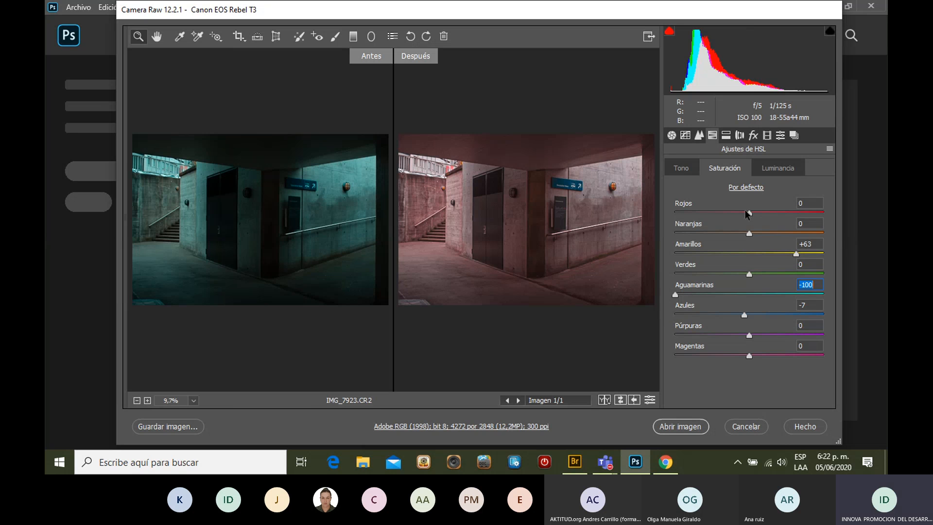
mouse_move(749, 213)
left_mouse_down()
mouse_move(670, 213)
mouse_move(751, 217)
left_mouse_up()
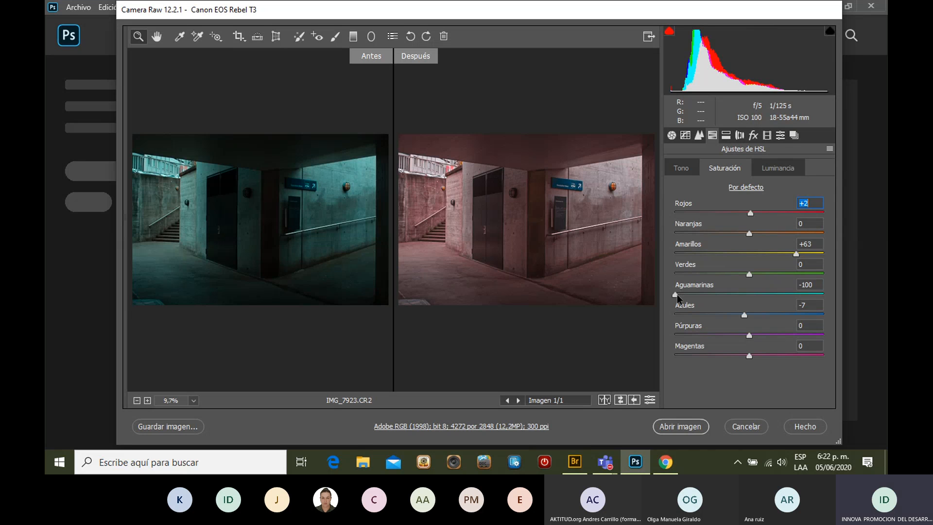
left_click_drag(677, 294, 780, 293)
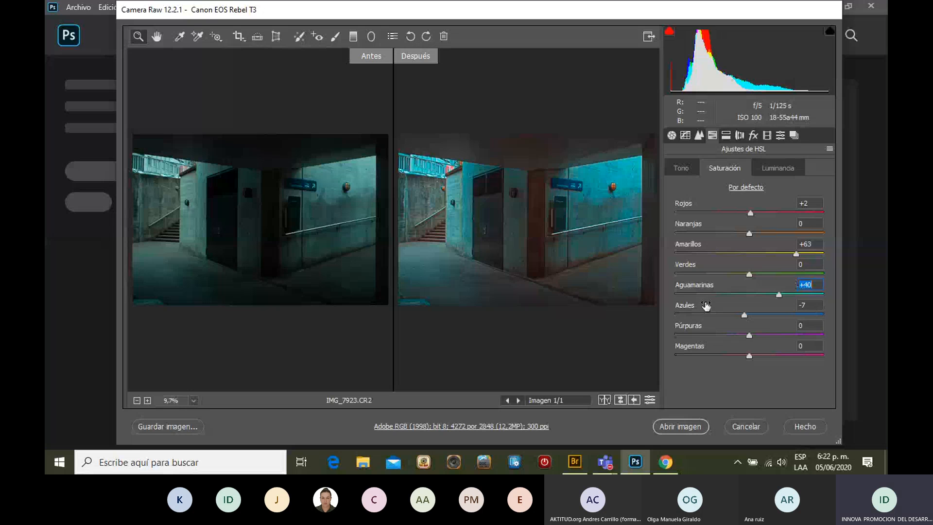
- Try an HSL luminance of +21 for the aquas before settling on +13
left_click(778, 168)
left_click(749, 293)
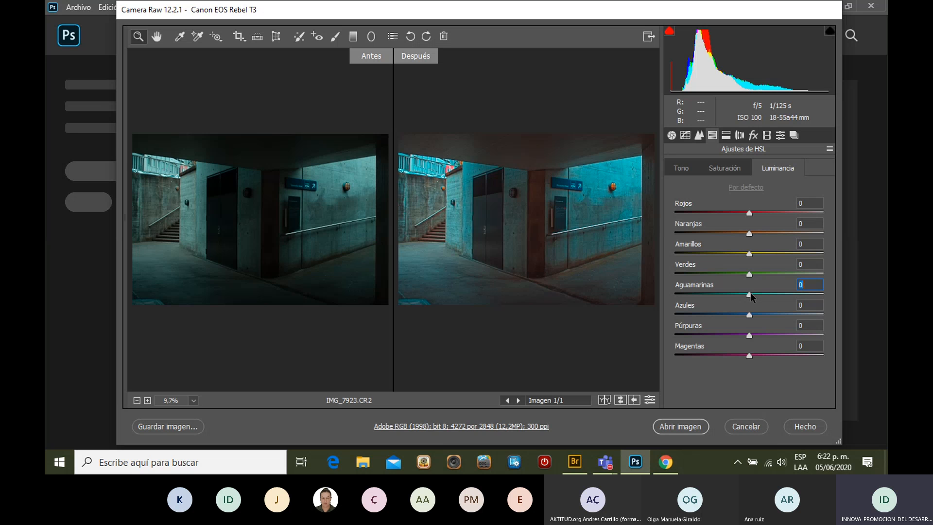
mouse_move(750, 293)
left_mouse_down()
mouse_move(773, 288)
mouse_move(767, 292)
left_mouse_up()
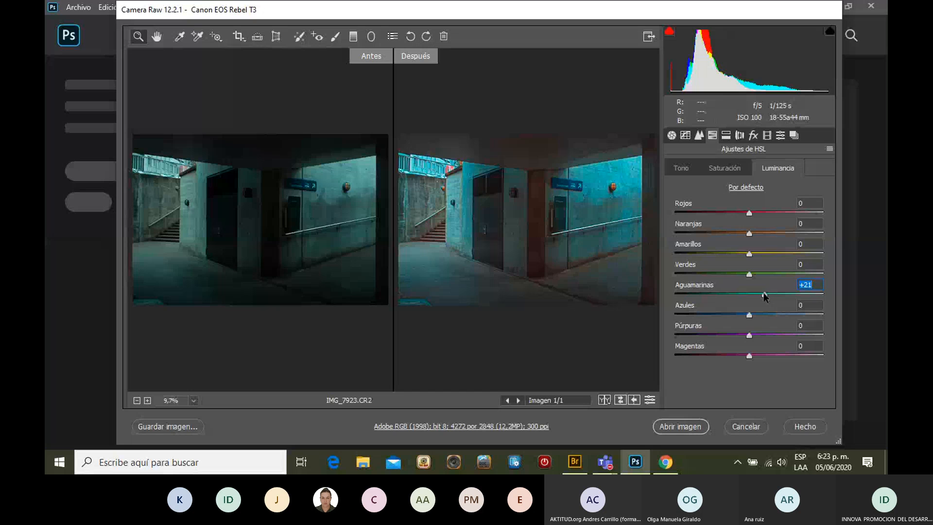
mouse_move(764, 294)
left_mouse_down()
mouse_move(714, 307)
mouse_move(760, 305)
left_mouse_up()
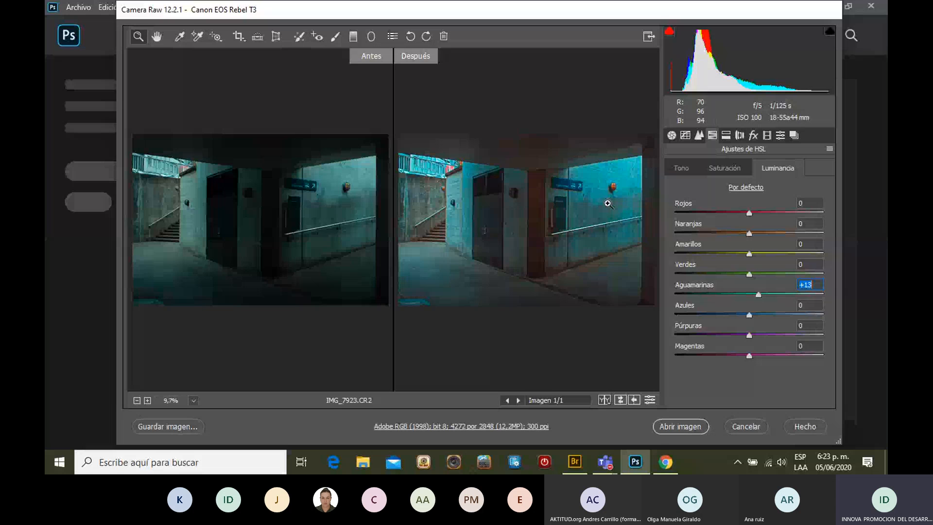
- Split-tone the highlights with a hue of 171 and a saturation of 30
left_click(729, 138)
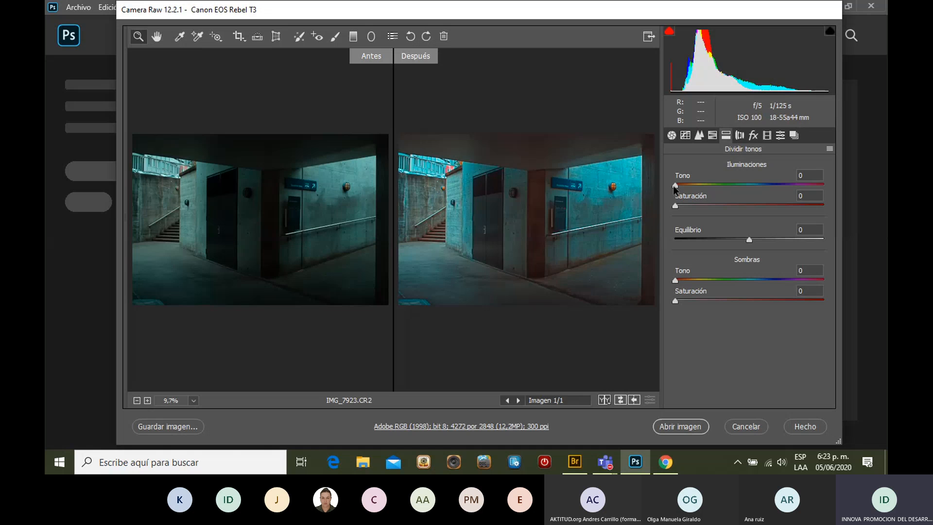
left_click_drag(675, 186, 740, 188)
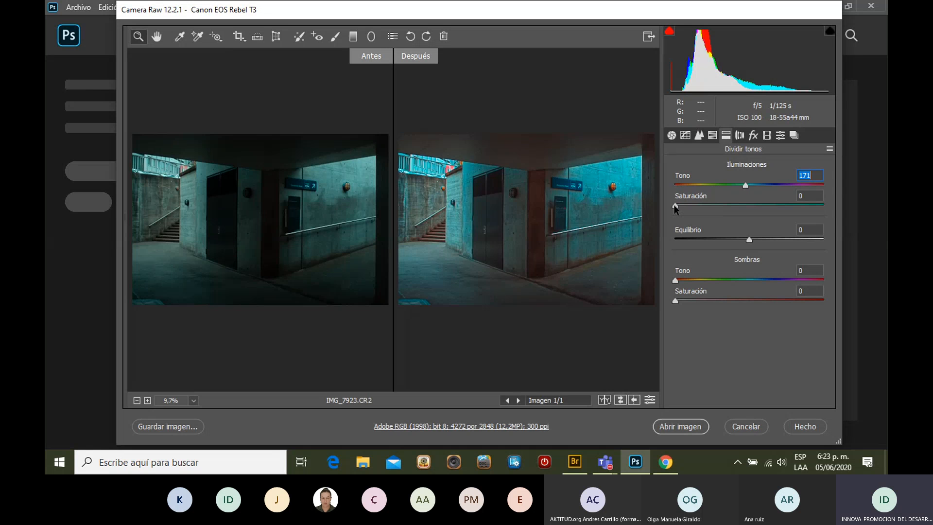
left_click_drag(675, 206, 786, 187)
type("30")
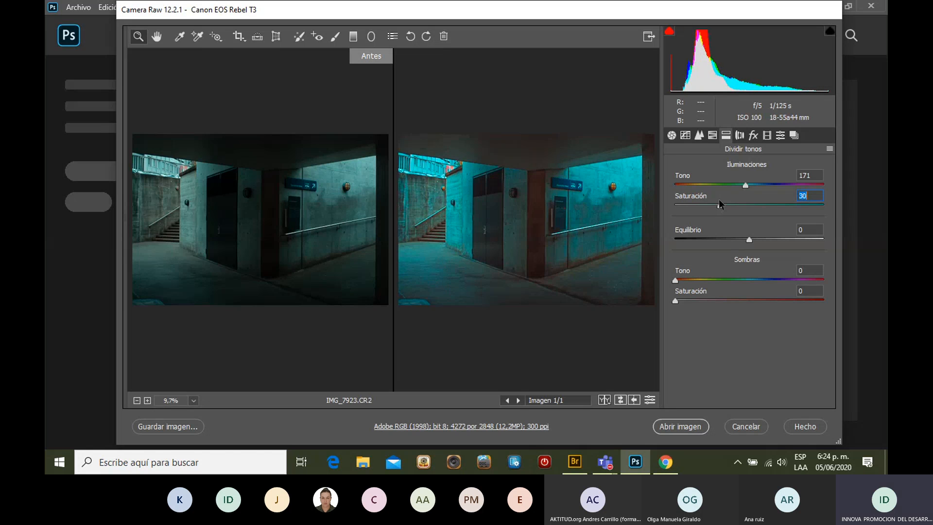
key("Return")
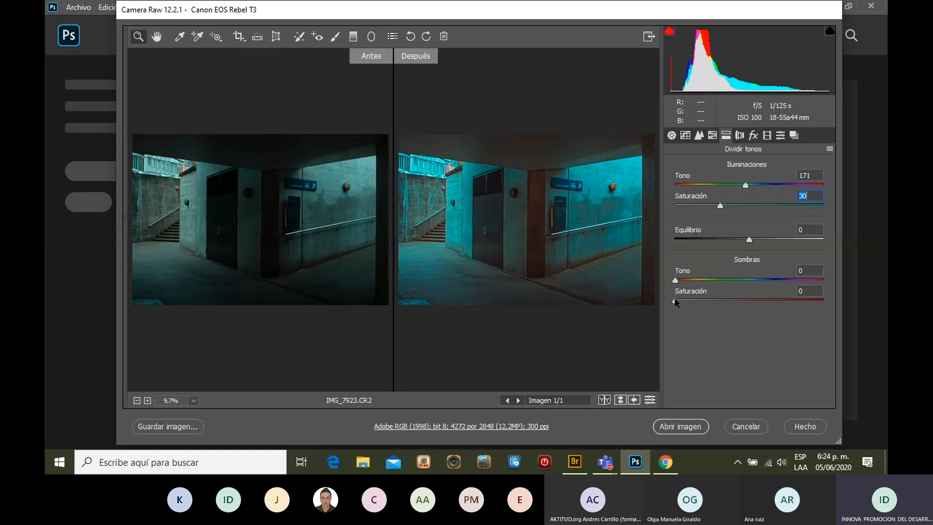
- Balance the split toning, trying 14 before 9 for the shadows saturation and 33 before 21 for the highlights saturation
left_click_drag(675, 298, 696, 305)
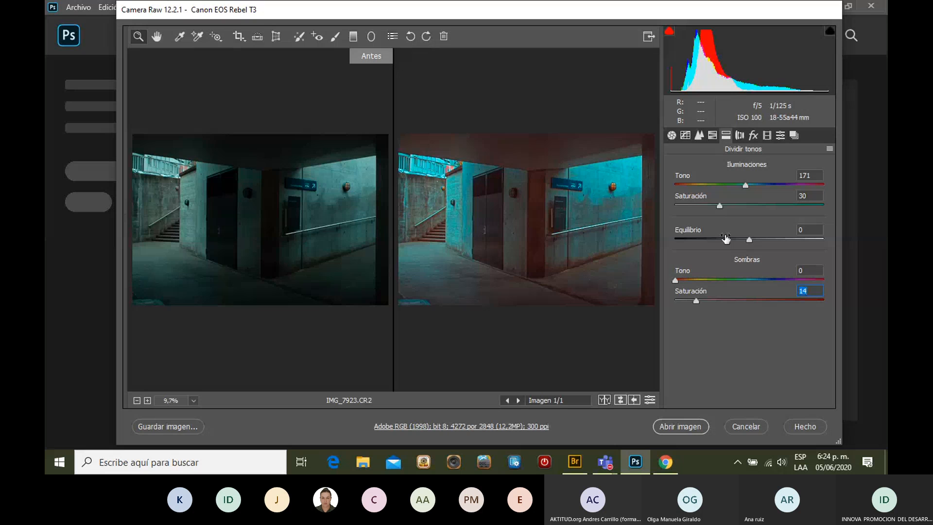
left_click(721, 205)
left_click_drag(721, 207, 725, 207)
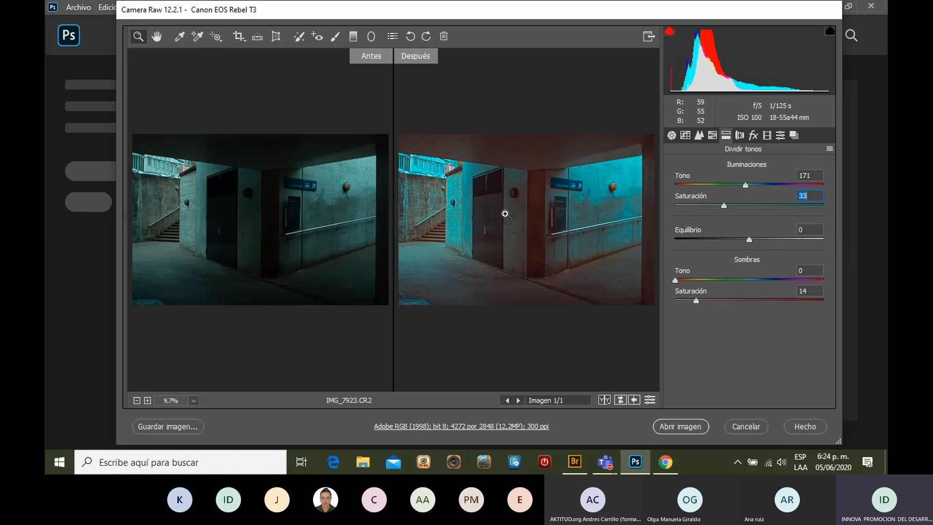
left_click_drag(695, 302, 687, 299)
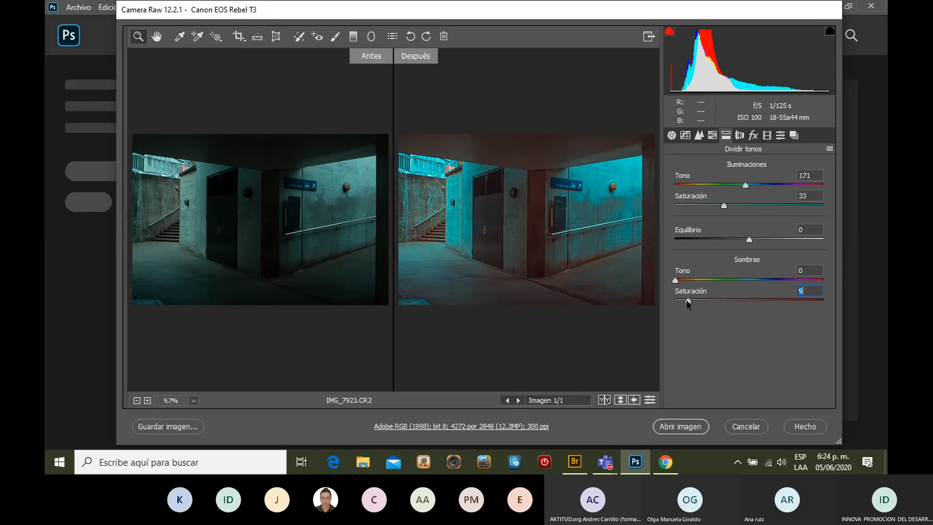
left_click_drag(724, 205, 706, 205)
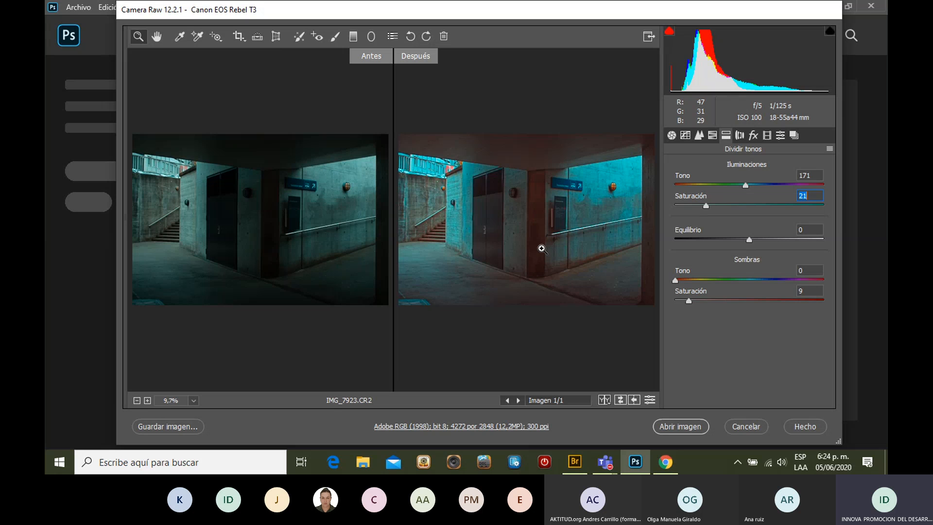
- Enable chromatic aberration removal and profile corrections in the lens corrections
left_click(739, 135)
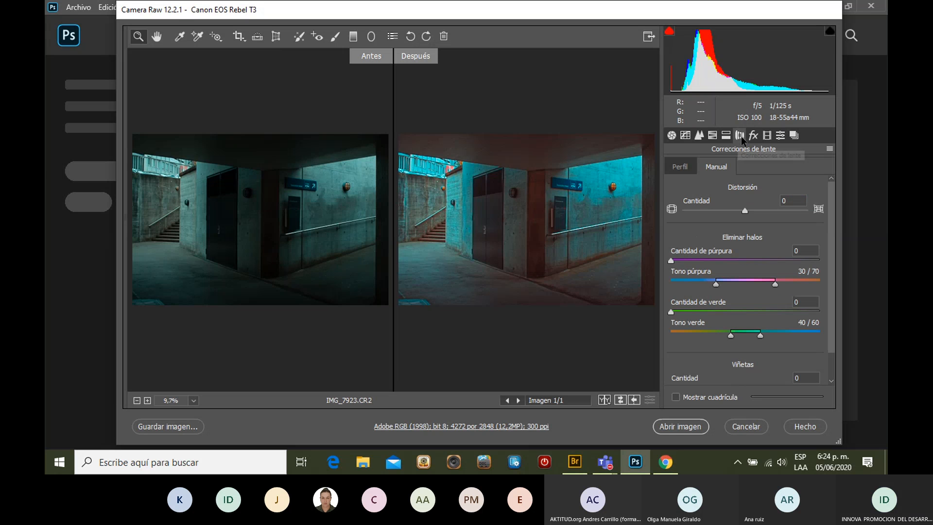
left_click(679, 167)
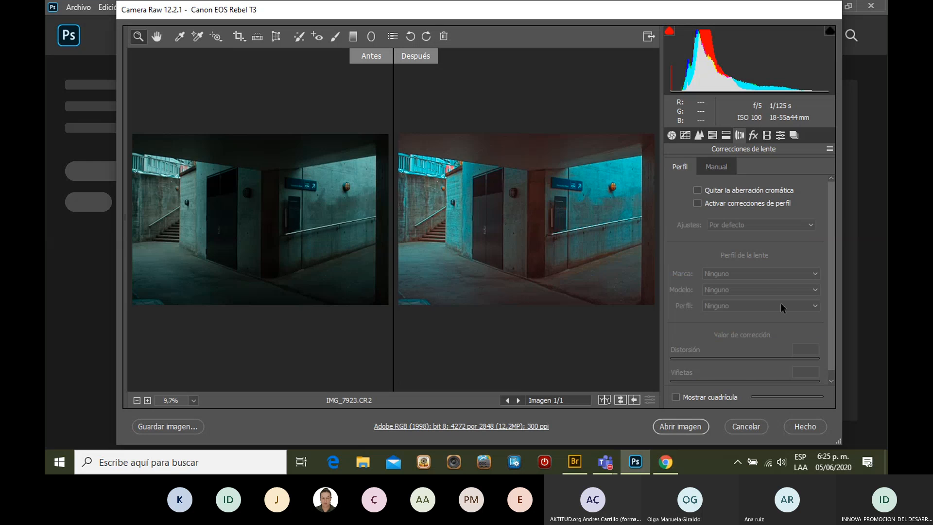
left_click(697, 190)
left_click(697, 202)
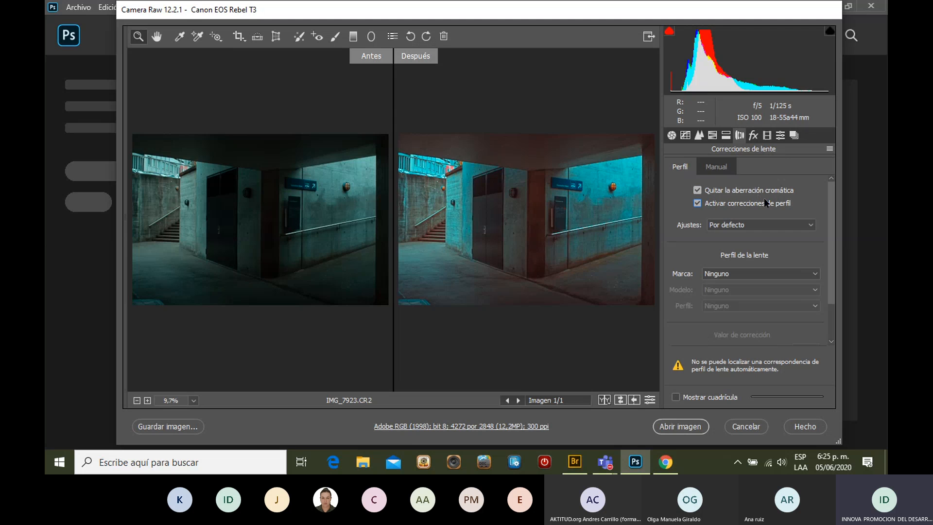
- Switch to Chrome, search Google for "aberracion cromatica" and open the Wikipedia lens diagram among the images to examine the effect
left_click(663, 466)
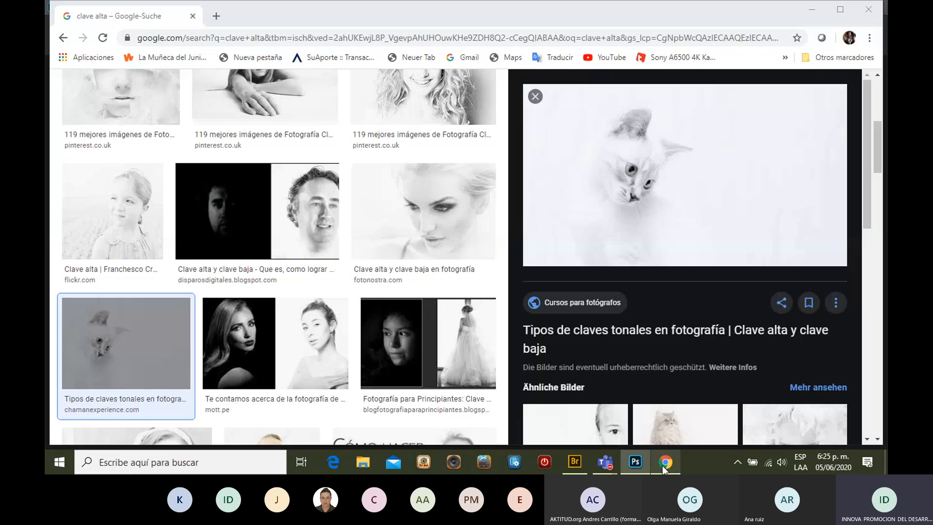
left_click(294, 40)
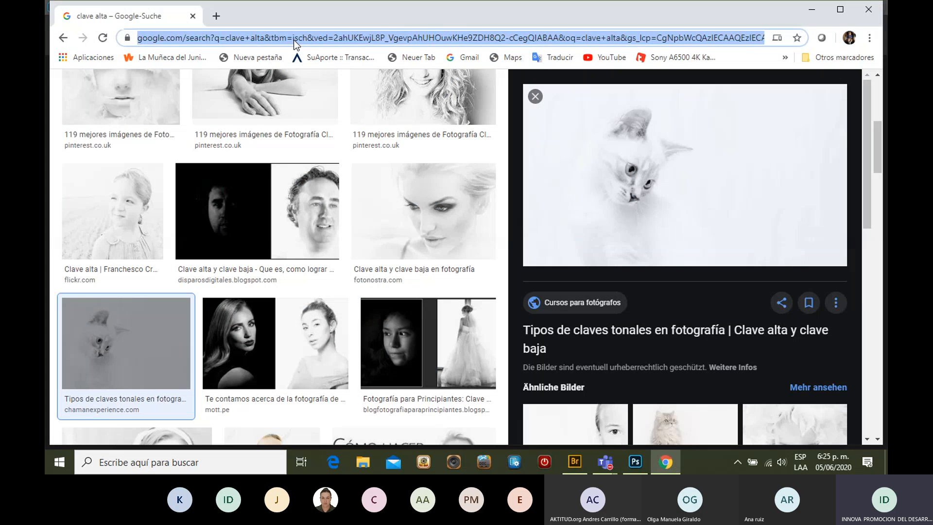
type("averra")
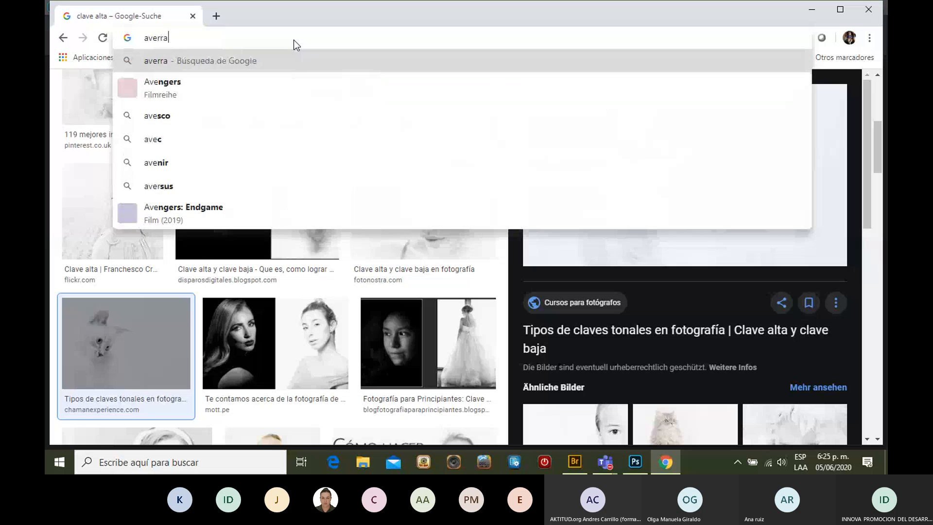
type("cion cromaatica")
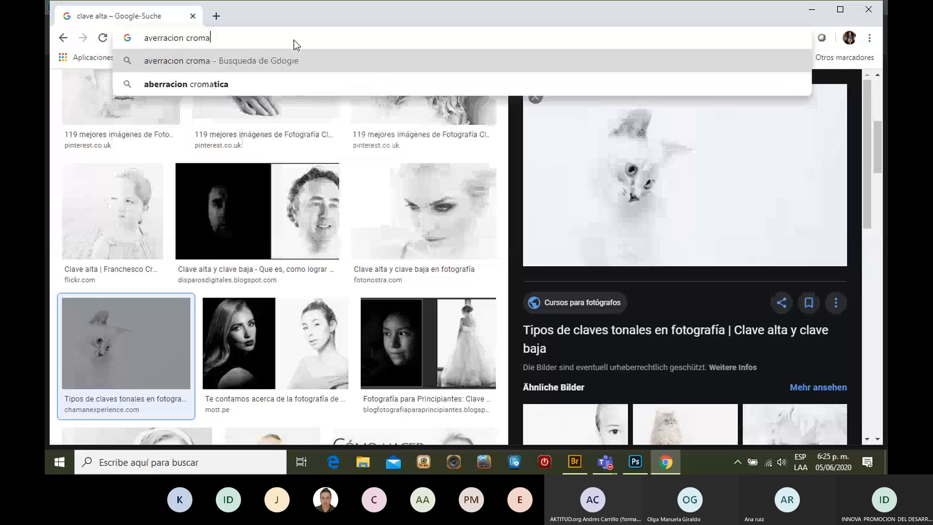
key("Return")
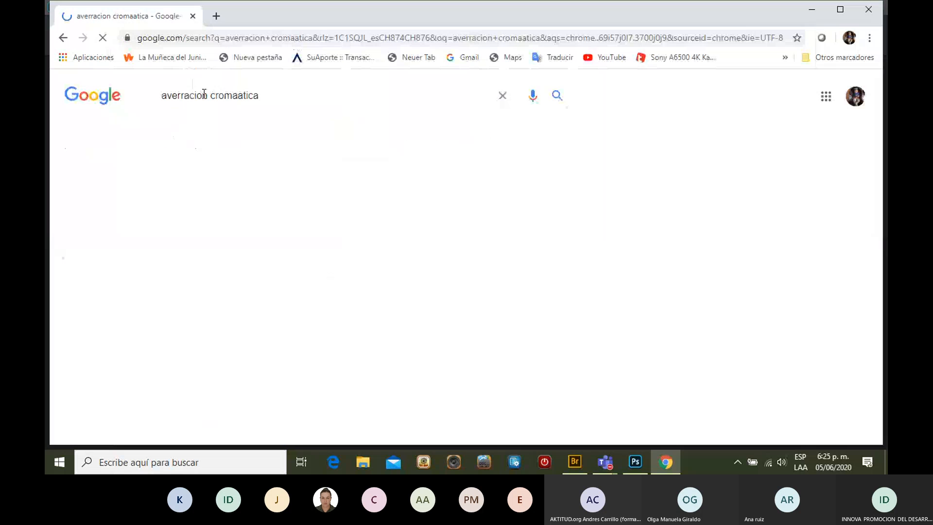
left_click(288, 183)
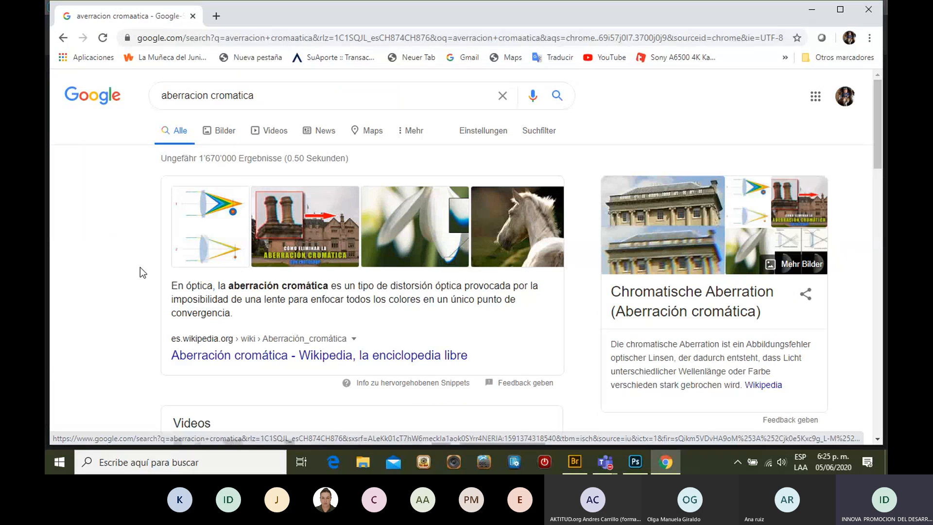
left_click(243, 240)
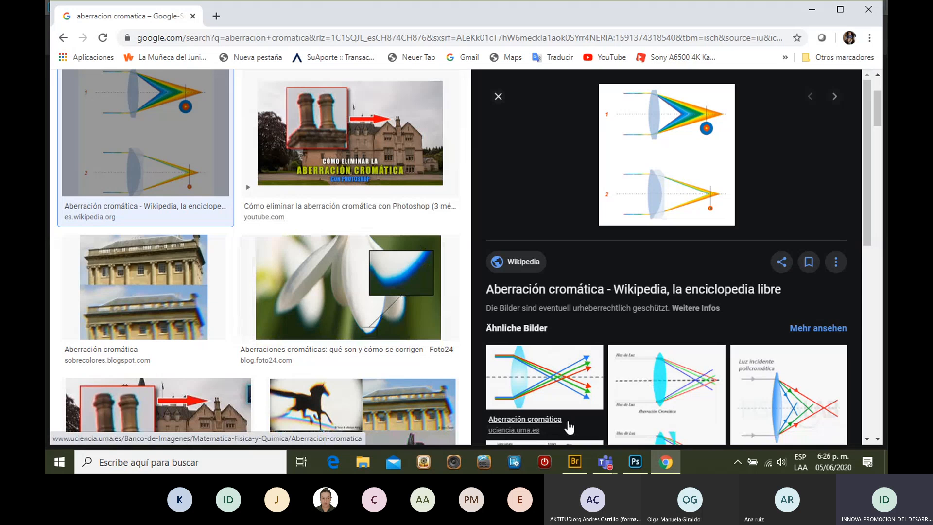
- Return to Camera Raw and try a manual lens vignetting amount of -100 before settling on -63
left_click(636, 465)
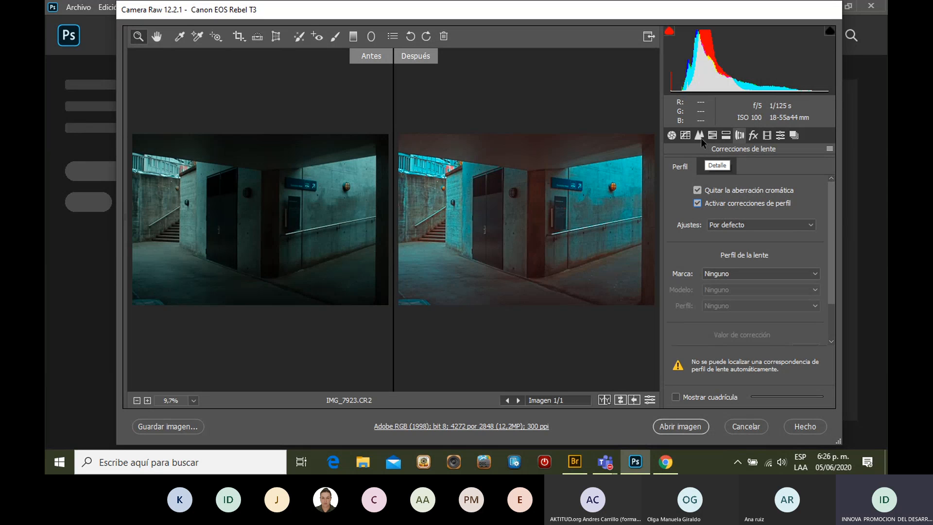
left_click(717, 170)
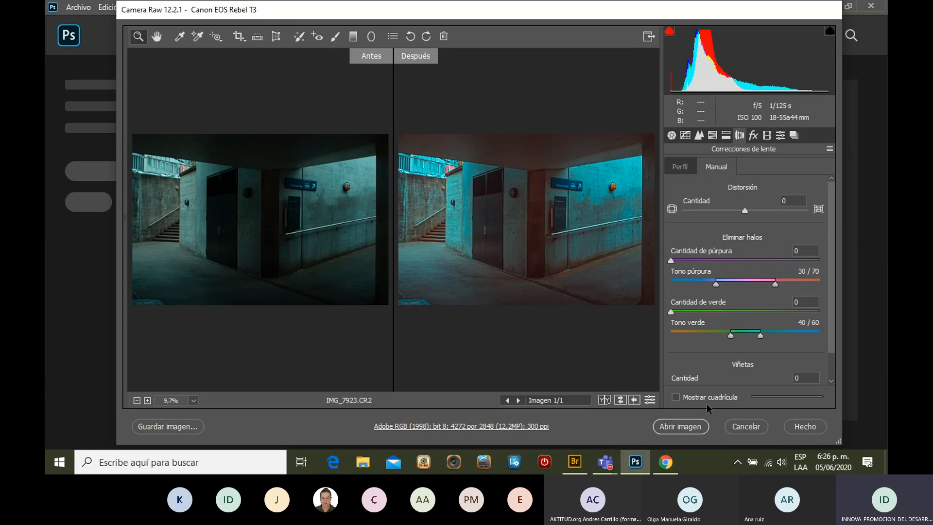
scroll(777, 351, "down", 1)
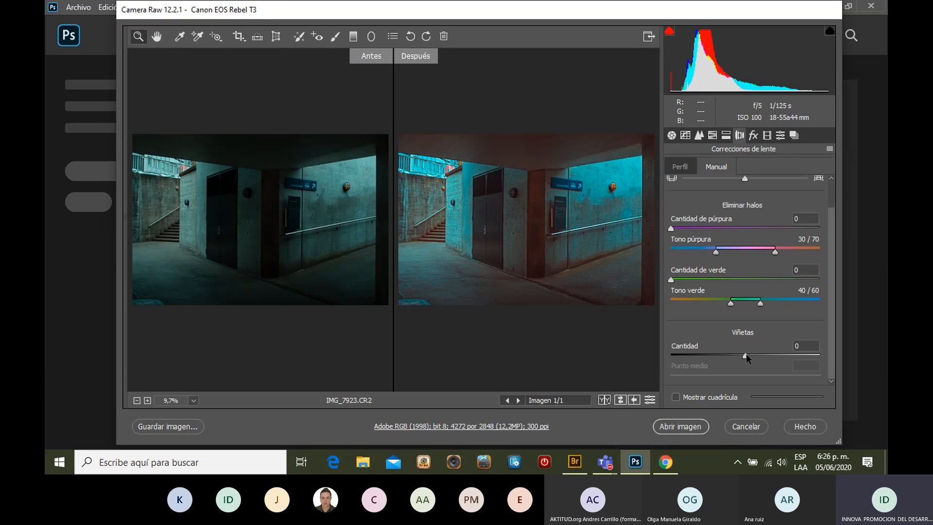
left_click_drag(745, 356, 667, 360)
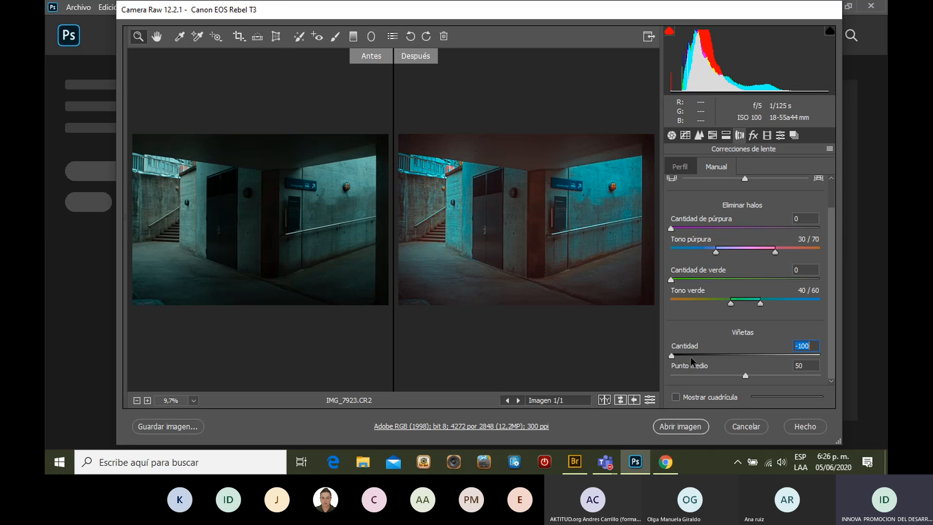
left_click_drag(672, 356, 698, 356)
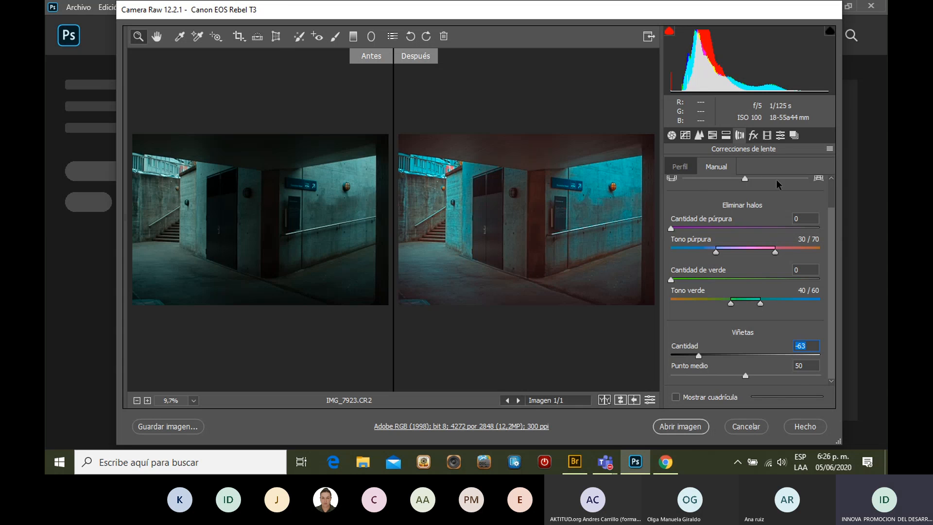
- Try a grain amount of 8 and return it to 0
left_click(753, 136)
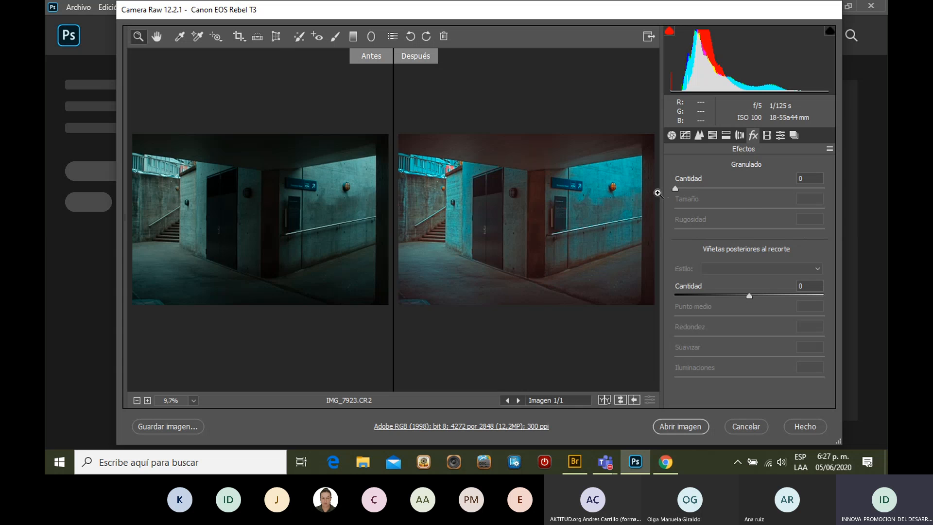
left_click_drag(676, 188, 691, 188)
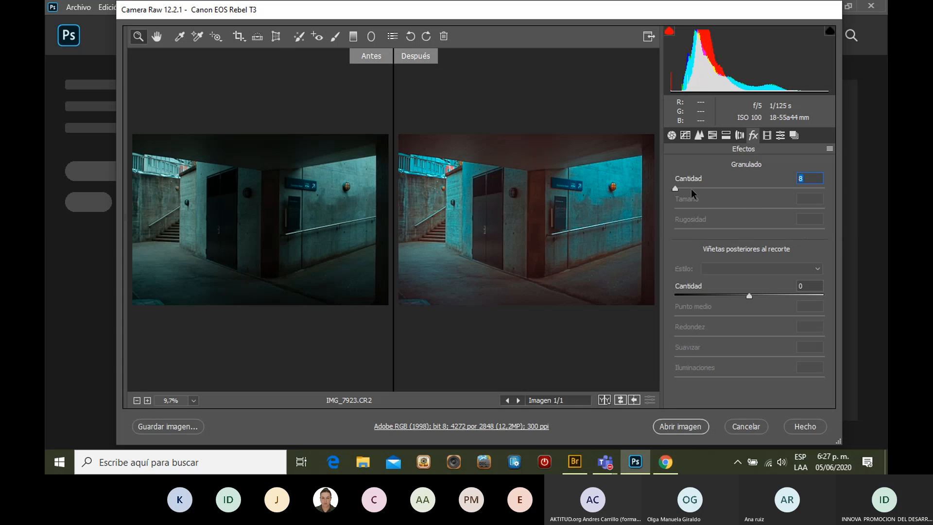
type("0")
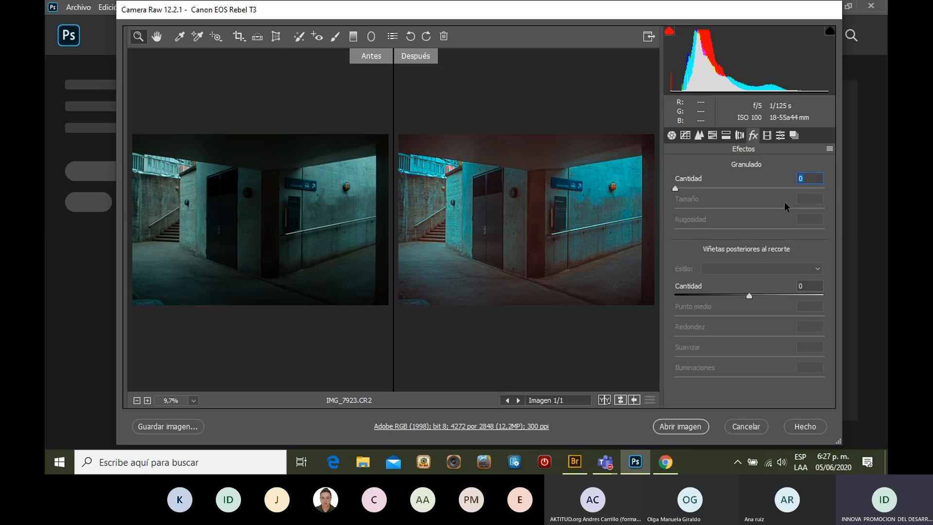
- In the calibration, try red primary hues of -100 and +100 before settling on -41, and set the blue primary hue to -100
left_click(767, 136)
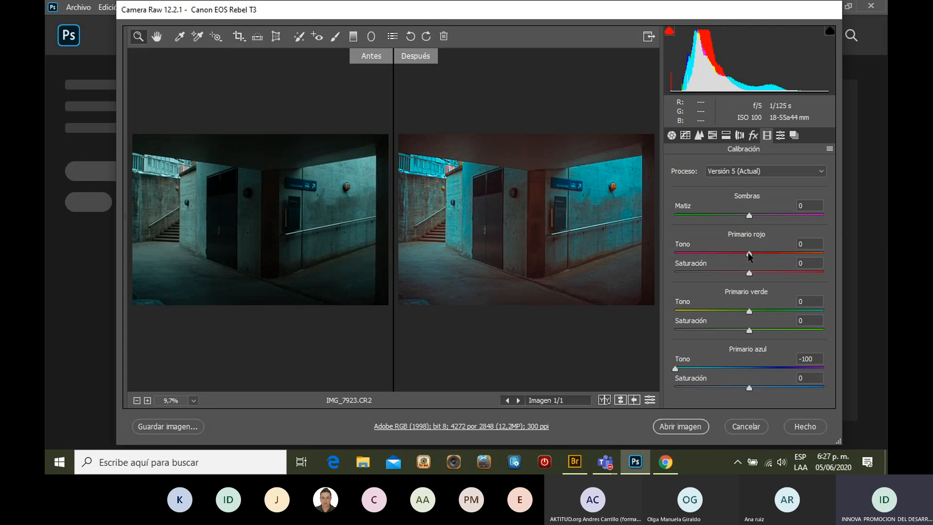
left_click_drag(748, 254, 661, 258)
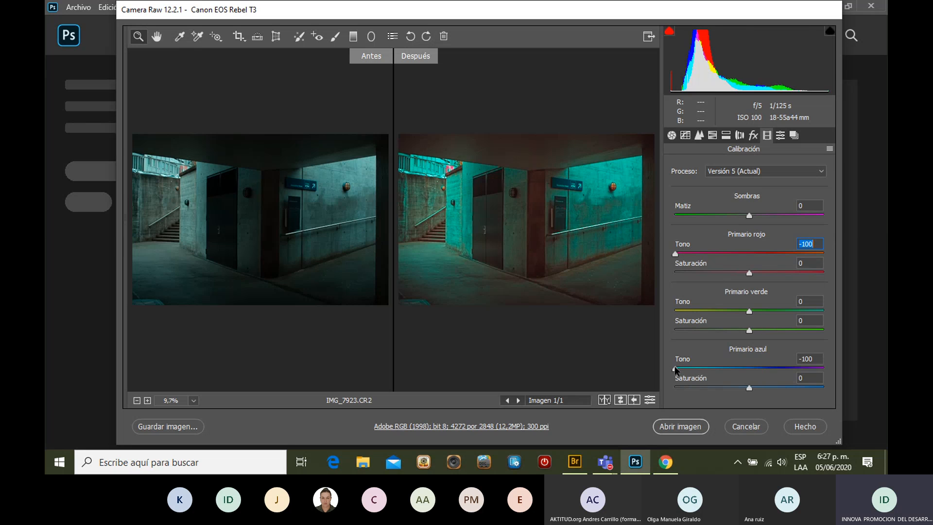
left_click(674, 366)
left_click_drag(698, 363, 633, 370)
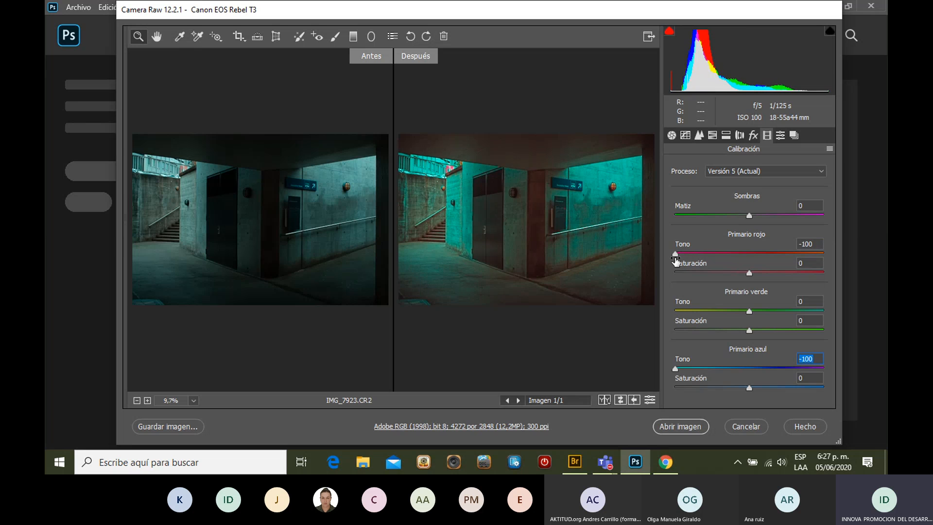
left_click_drag(675, 255, 826, 255)
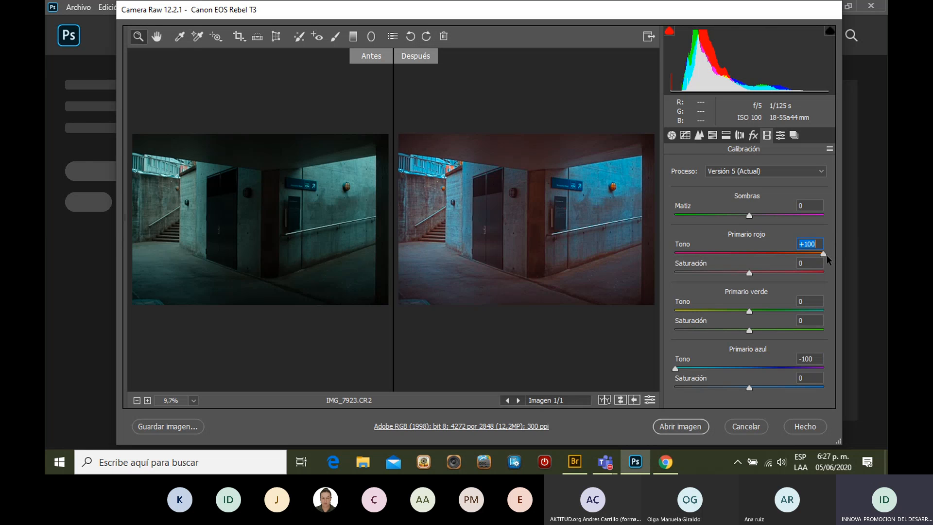
left_click_drag(828, 259, 719, 257)
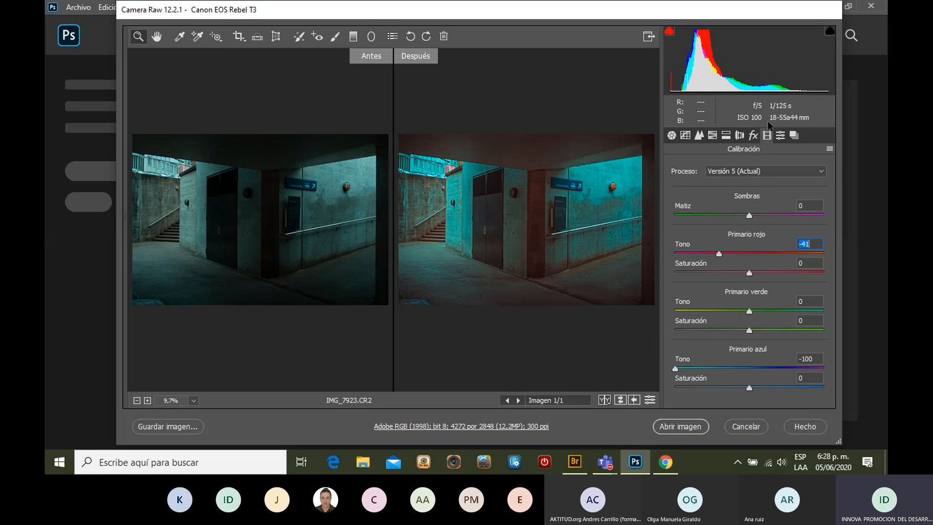
- Look over the preset groups and the commands for loading and saving settings, and open the adjusted image in Photoshop
left_click(780, 135)
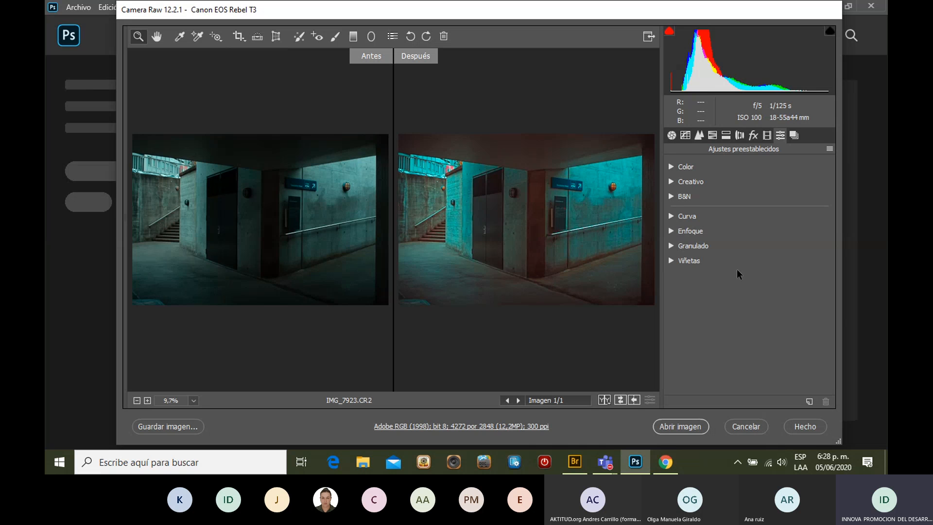
left_click(830, 149)
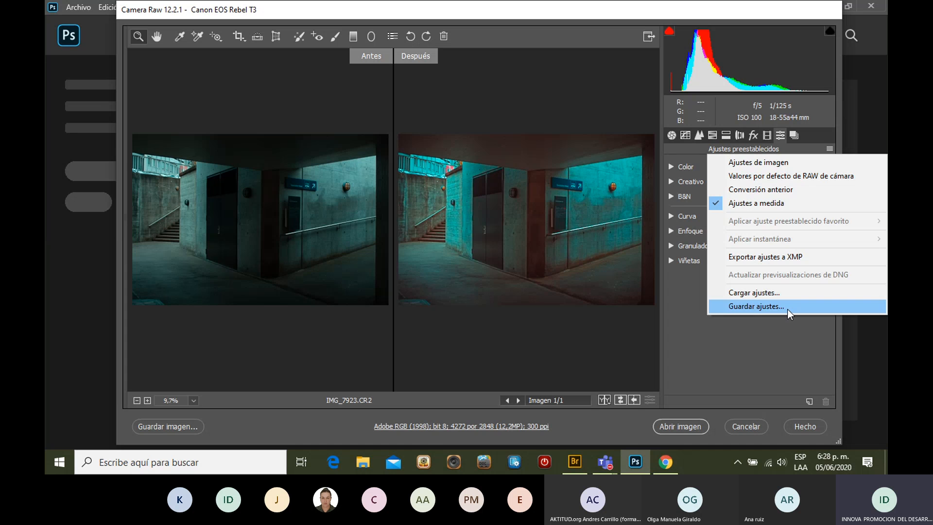
left_click(777, 360)
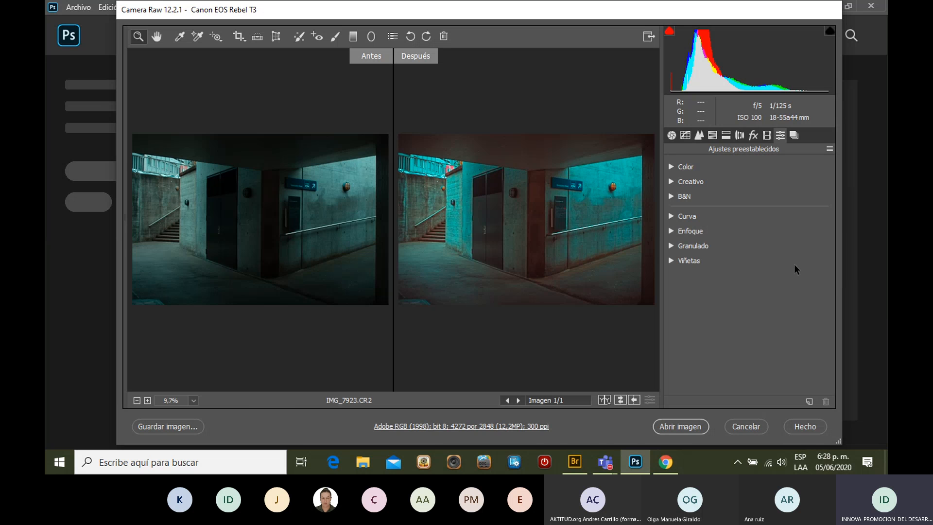
left_click(794, 135)
left_click(777, 137)
left_click(698, 428)
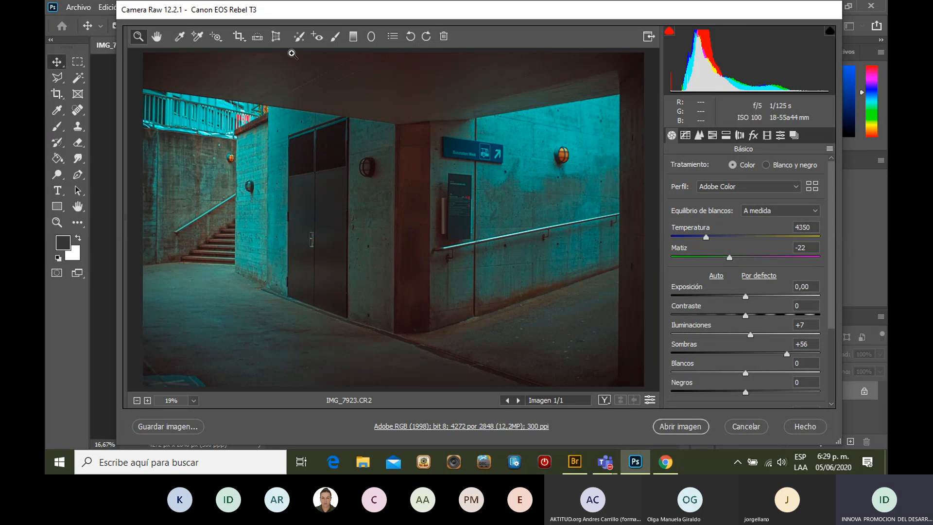
- Try guided Upright with a vertical guide on the stairwell wall edge and a horizontal one along the door wall's base, and delete the latter
left_click(276, 36)
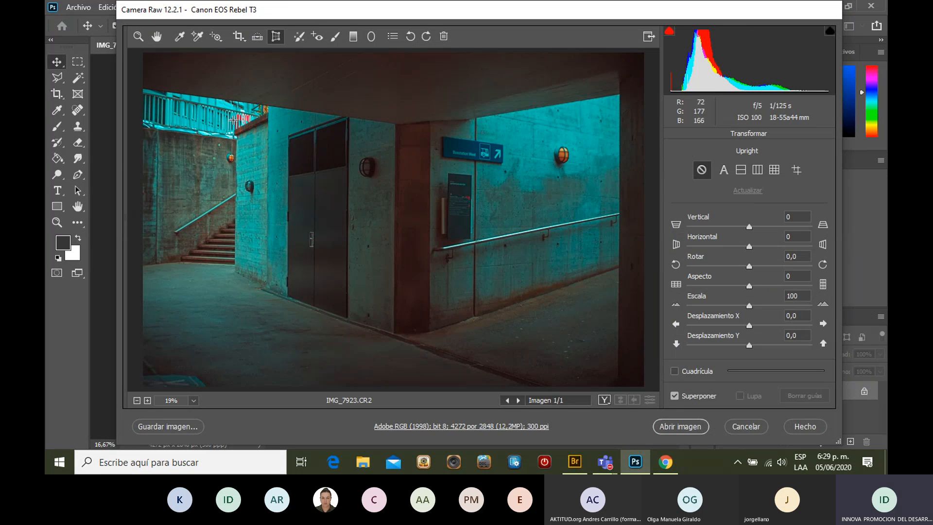
mouse_move(233, 120)
left_mouse_down()
mouse_move(265, 204)
mouse_move(236, 170)
mouse_move(253, 167)
mouse_move(242, 157)
left_mouse_up()
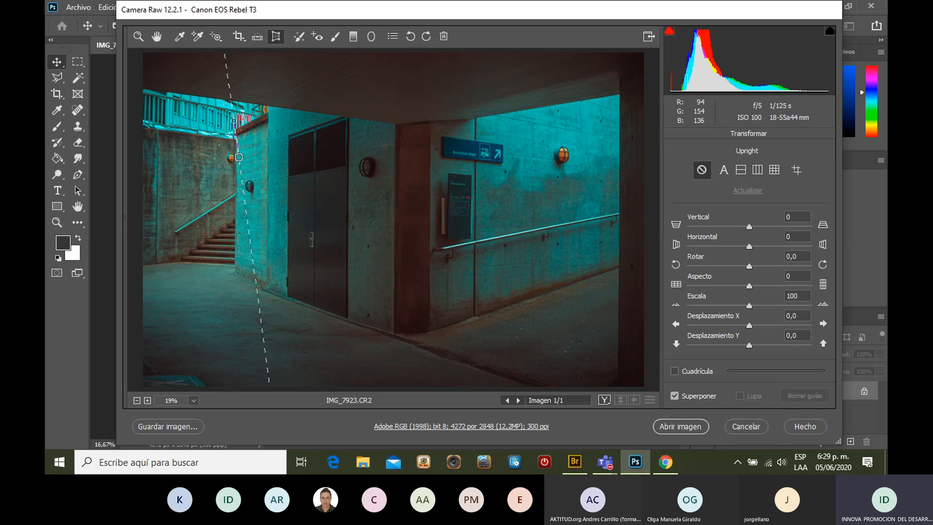
key("z")
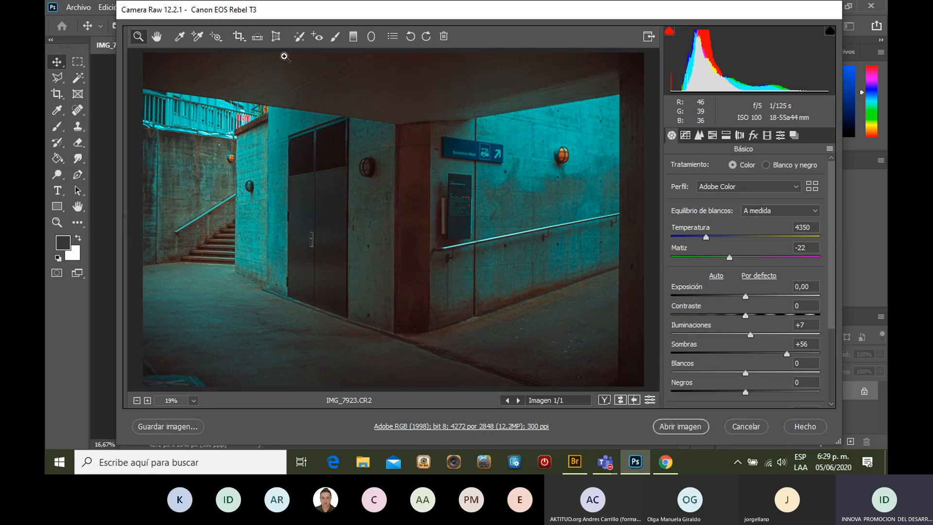
left_click(275, 36)
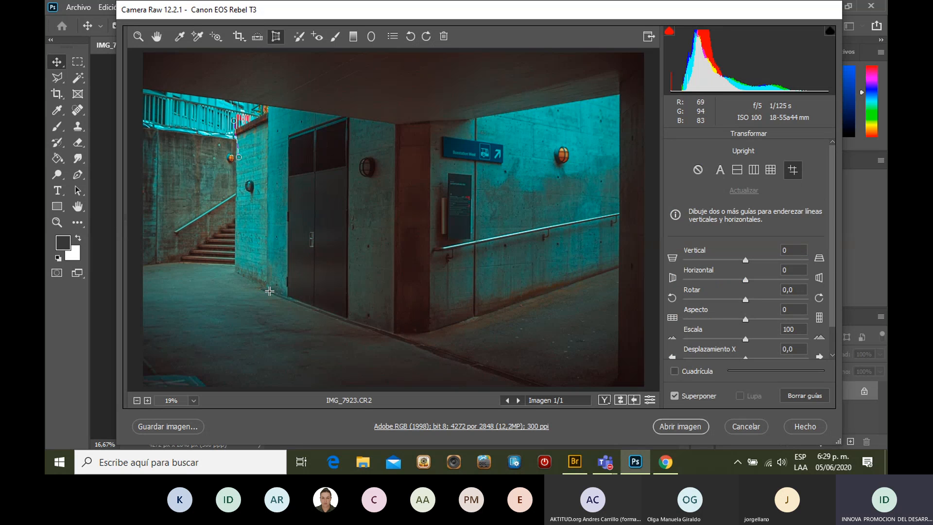
mouse_move(263, 289)
left_mouse_down()
mouse_move(362, 309)
mouse_move(350, 319)
left_mouse_up()
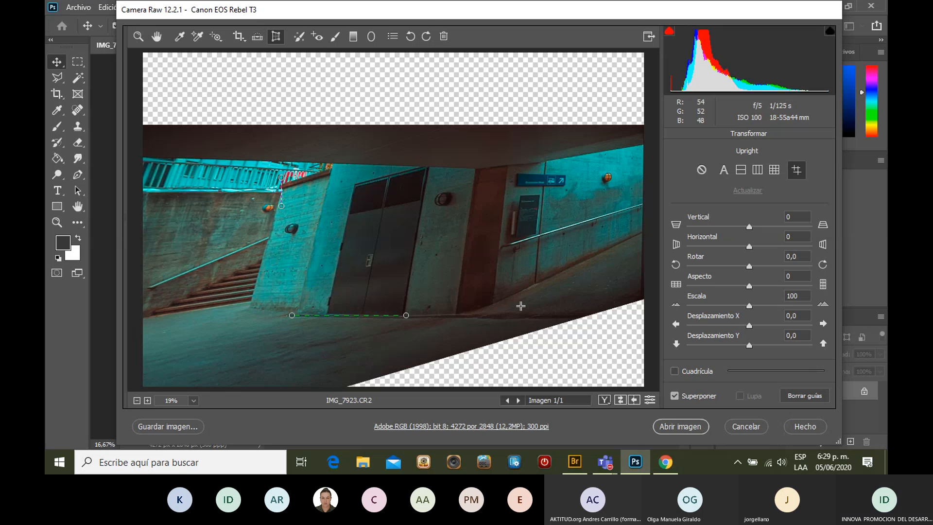
key("Delete")
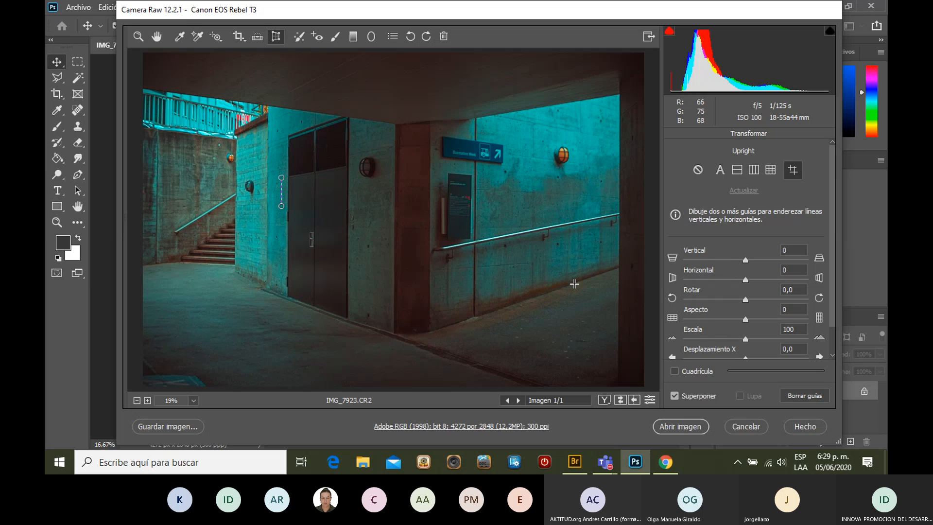
- Try a horizontal Upright guide along the base of the handrail wall and undo the perspective correction
left_click_drag(575, 283, 420, 335)
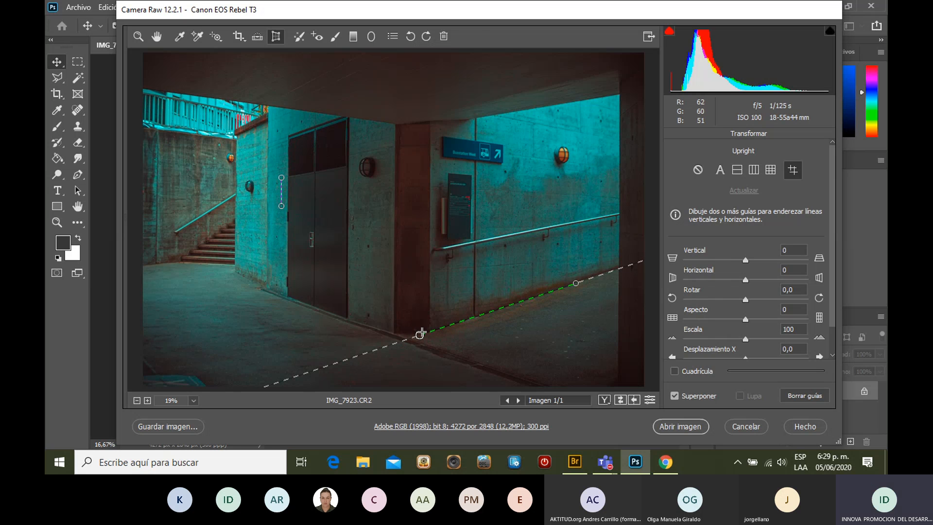
key("z")
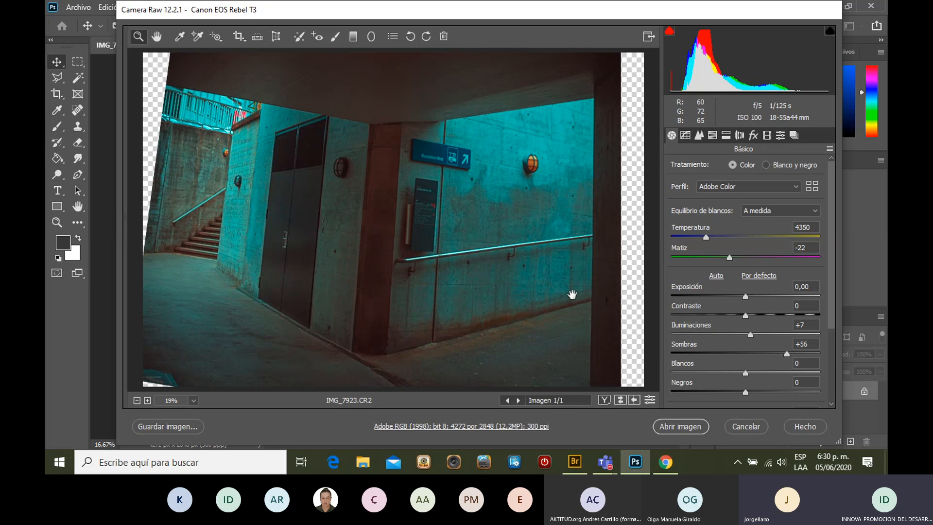
key("ctrl+z")
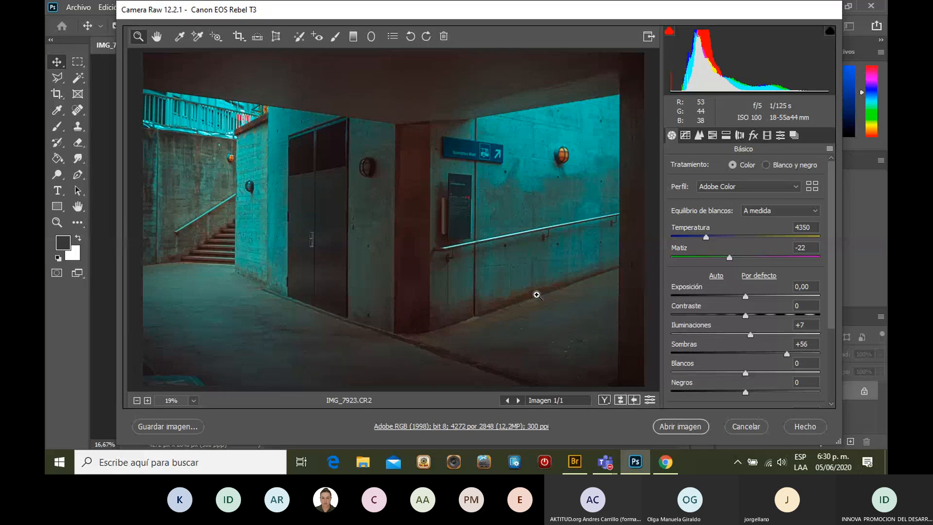
- Open the photo from Camera Raw in Photoshop
left_click(669, 427)
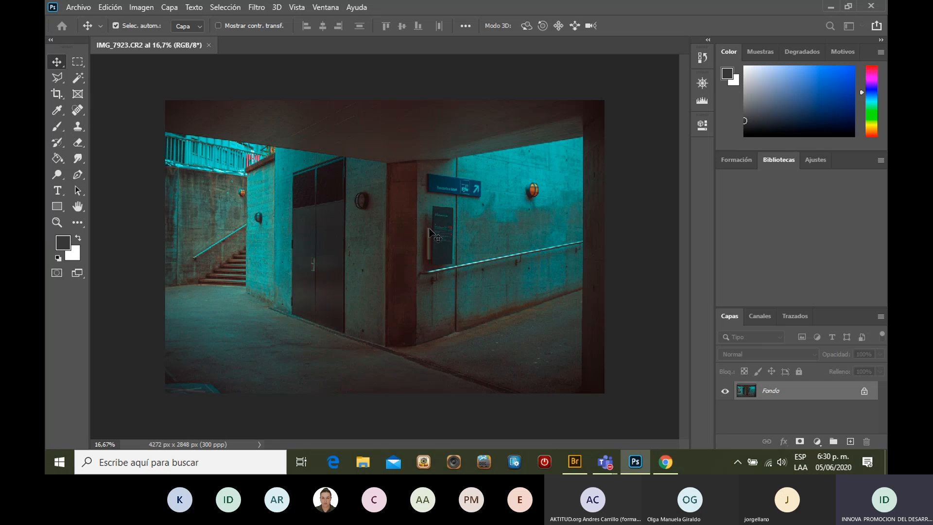
key("alt")
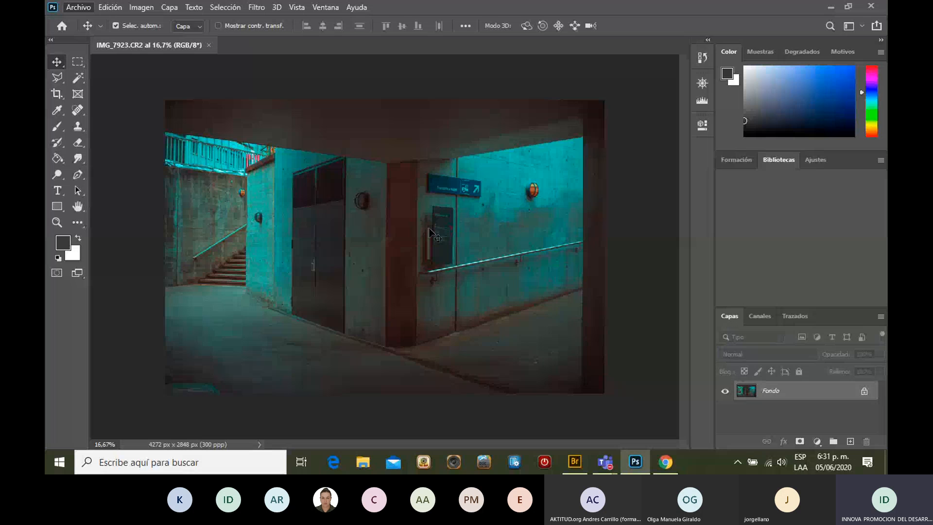
- Switch to Bridge and browse the RAW photo thumbnails in the 100CANON folder
left_click(574, 461)
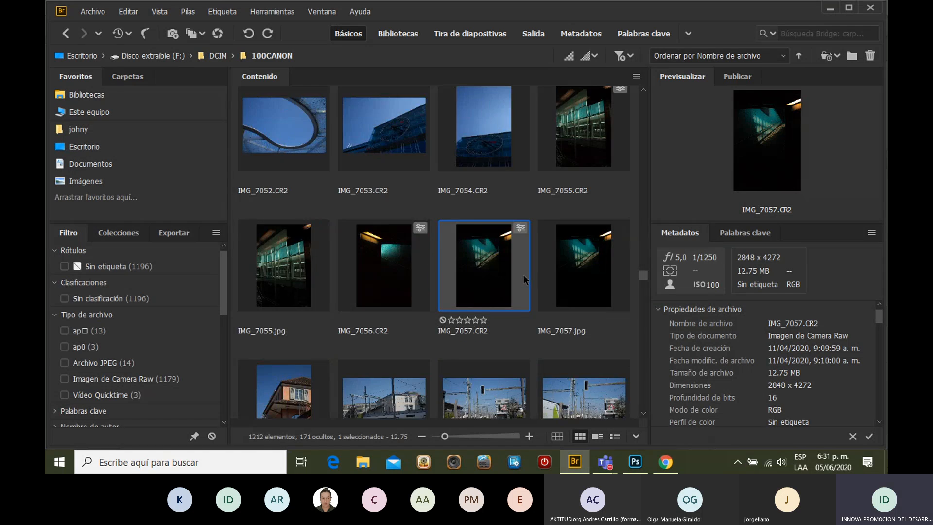
scroll(493, 302, "up", 1)
scroll(494, 302, "up", 5)
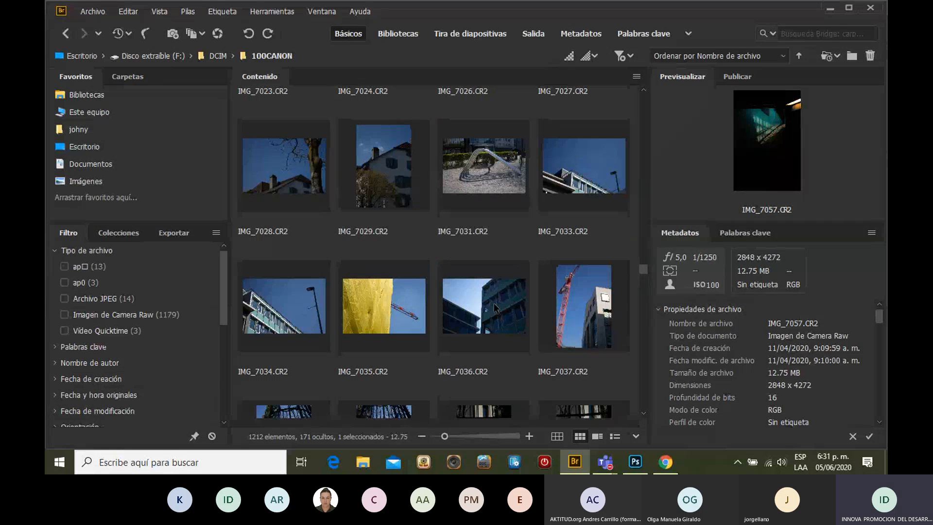
scroll(494, 302, "up", 2)
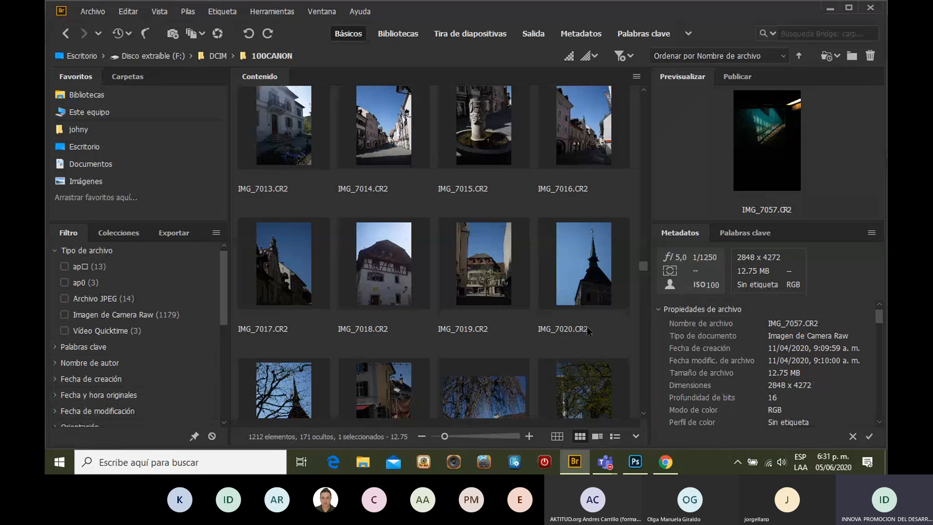
scroll(479, 260, "up", 3)
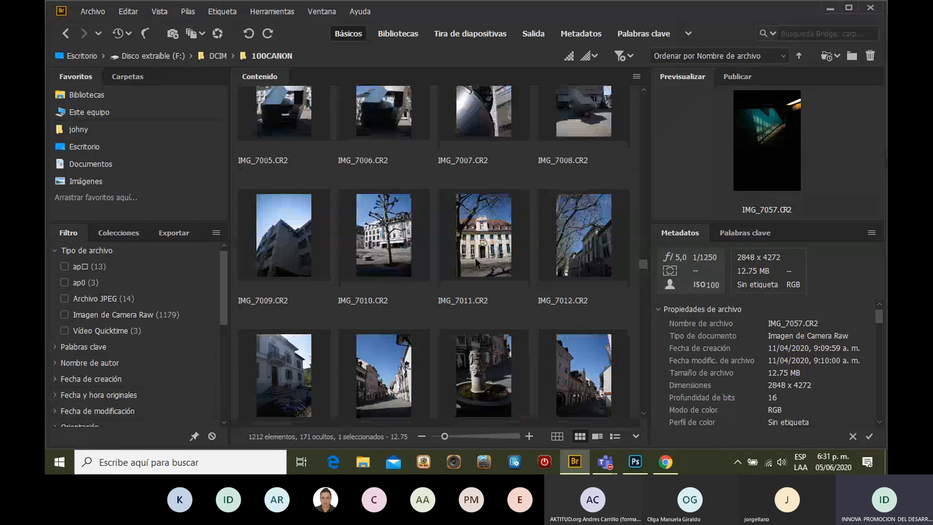
scroll(476, 261, "up", 5)
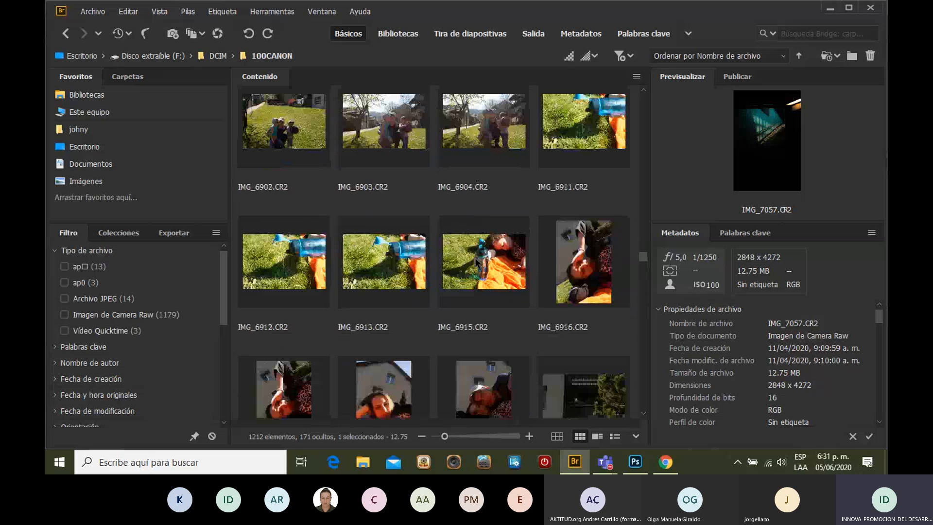
scroll(478, 262, "up", 4)
scroll(478, 262, "down", 5)
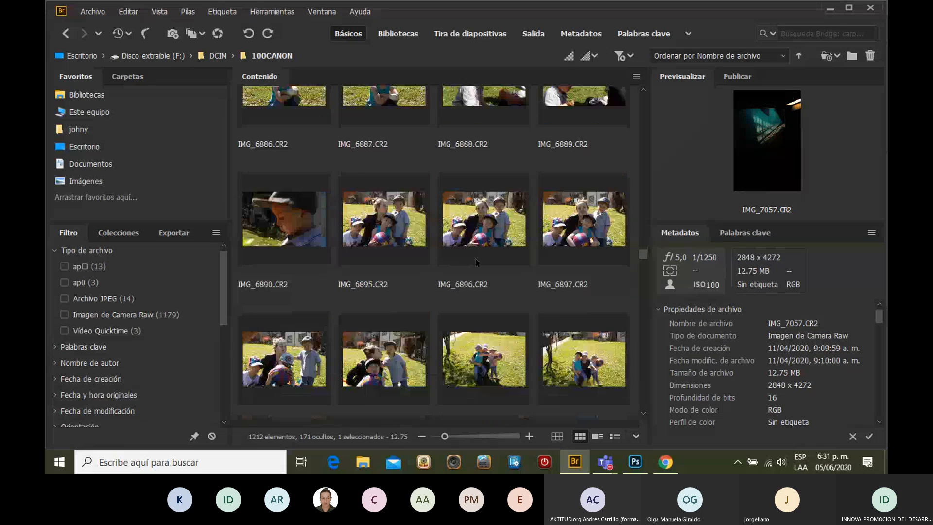
scroll(479, 260, "down", 10)
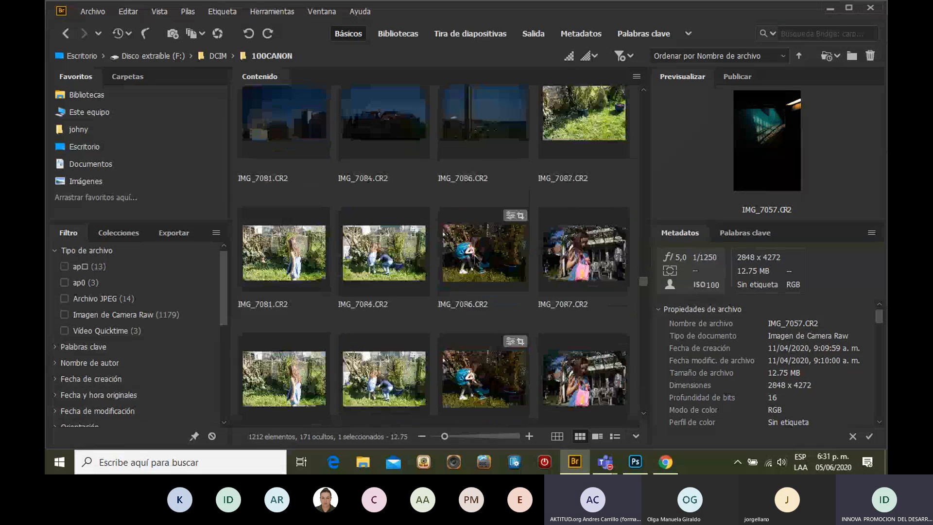
scroll(478, 262, "down", 15)
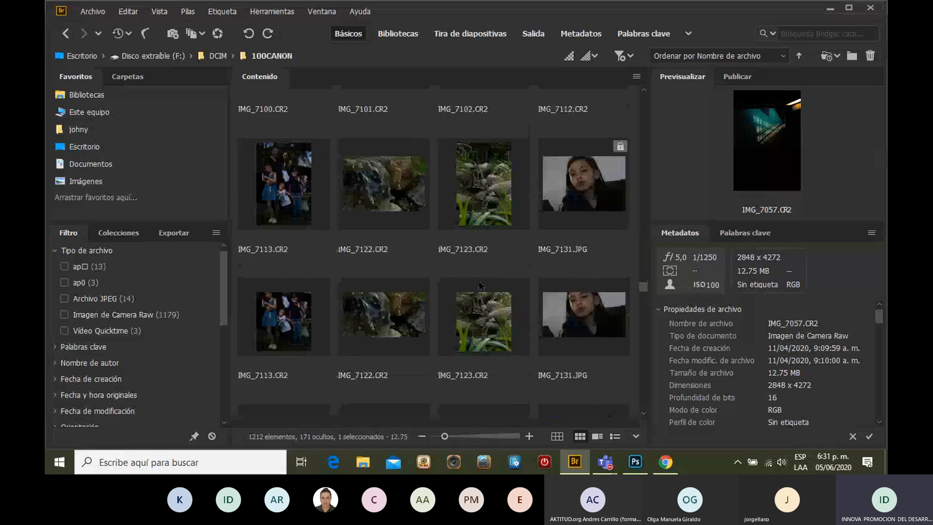
scroll(477, 285, "down", 5)
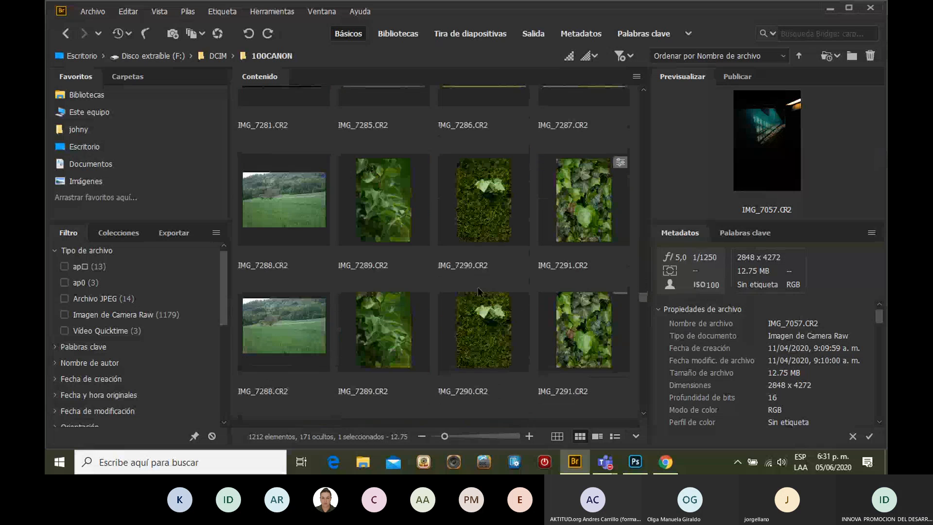
scroll(478, 286, "up", 3)
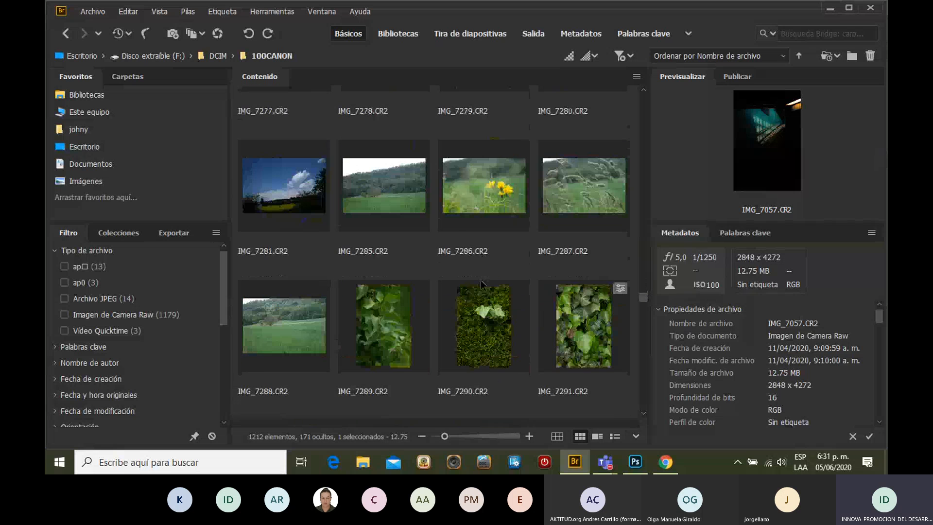
scroll(480, 280, "down", 4)
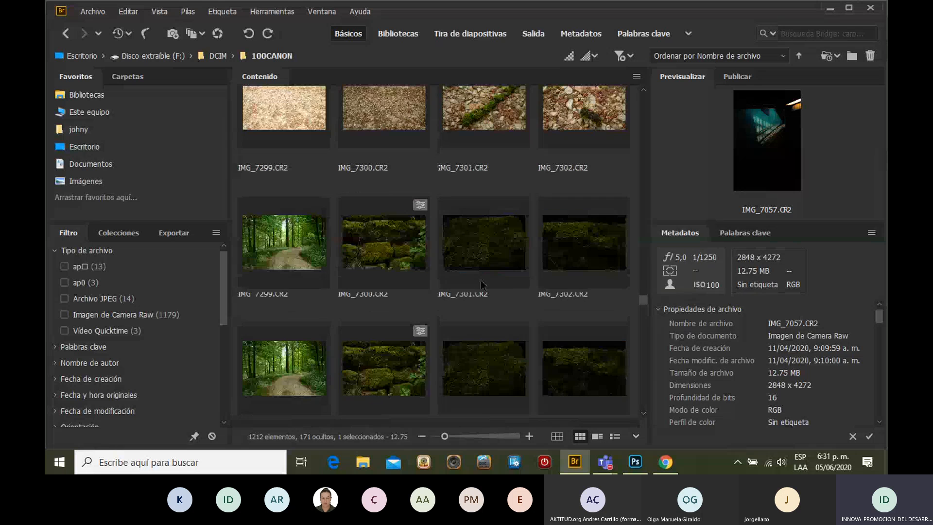
scroll(481, 284, "down", 2)
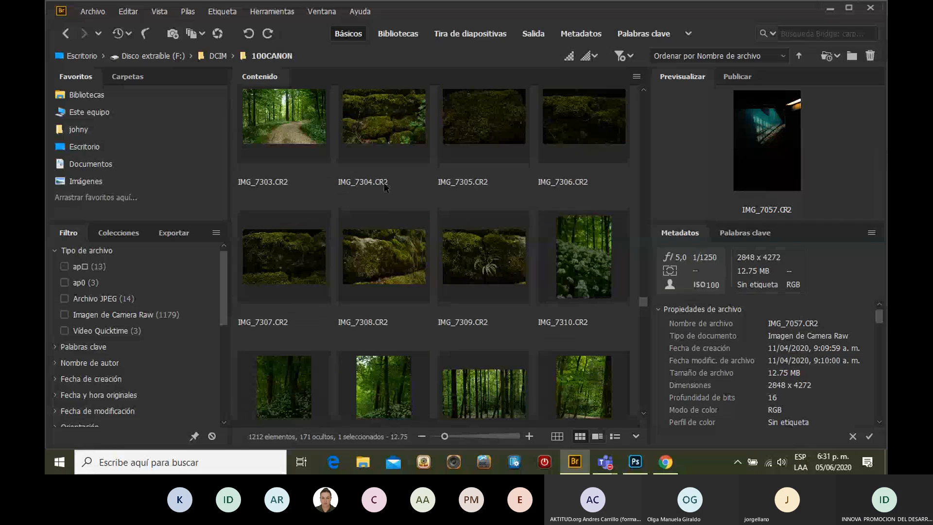
- Return to Photoshop, review the legacy Save for Web export settings for the photo, and cancel the export
left_click(636, 465)
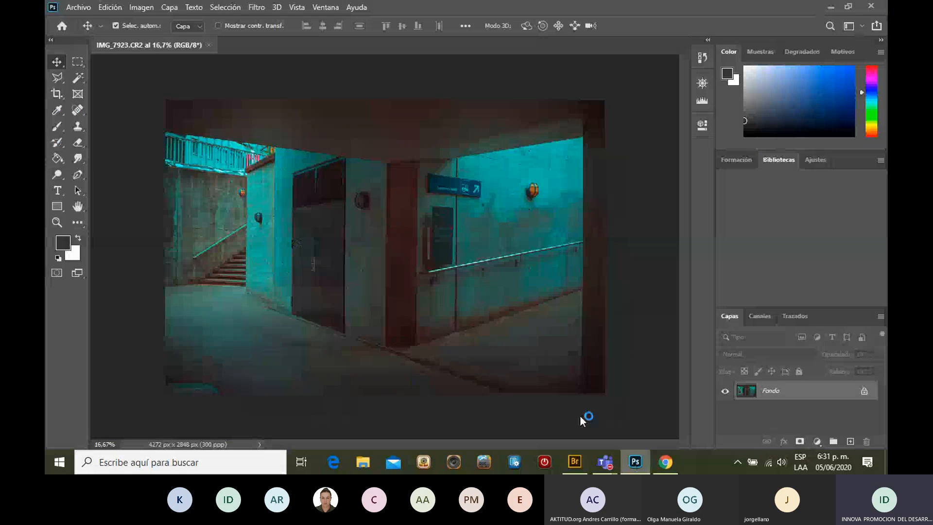
left_click(79, 7)
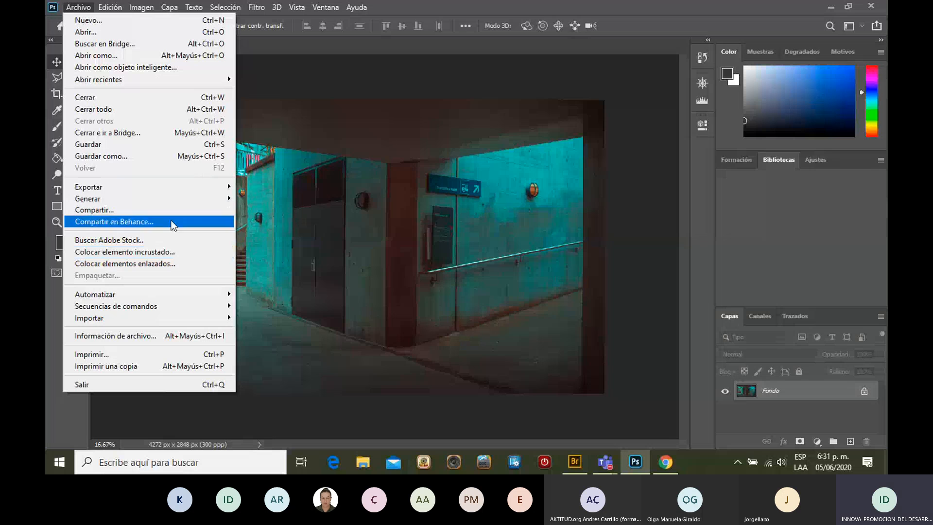
mouse_move(174, 190)
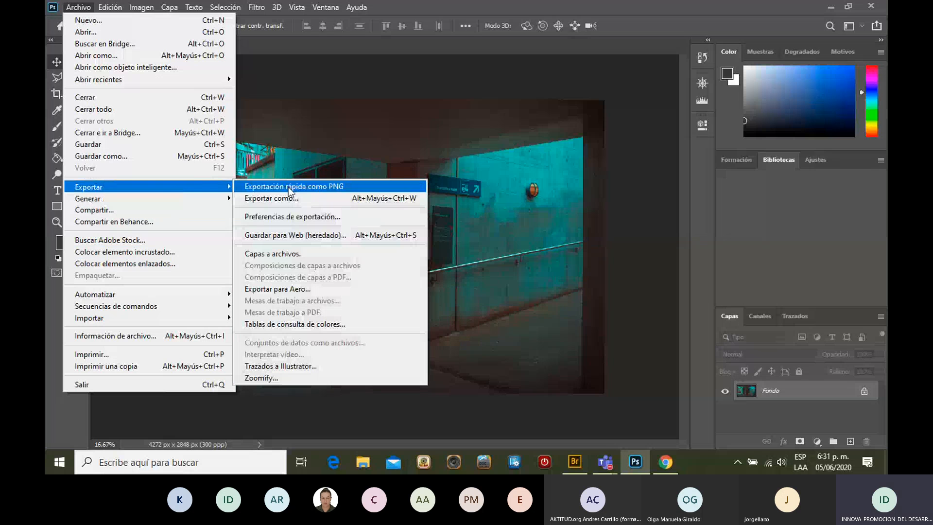
left_click(323, 237)
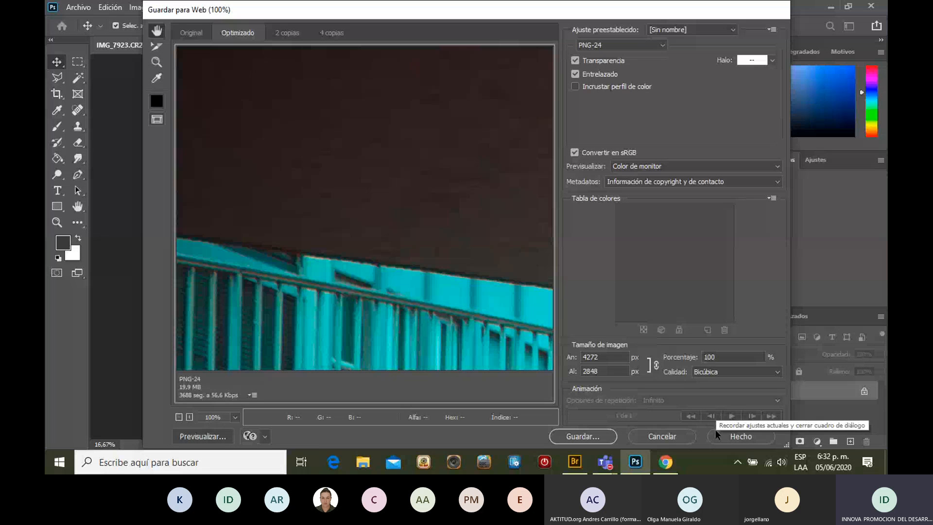
left_click(671, 432)
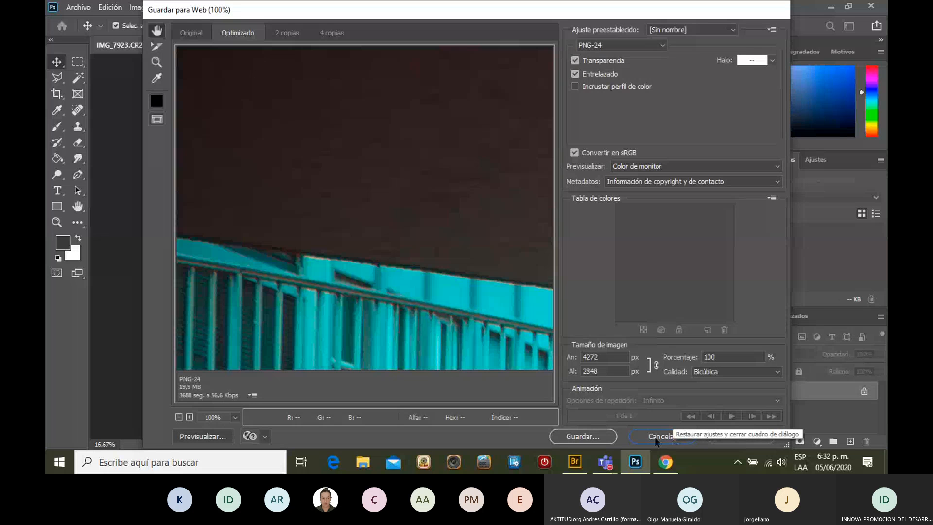
left_click(672, 437)
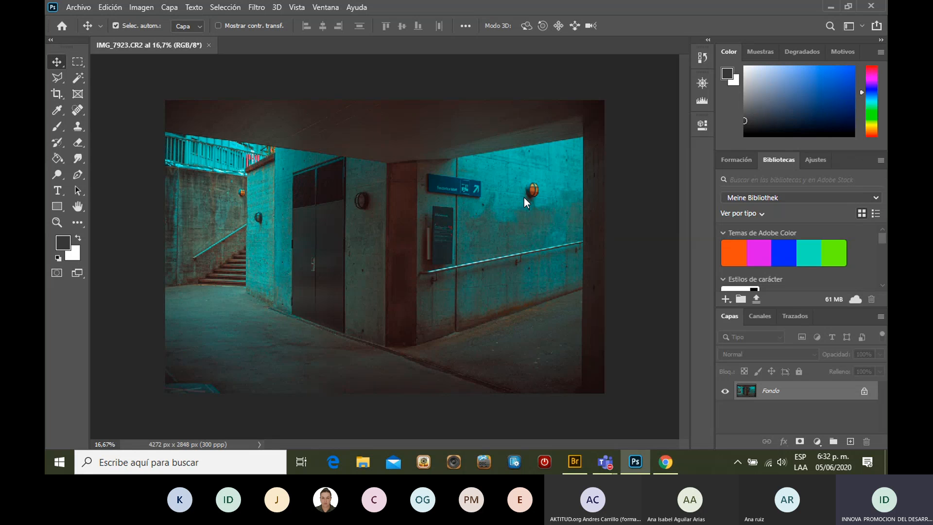
- Switch to the Microsoft Teams meeting and look through its participant list
mouse_move(605, 461)
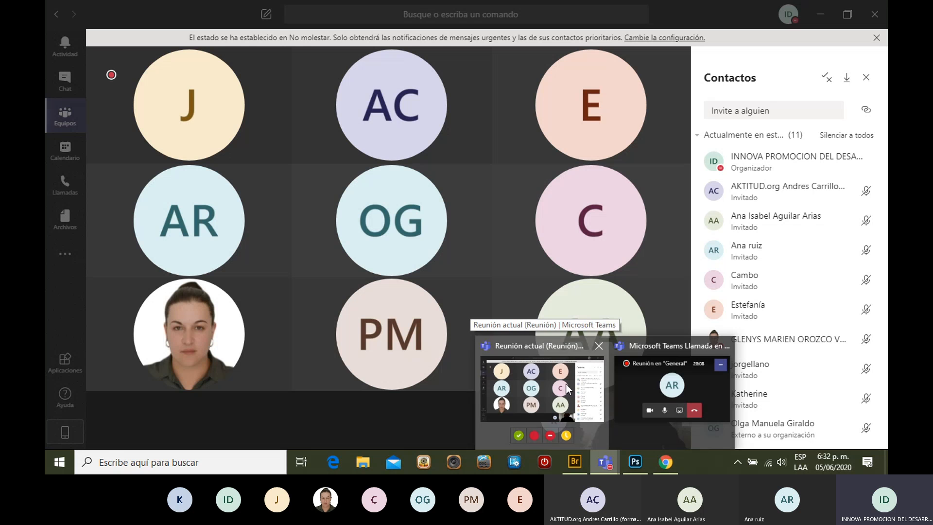
left_click(566, 383)
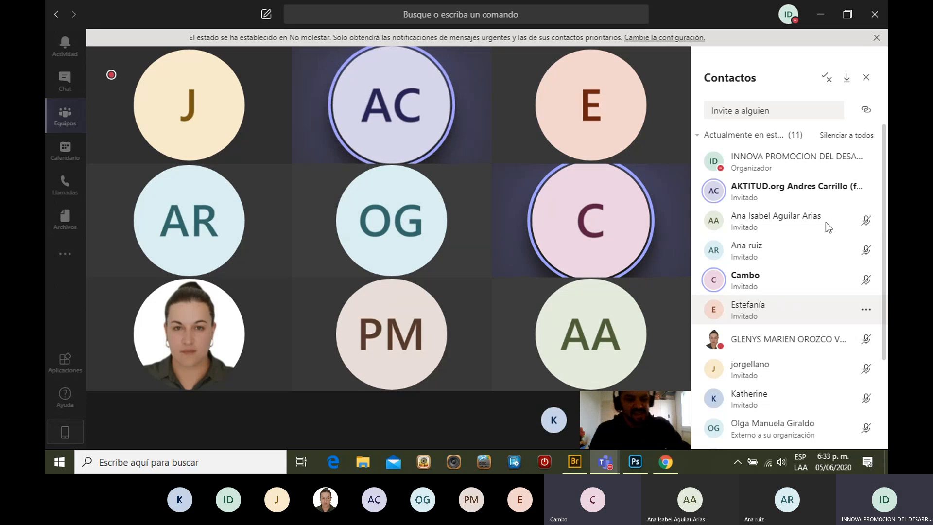
scroll(805, 275, "down", 2)
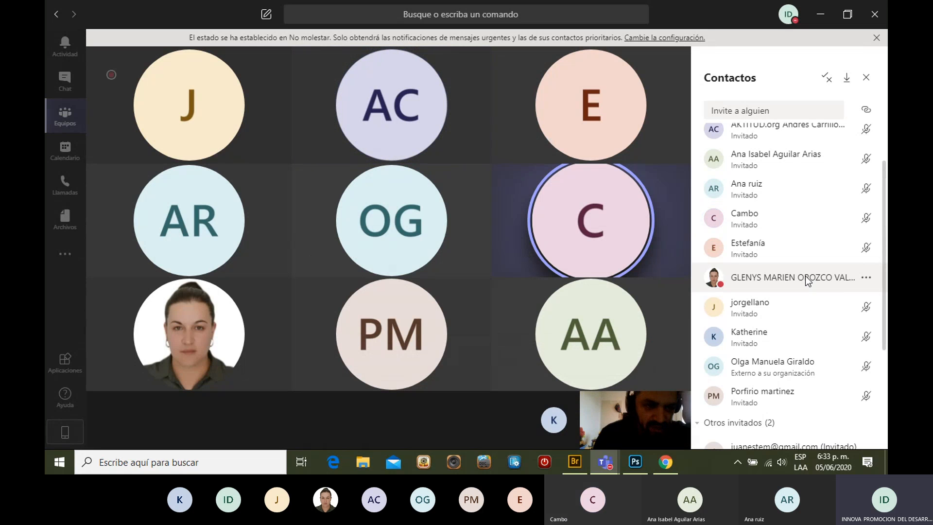
scroll(830, 289, "up", 2)
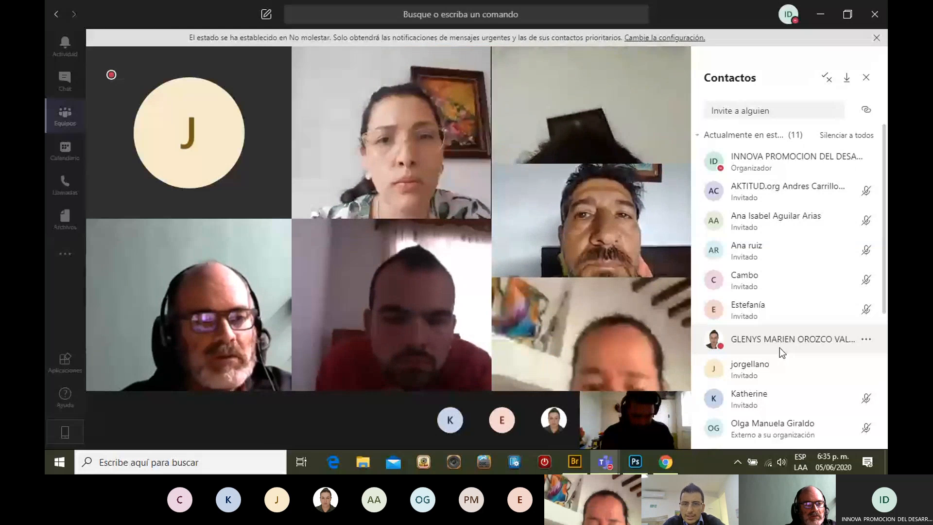
- Stop the recording of the Teams meeting
mouse_move(446, 336)
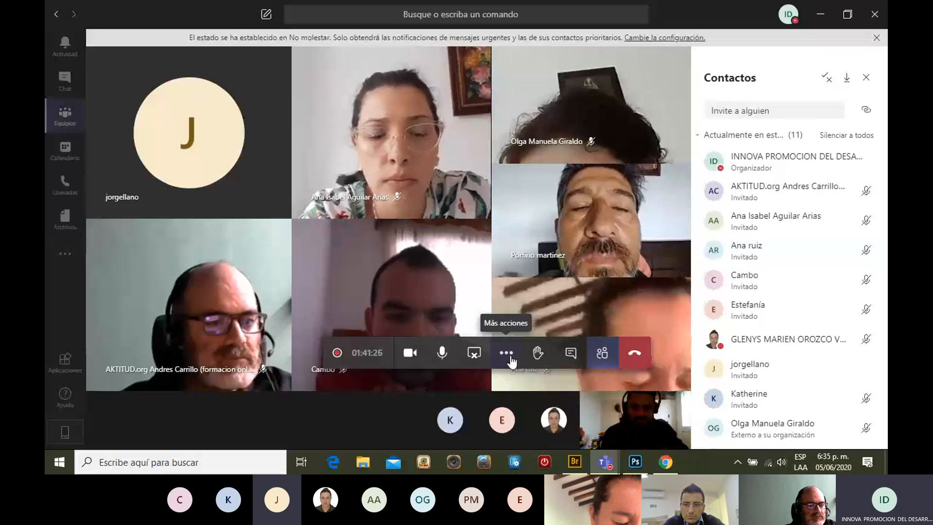
left_click(506, 353)
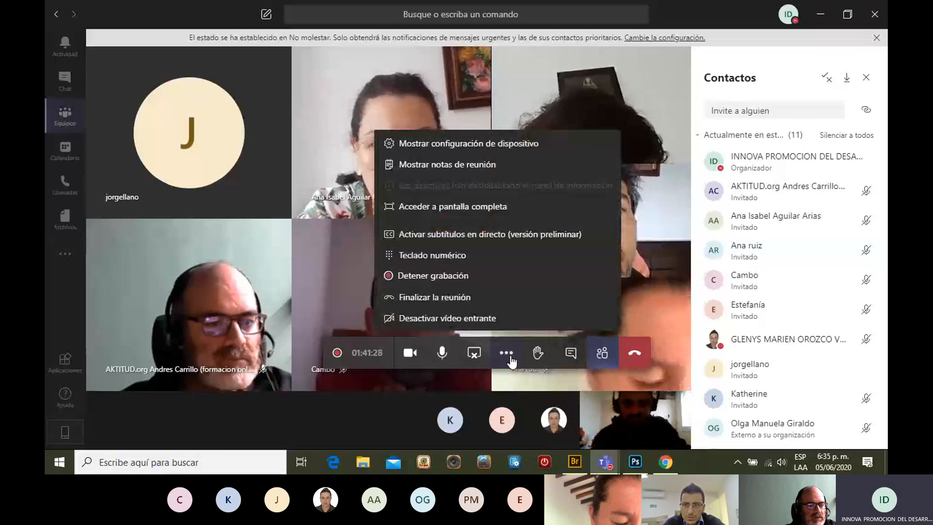
left_click(464, 278)
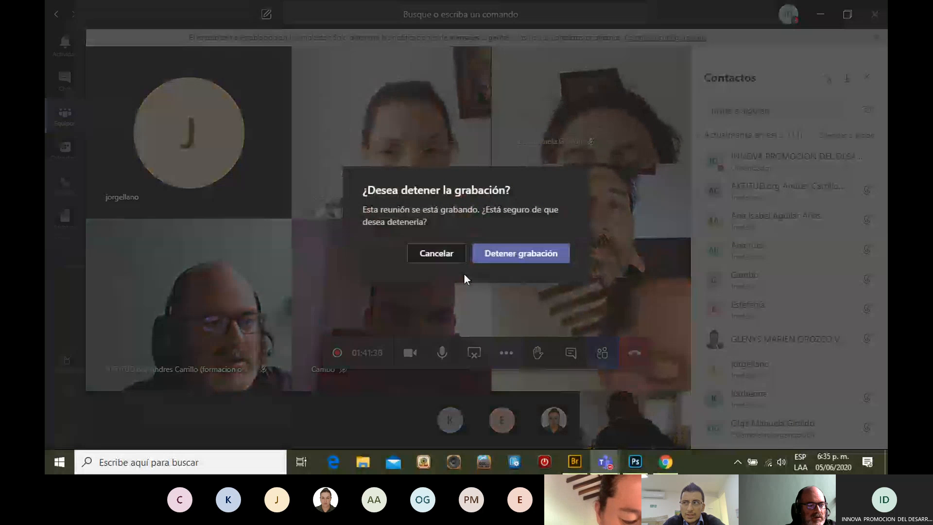